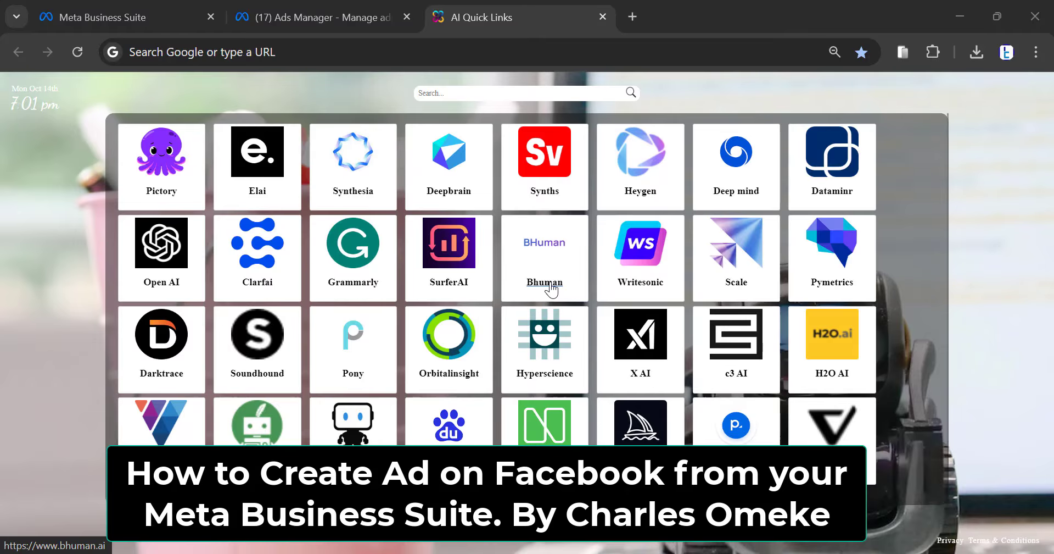
Load business.facebook.com in the current browser tab
click(467, 45)
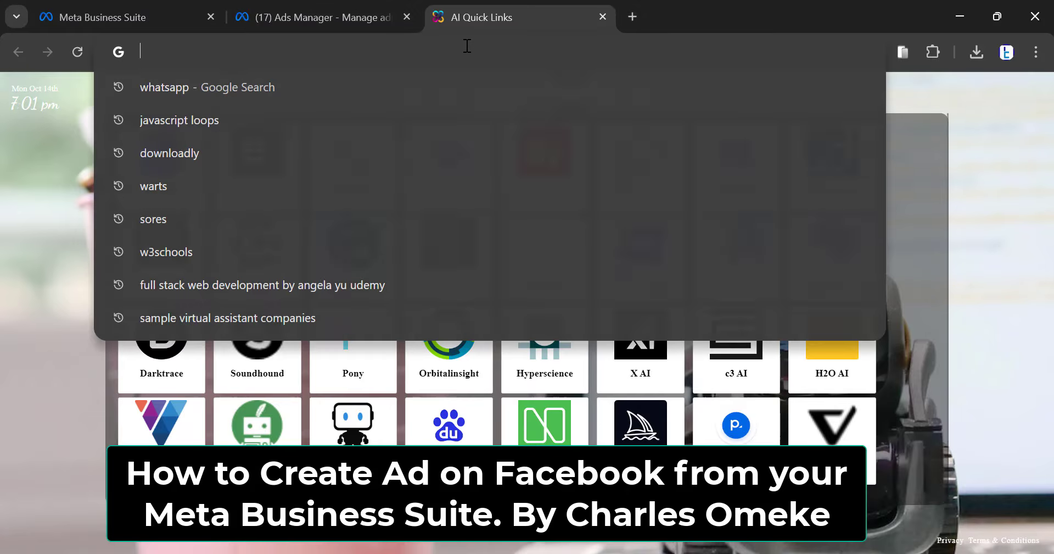
text(business.facebook.com)
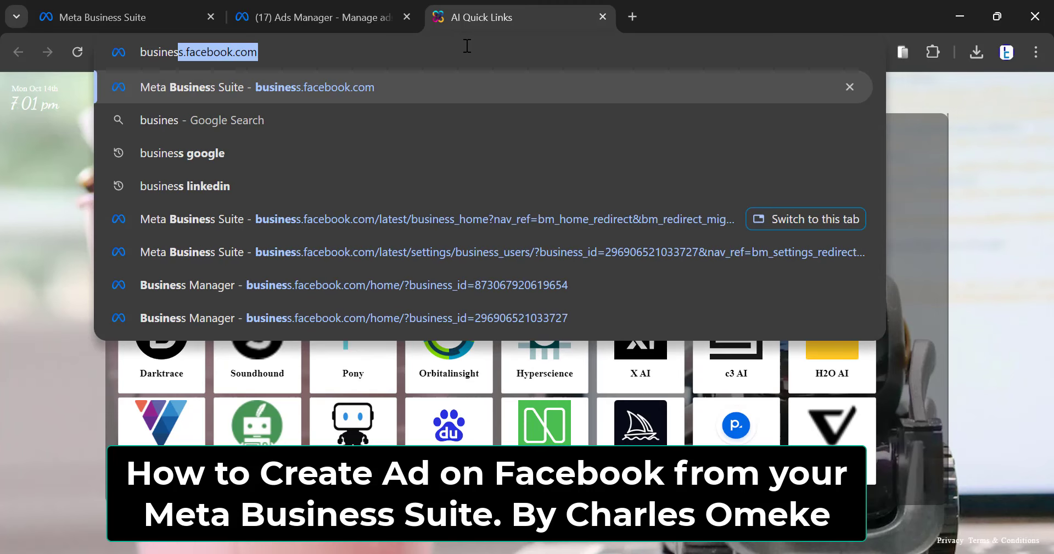
key(Return)
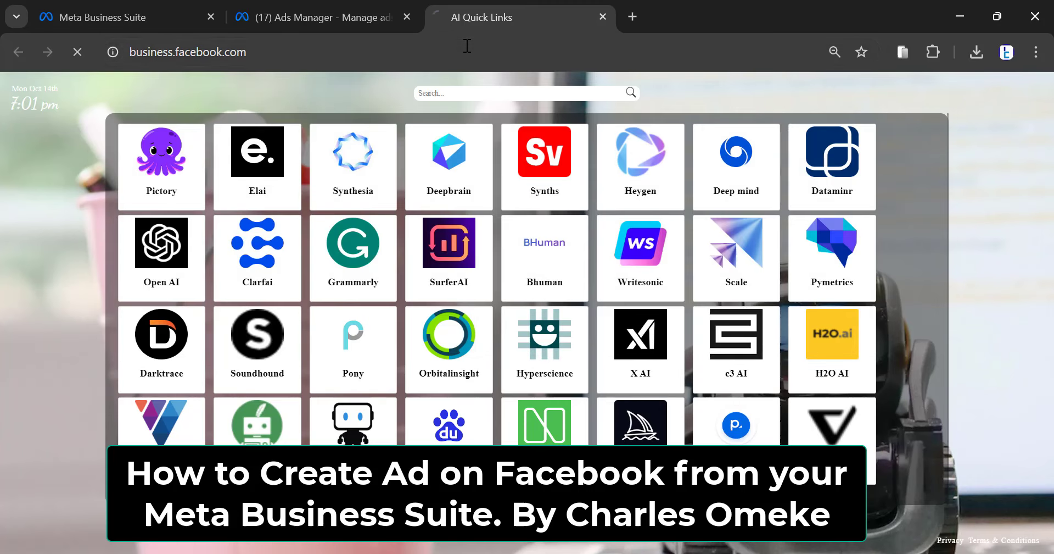
Switch to the already open Ads Manager page and open Ads Manager from the full list of business tools
click(334, 13)
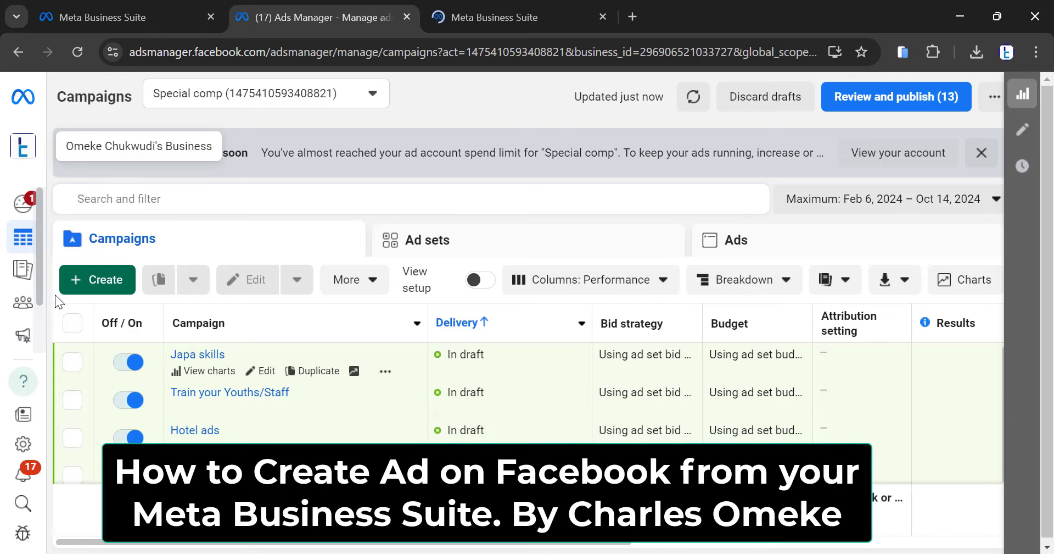
click(26, 147)
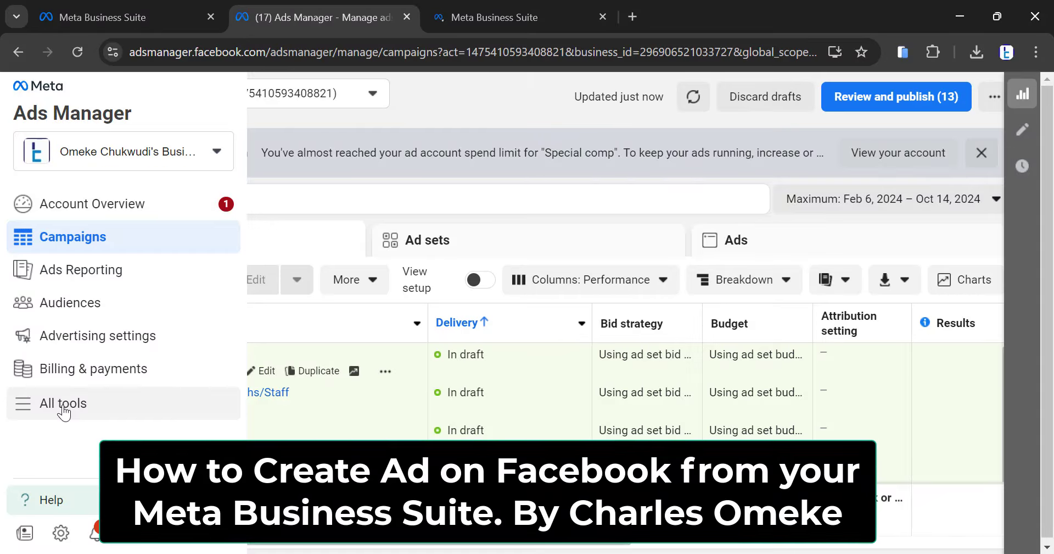
click(30, 408)
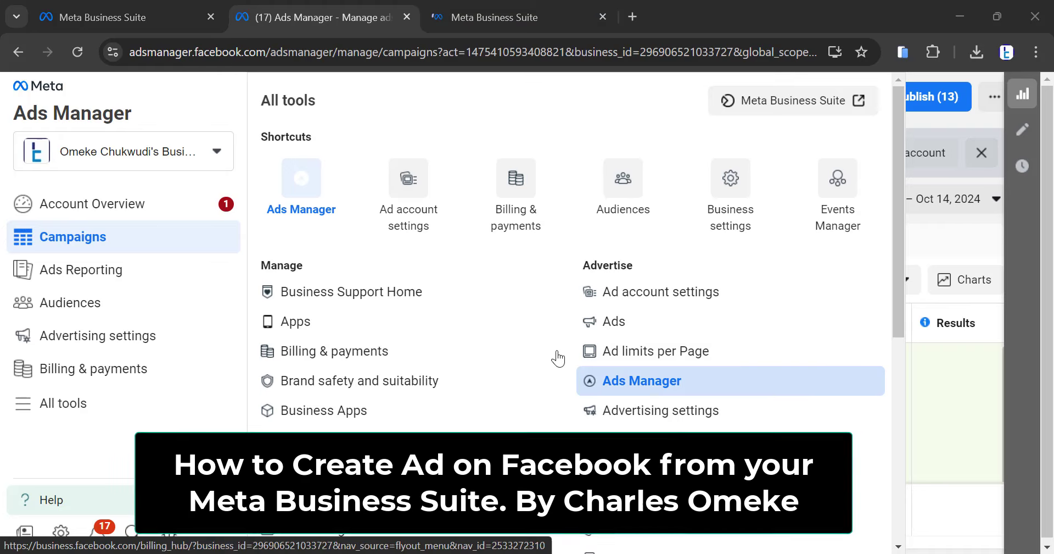
scroll(604, 329, down, 3)
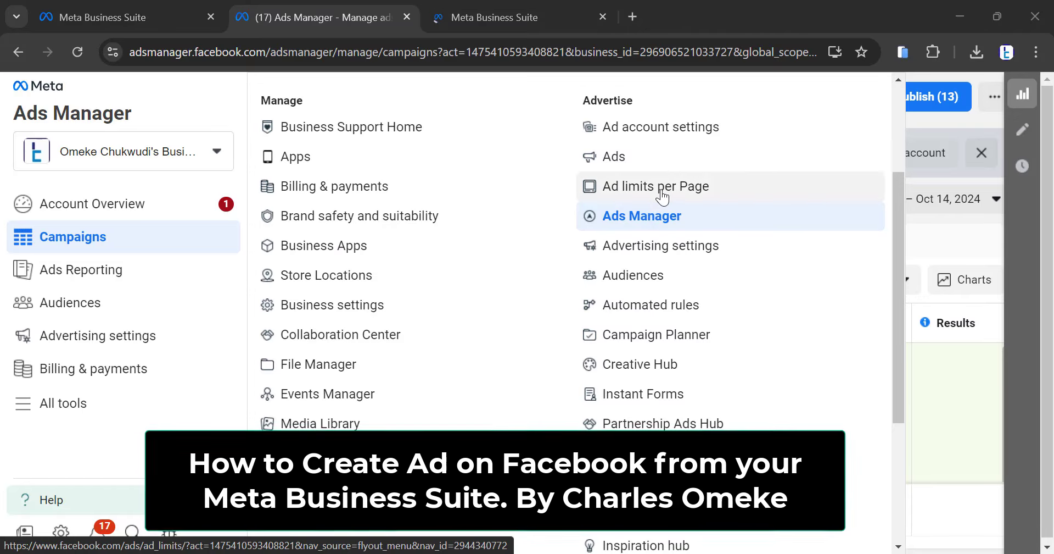
click(644, 225)
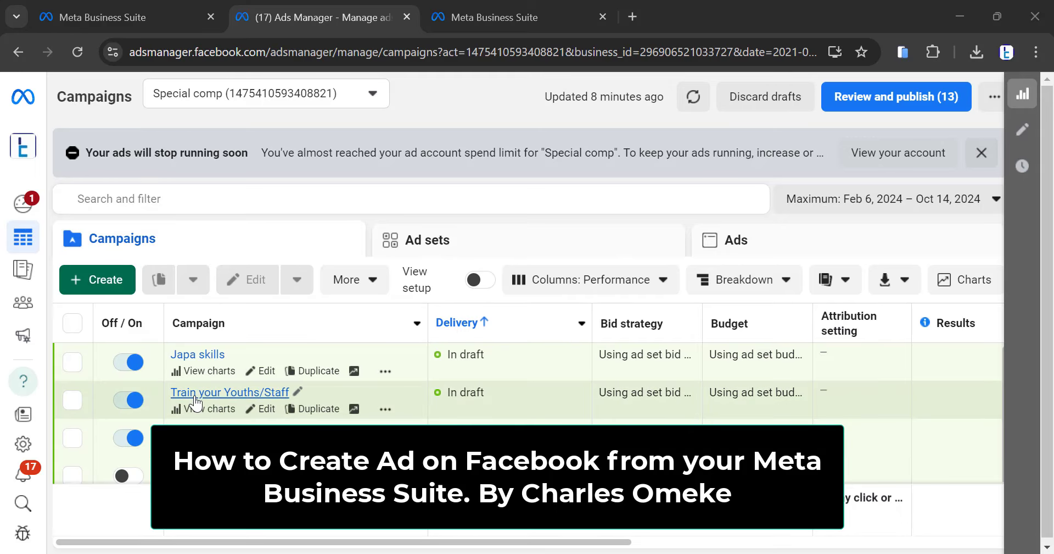
Start a new campaign with Traffic as its objective and continue to the campaign setup choice
scroll(228, 408, down, 2)
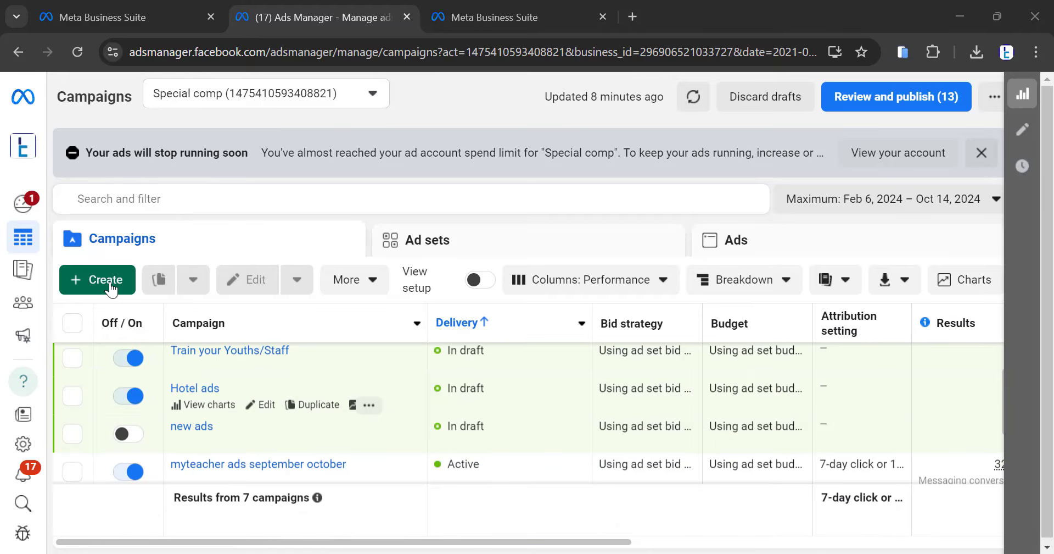
click(111, 289)
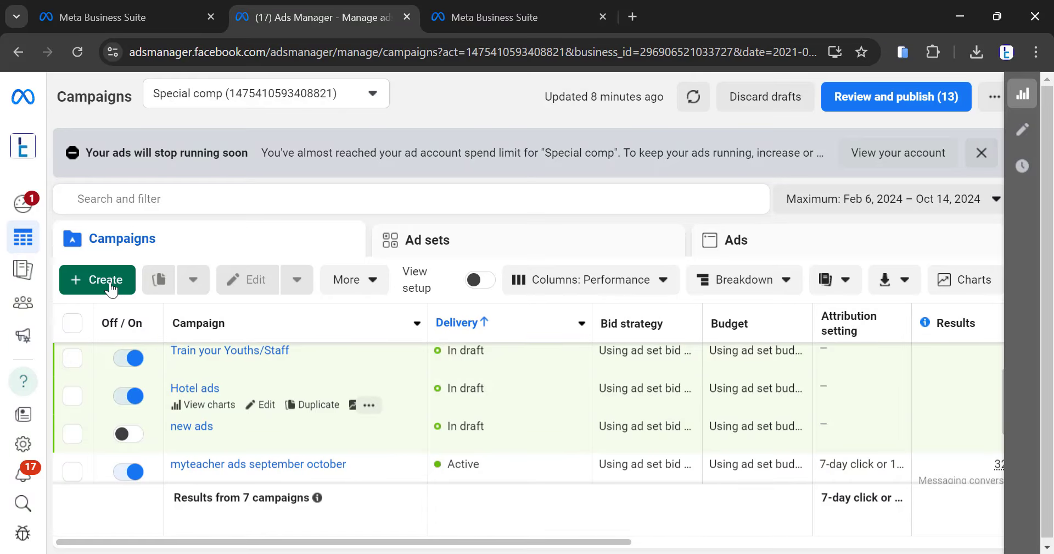
click(112, 289)
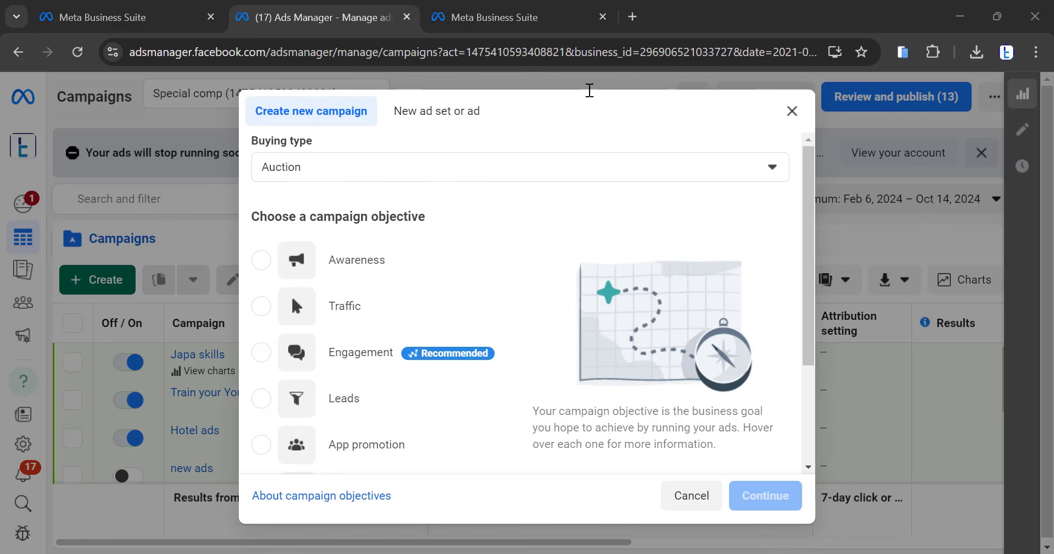
mouse_move(357, 285)
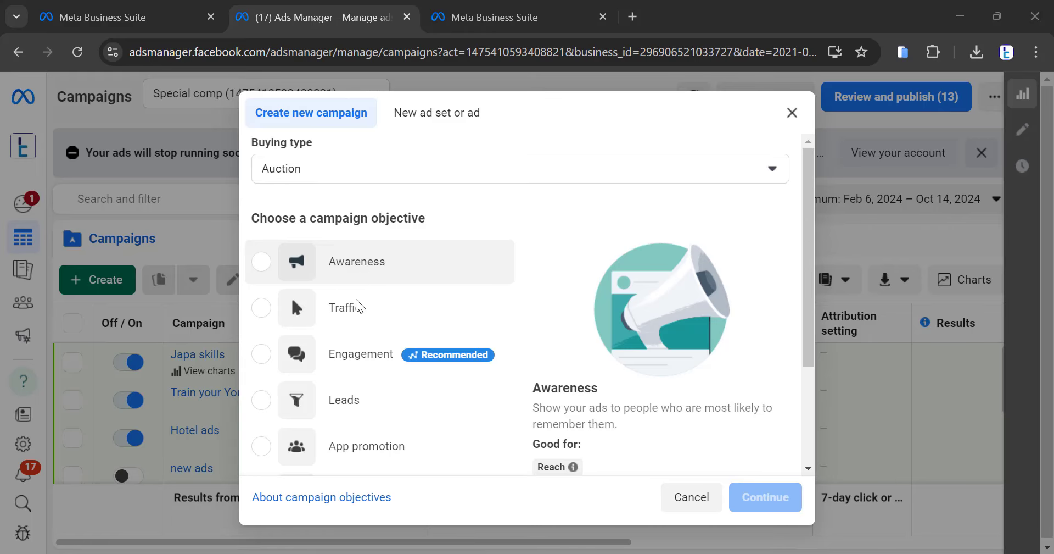
mouse_move(349, 326)
mouse_move(367, 366)
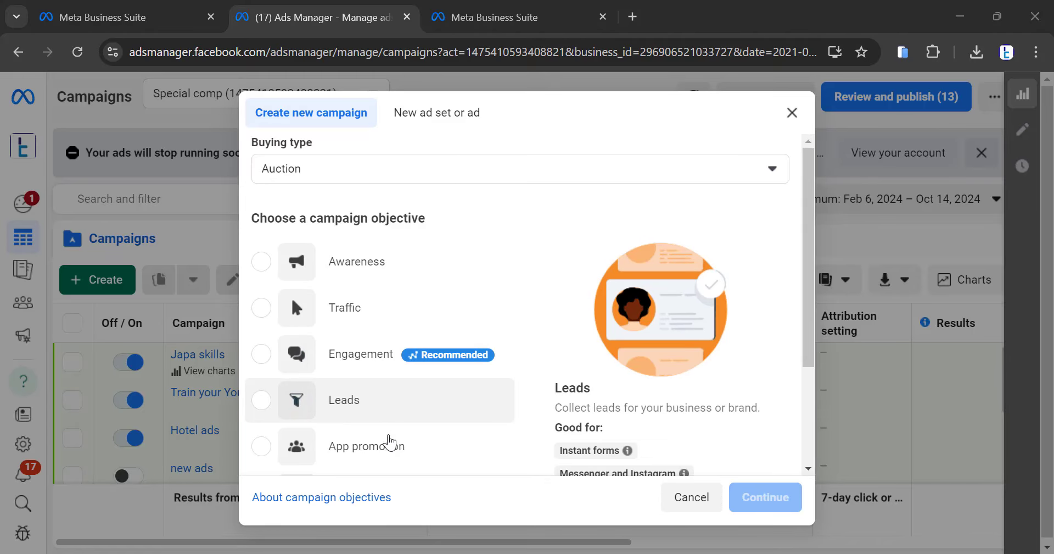
mouse_move(384, 455)
scroll(384, 455, down, 3)
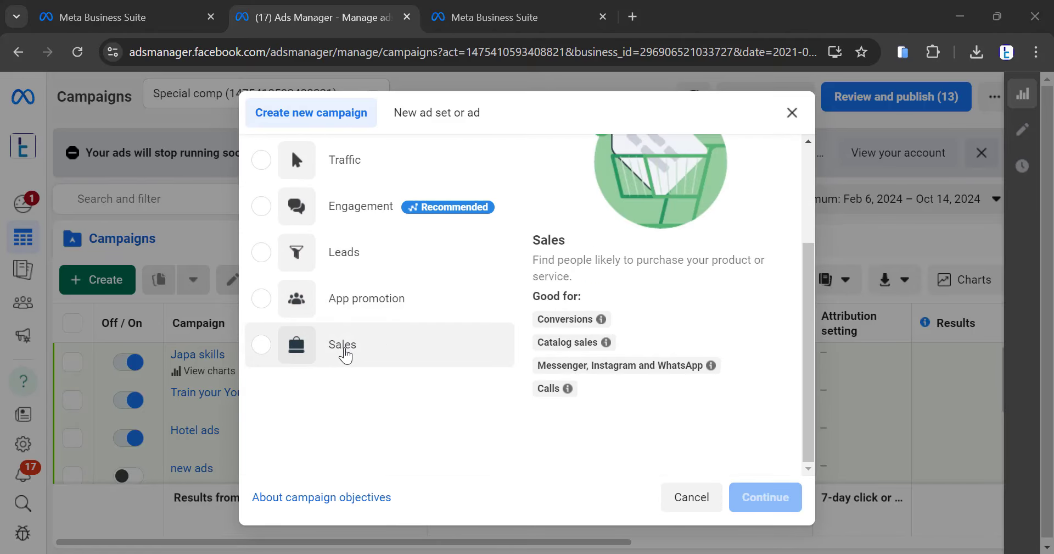
scroll(382, 352, up, 3)
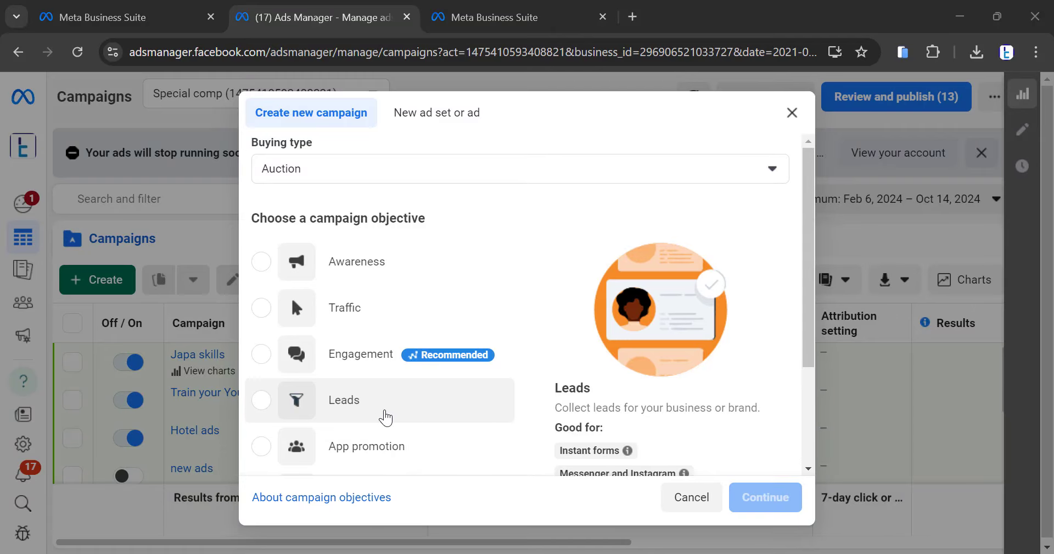
scroll(386, 417, down, 2)
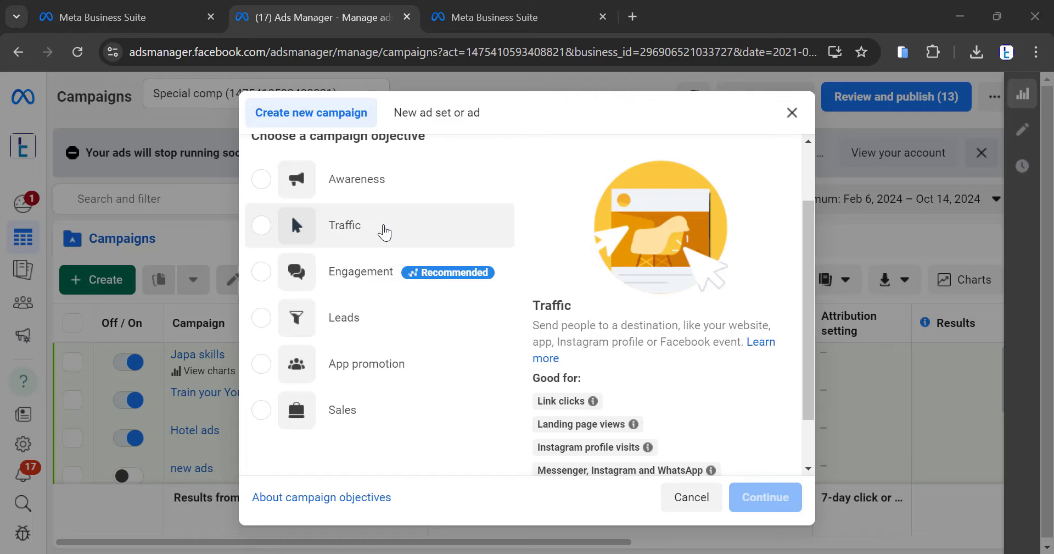
click(385, 233)
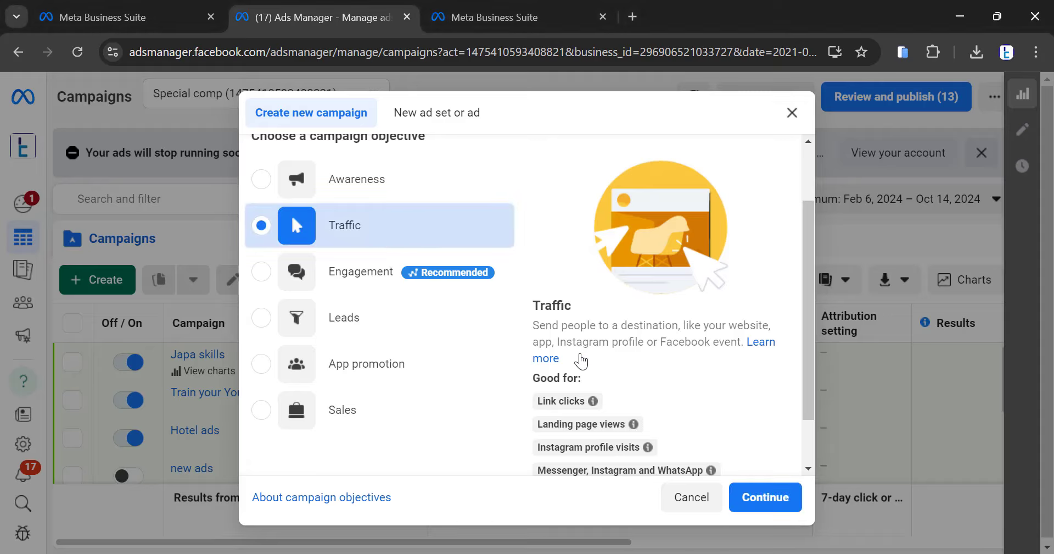
click(753, 498)
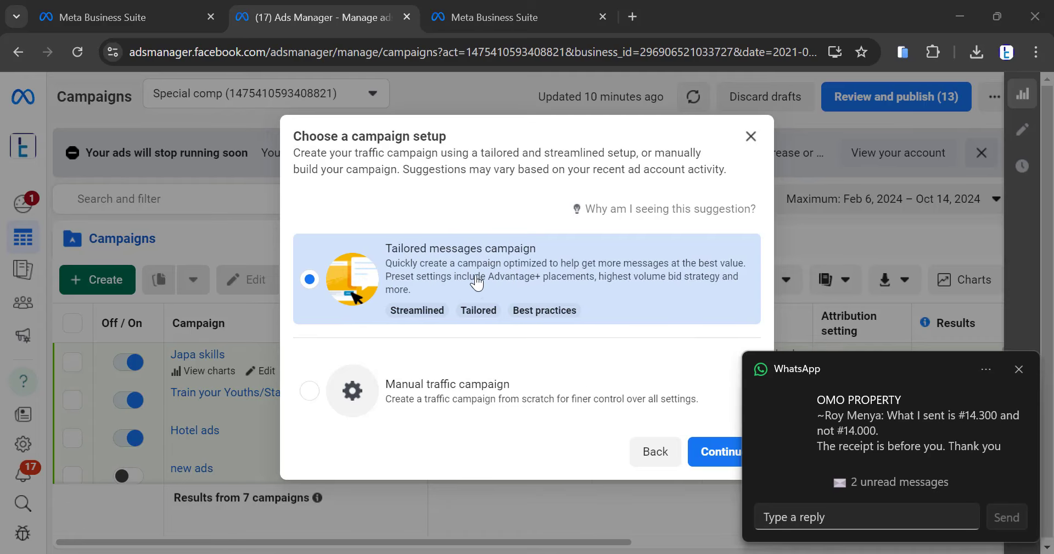
Dismiss the WhatsApp notification and set the new campaign up as a manual traffic campaign
click(1021, 368)
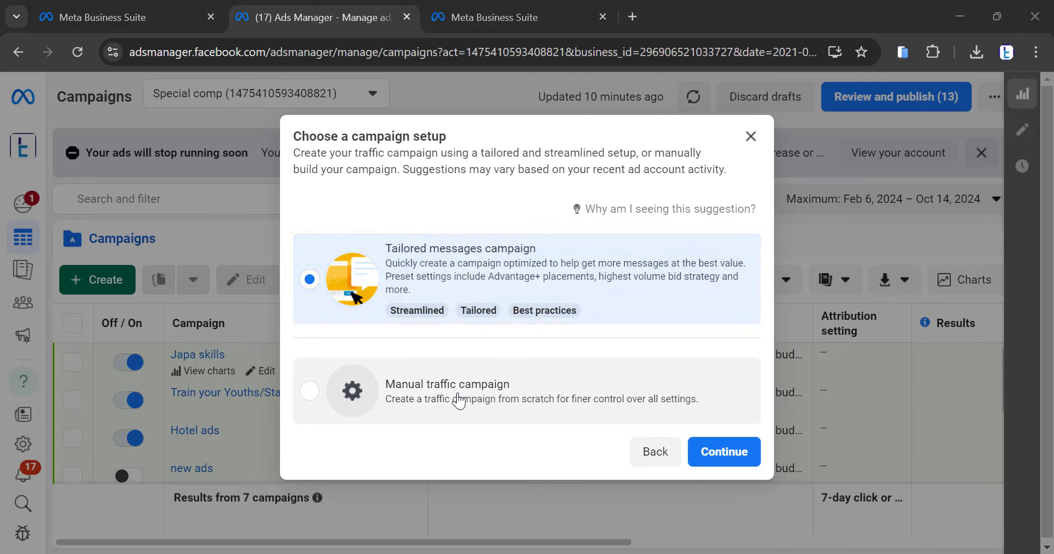
click(447, 400)
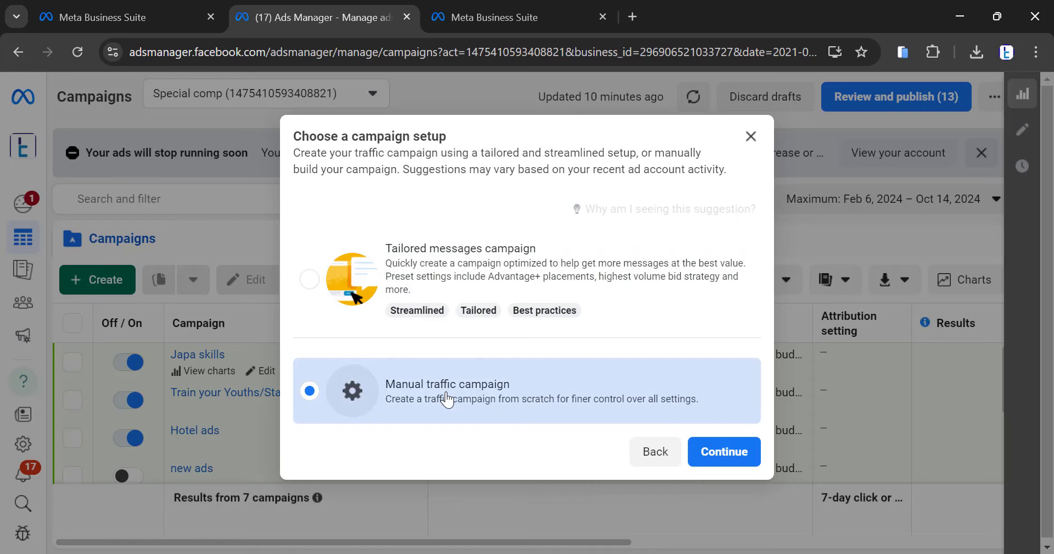
click(722, 450)
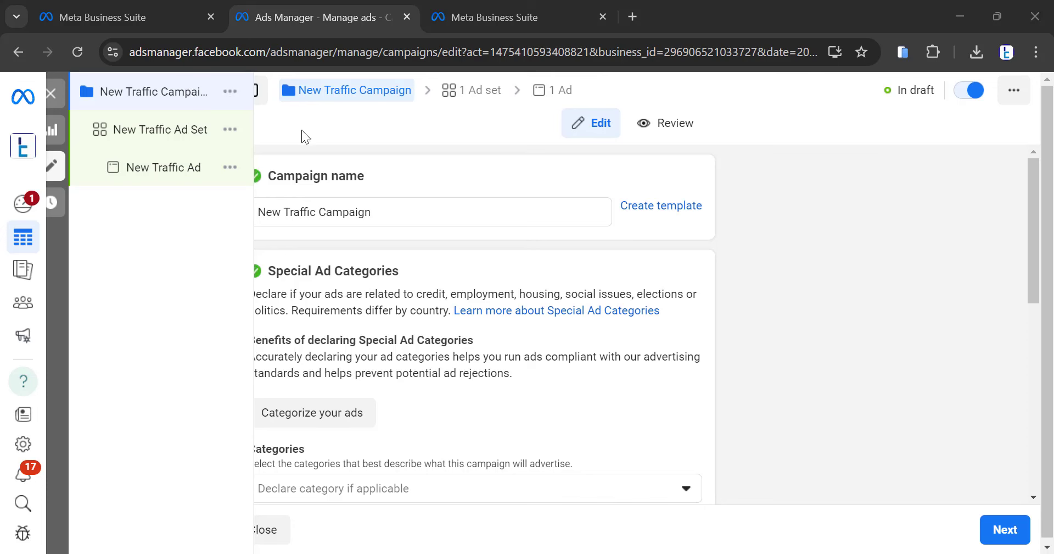
Rename the campaign as "October Dsicount" and dismiss the recommendation about combining ad sets
click(386, 213)
drag(386, 212, 255, 217)
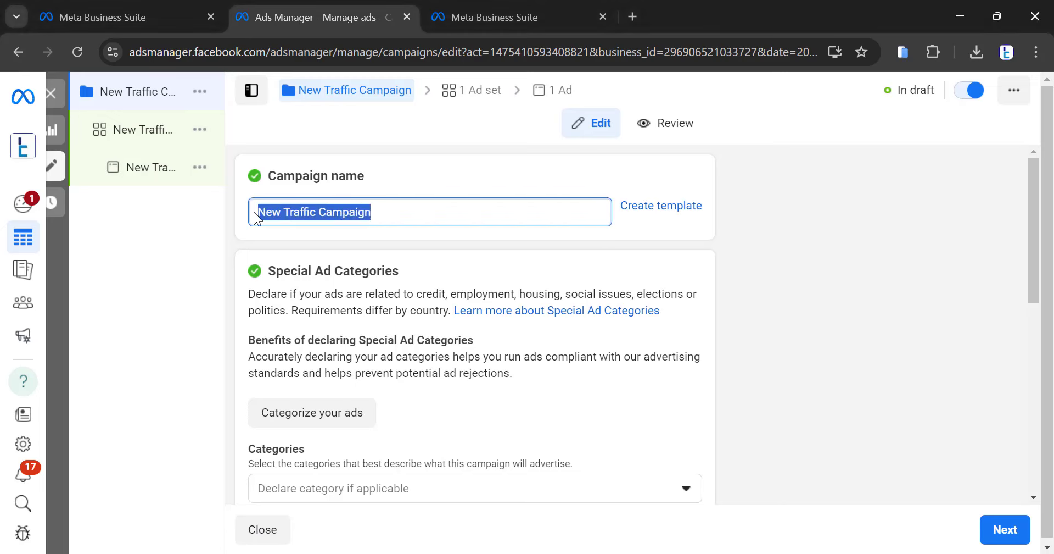
key(BackSpace)
text(ca)
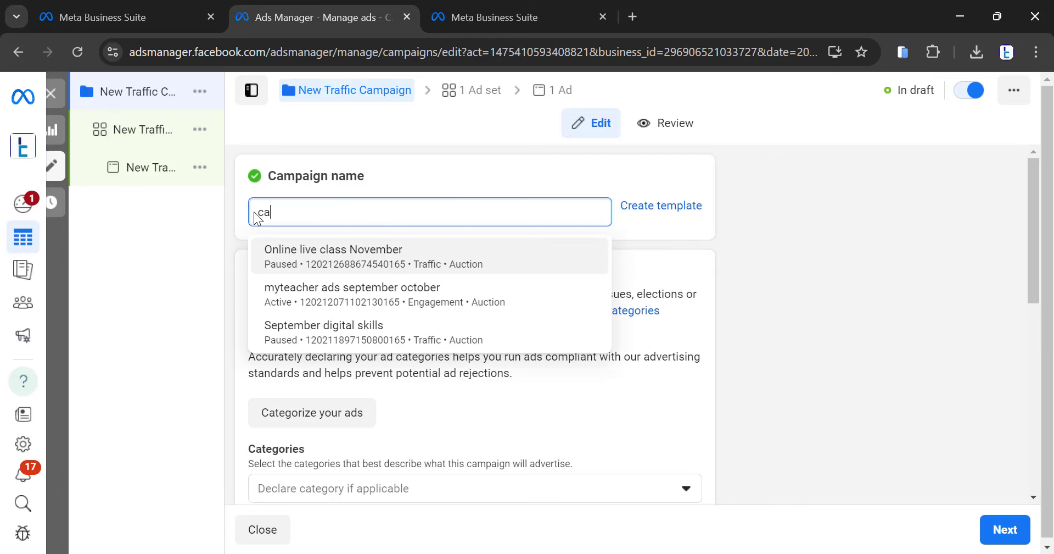
key(BackSpace)
key(BackSpace)
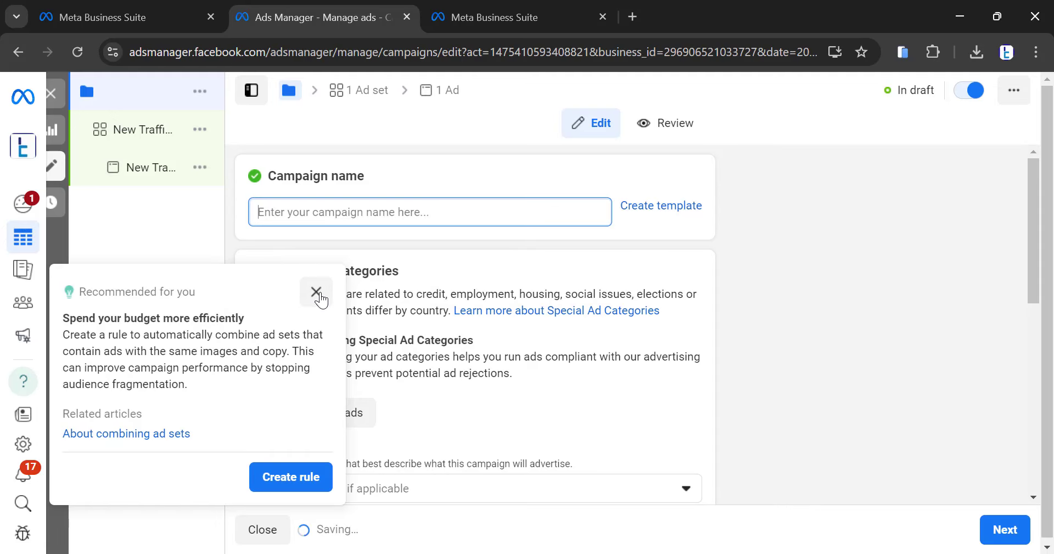
click(317, 293)
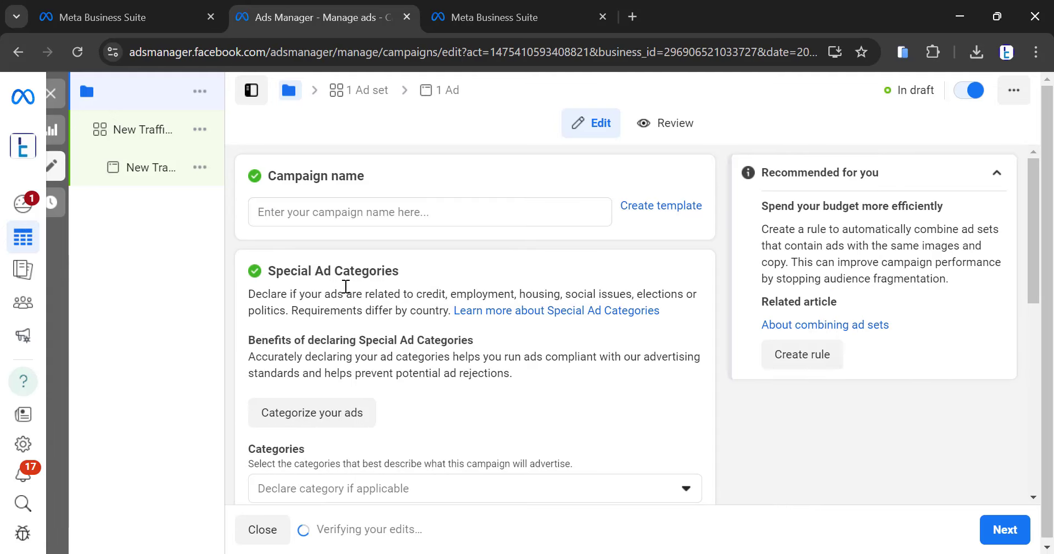
scroll(338, 289, down, 2)
scroll(346, 286, up, 3)
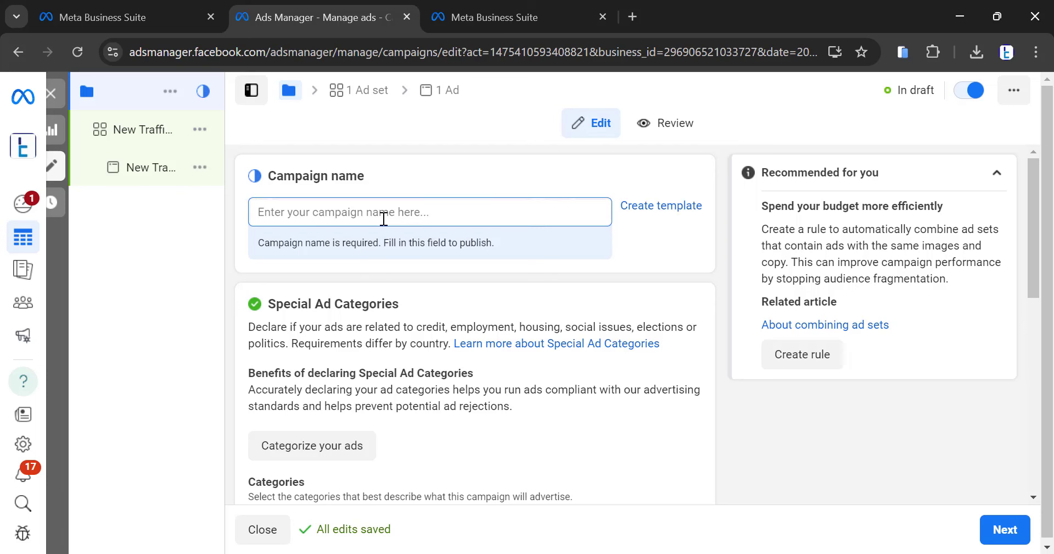
click(383, 218)
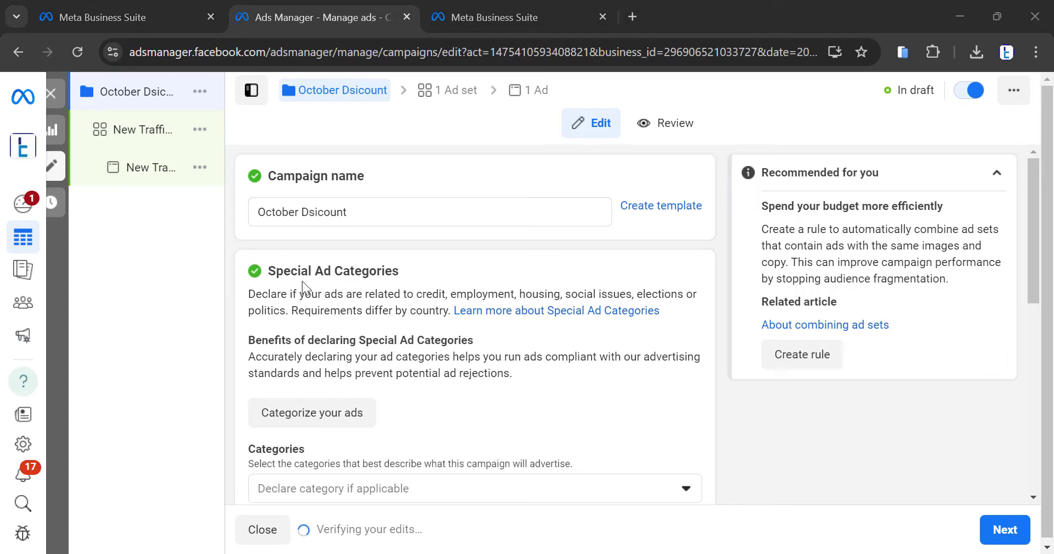
click(342, 216)
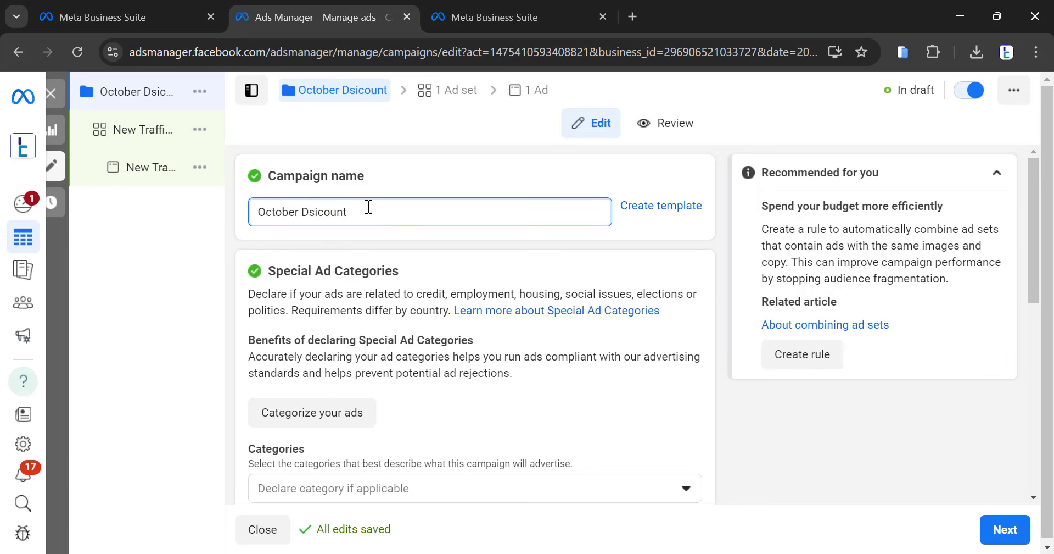
Examine the campaign's special ad categories, campaign details, Advantage campaign budget and A/B test settings
scroll(401, 220, down, 3)
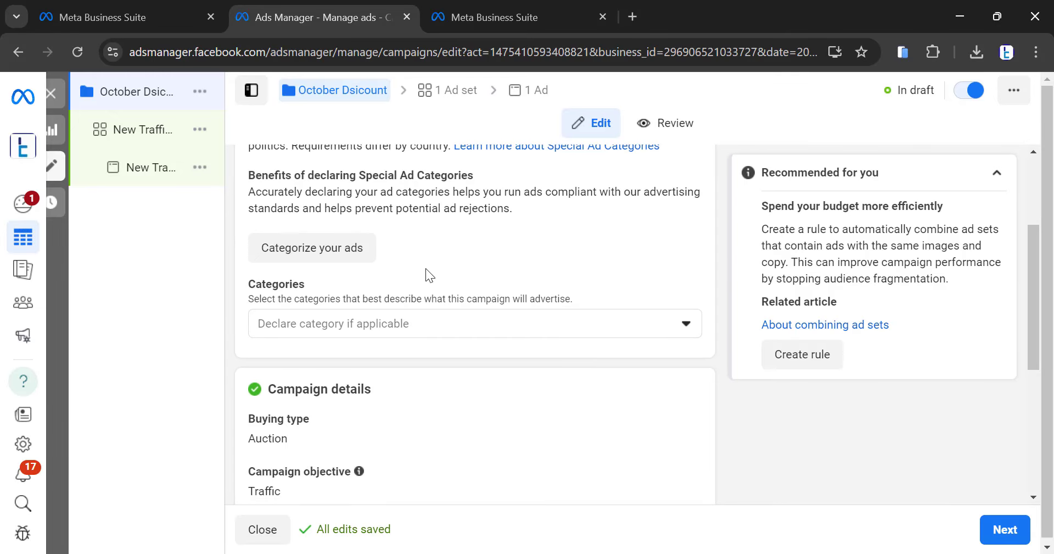
scroll(426, 268, down, 4)
scroll(427, 268, up, 3)
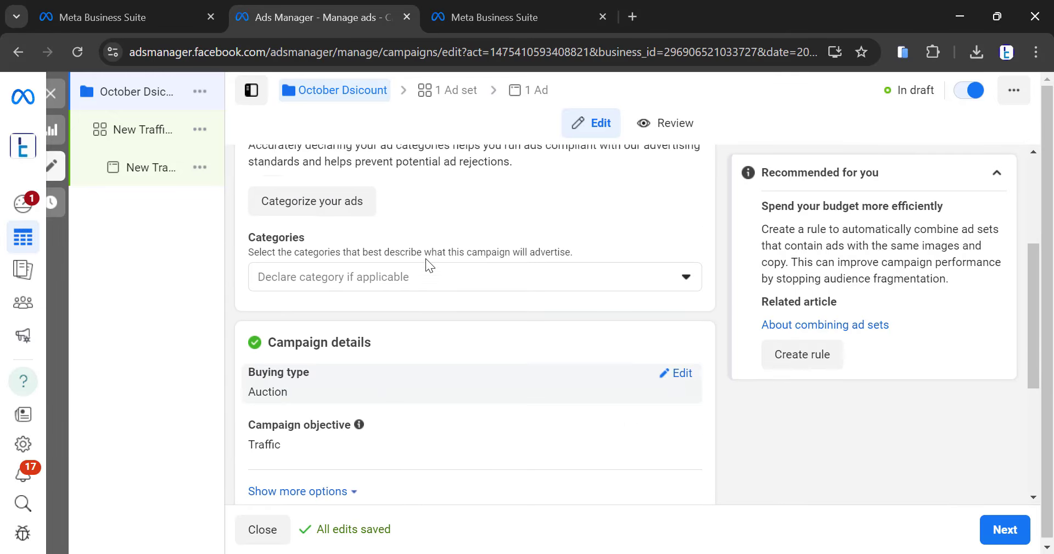
scroll(428, 253, up, 2)
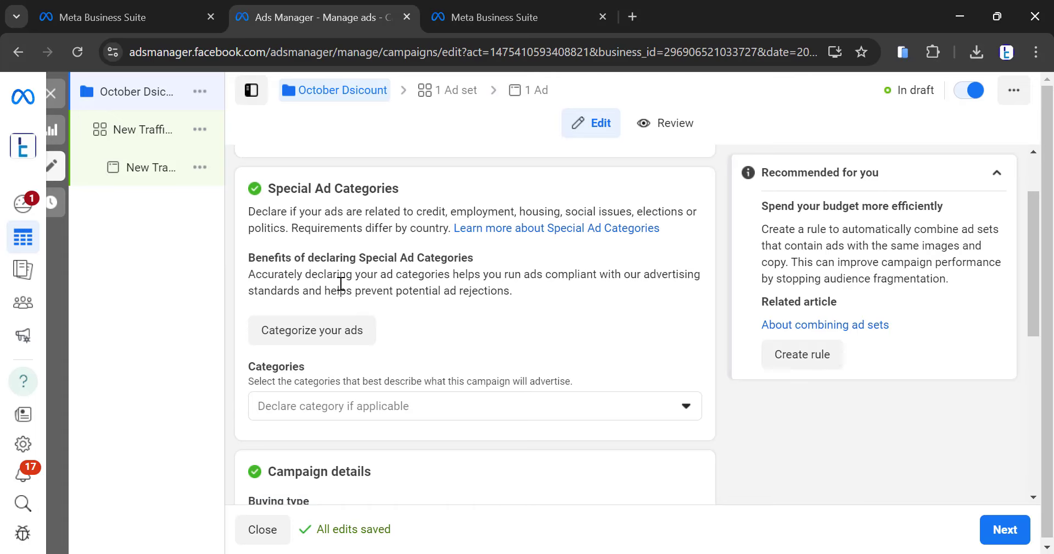
scroll(413, 285, down, 2)
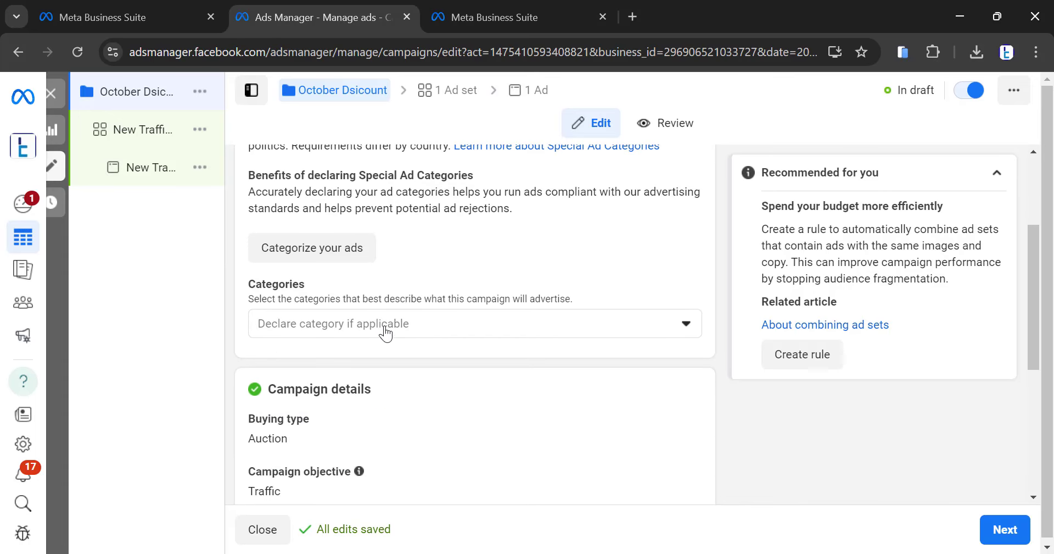
scroll(436, 325, down, 2)
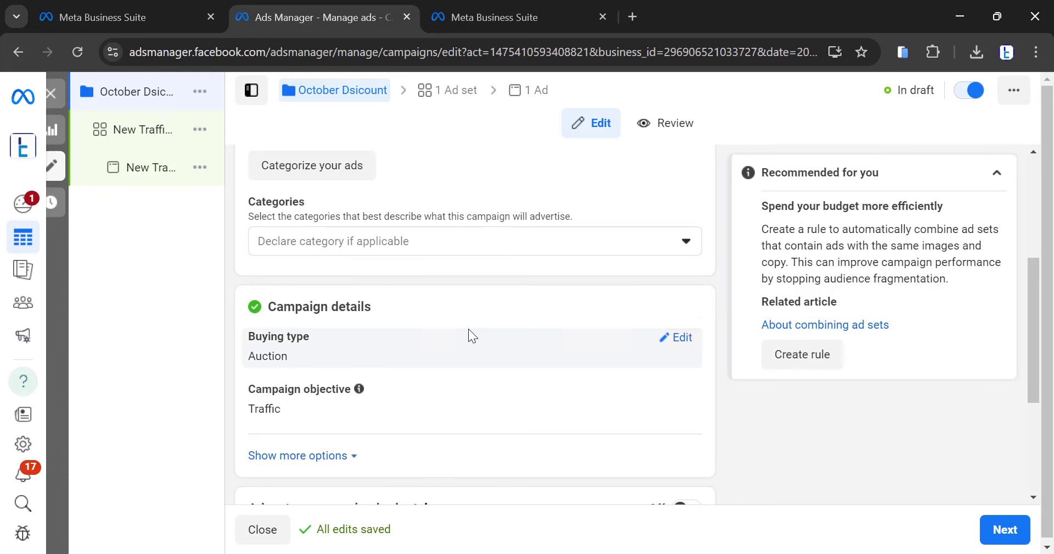
scroll(394, 336, down, 2)
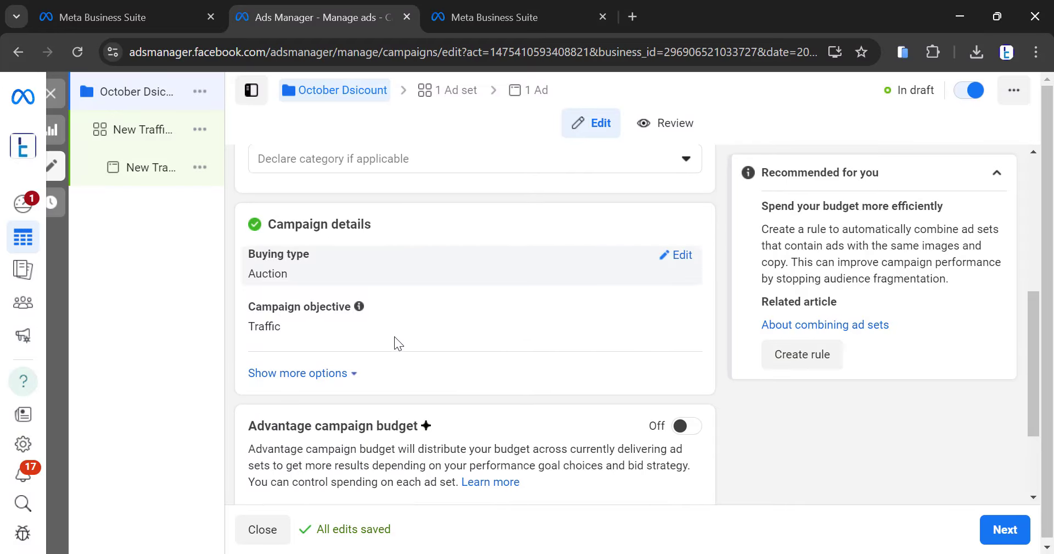
scroll(368, 323, down, 3)
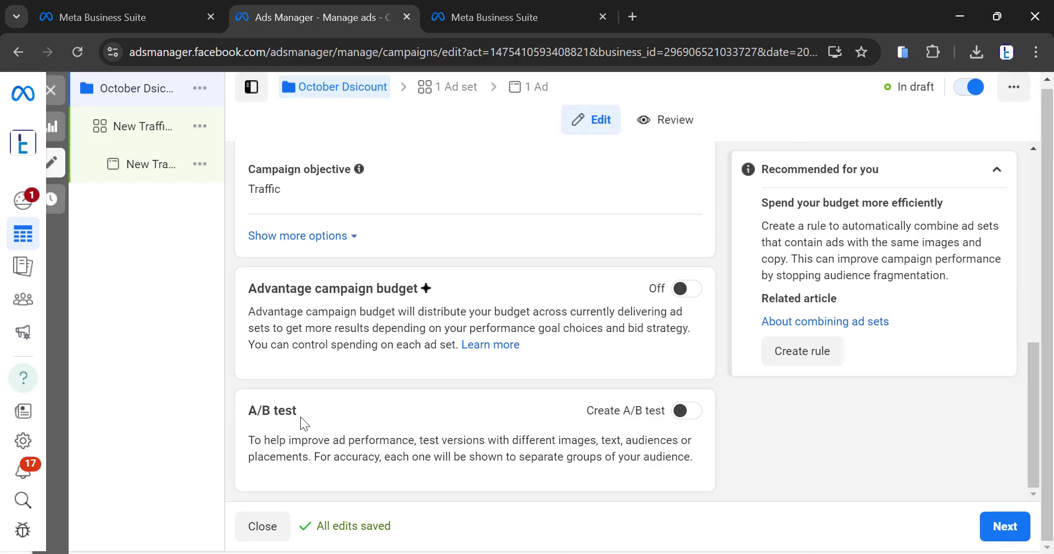
Correct the campaign name to "October Discount" and continue to the ad set settings
scroll(321, 393, up, 7)
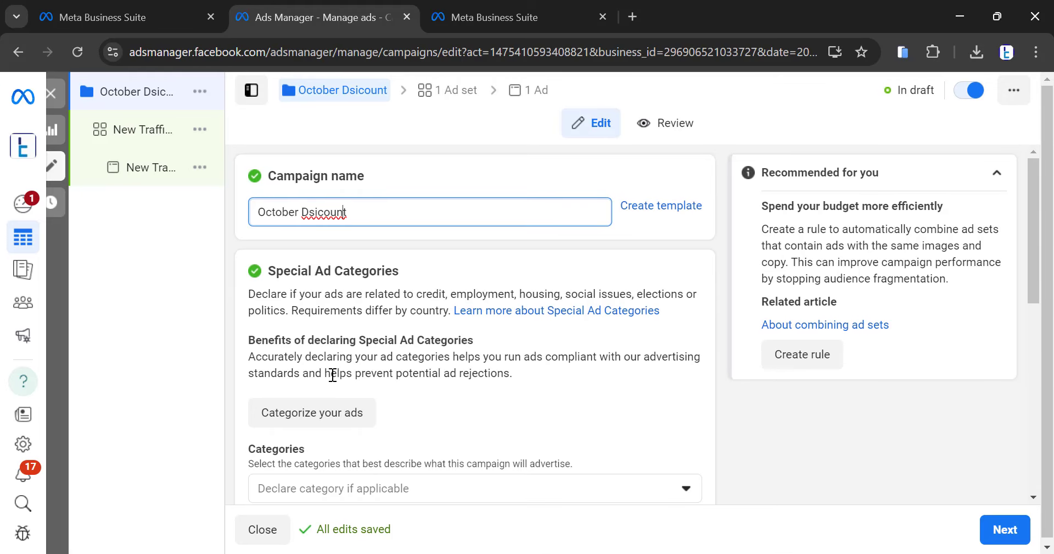
click(316, 211)
key(BackSpace)
key(BackSpace)
text(is)
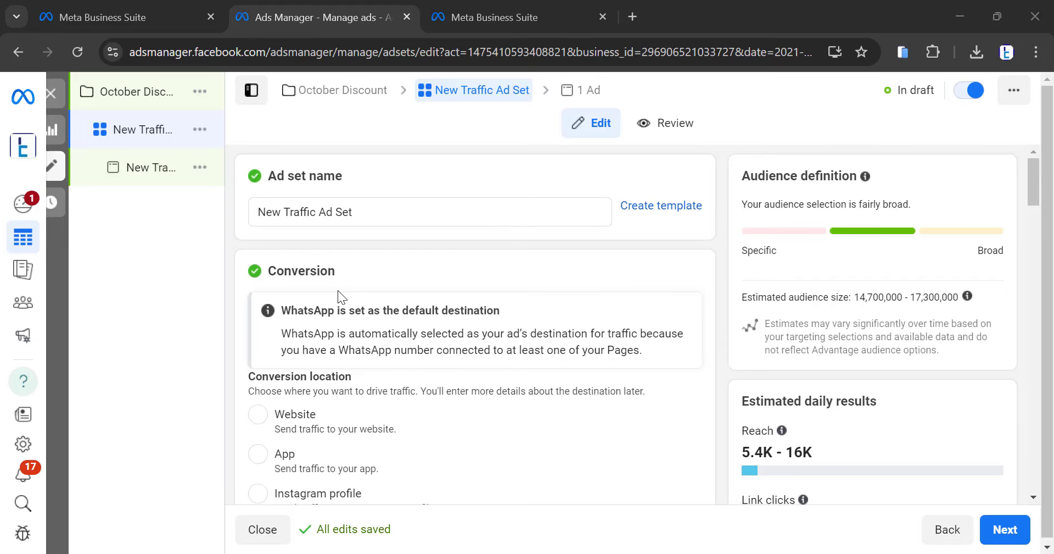
Examine the ad set's conversion location, performance goal, Facebook Page and messaging app settings
click(333, 212)
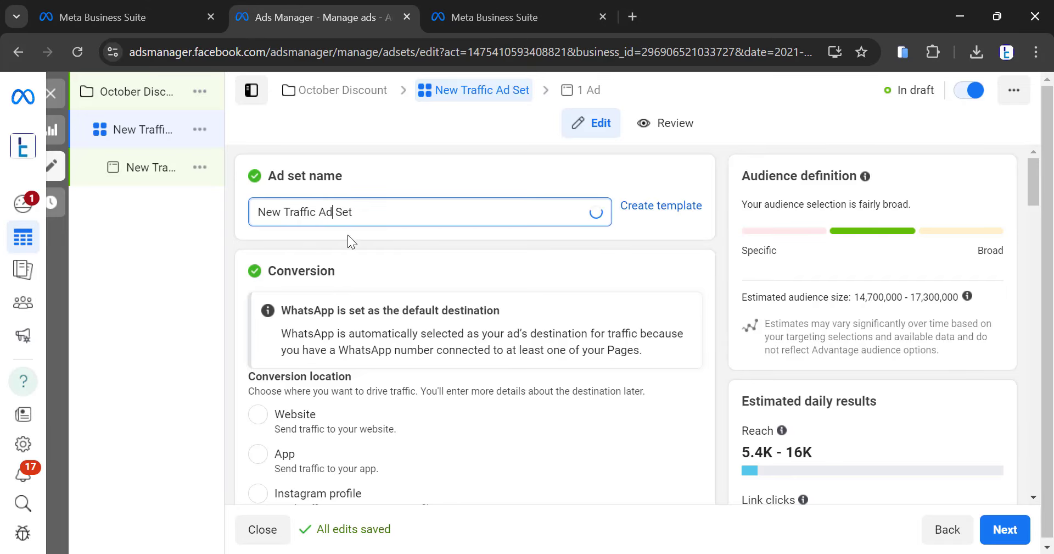
scroll(346, 242, down, 3)
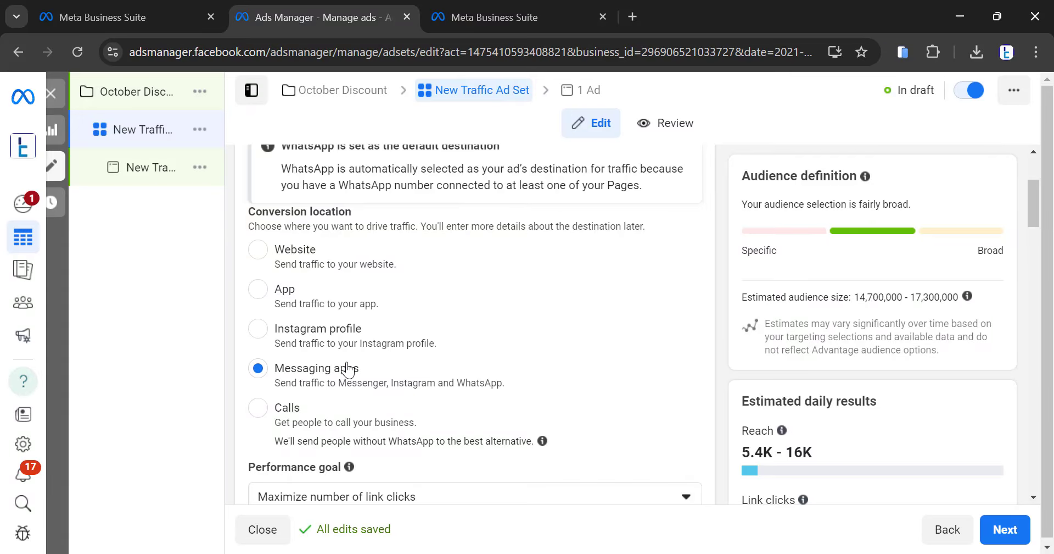
scroll(346, 370, down, 1)
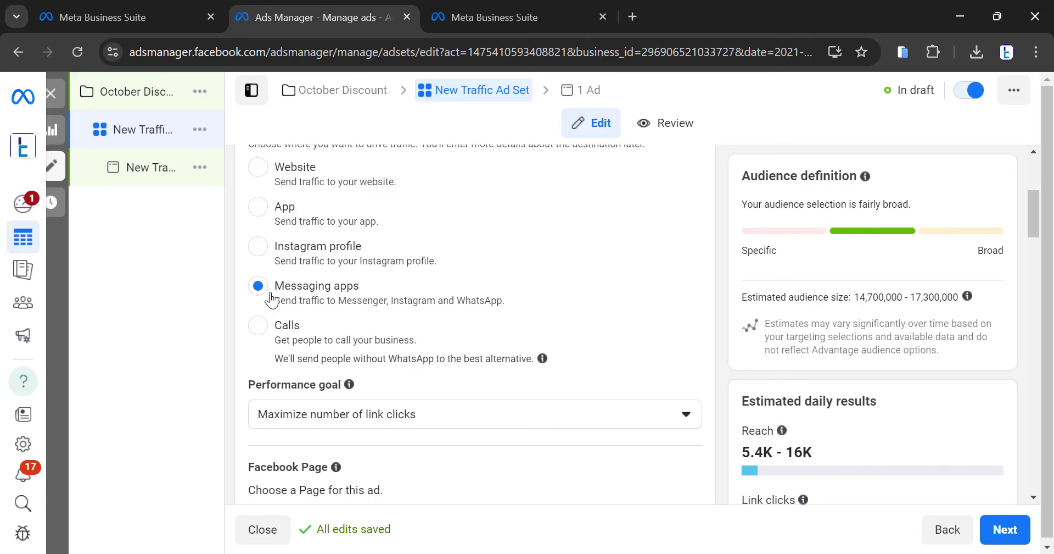
scroll(270, 300, down, 3)
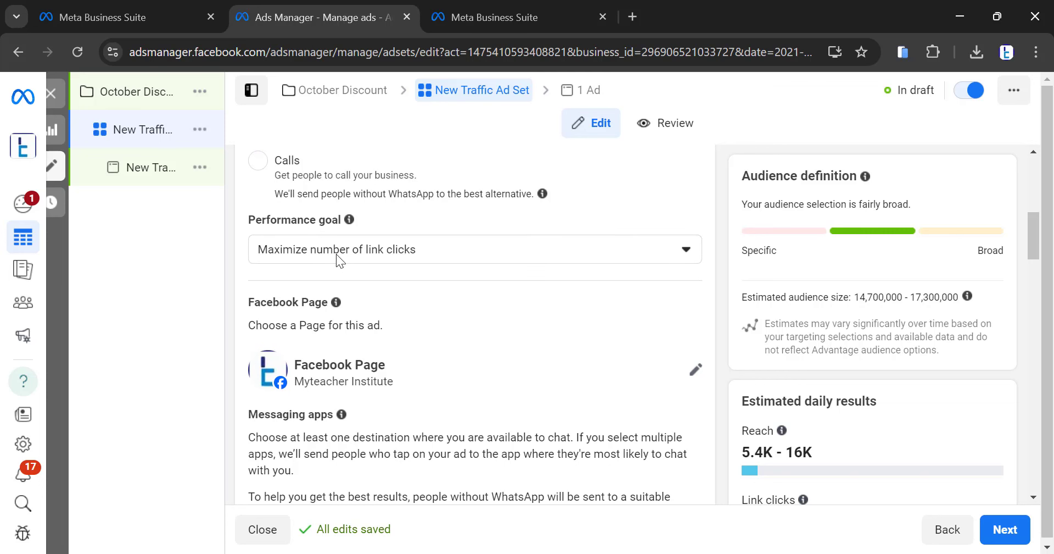
scroll(313, 299, down, 2)
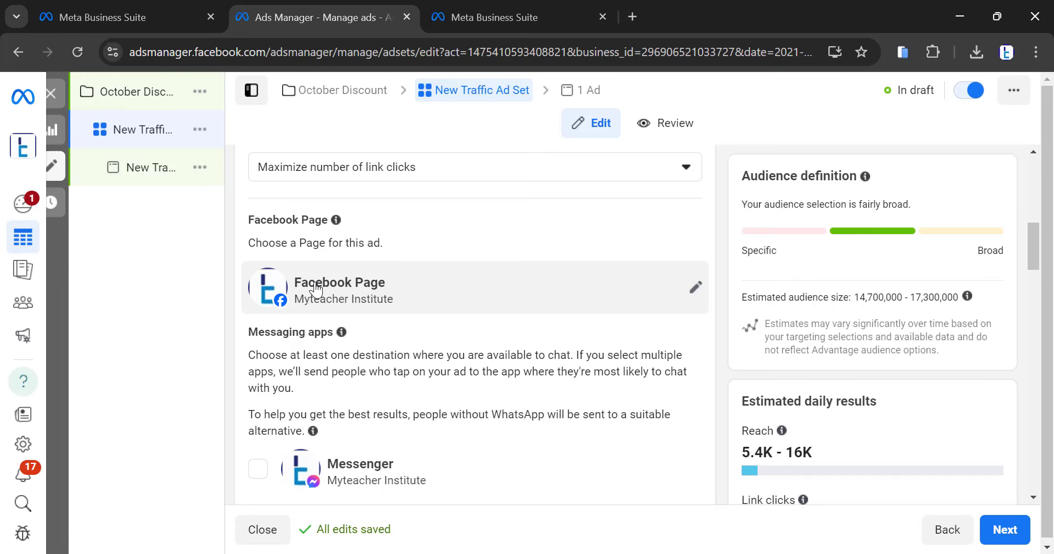
scroll(322, 301, down, 3)
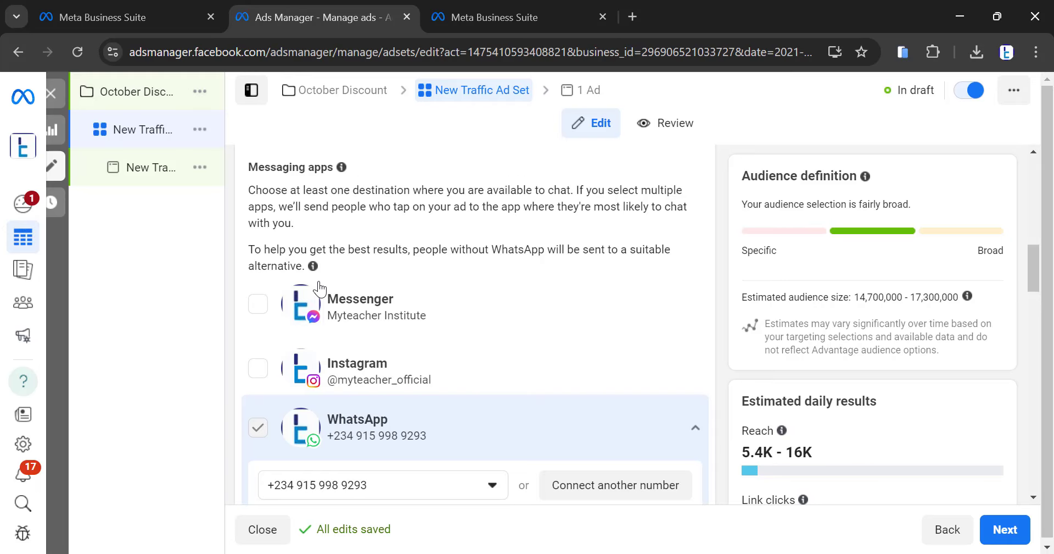
scroll(320, 287, down, 2)
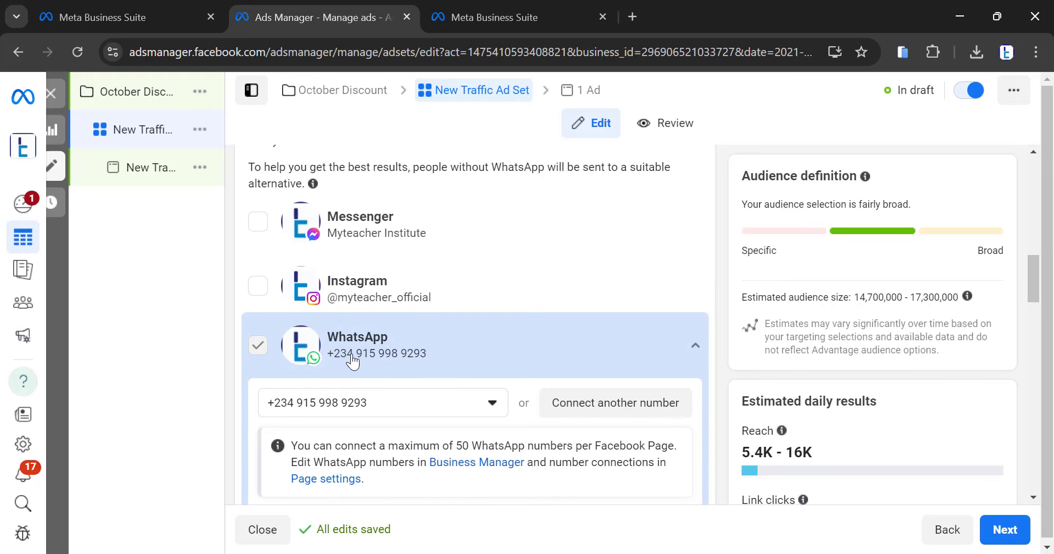
Switch the ad set's WhatsApp destination to the other connected phone number
scroll(397, 357, down, 2)
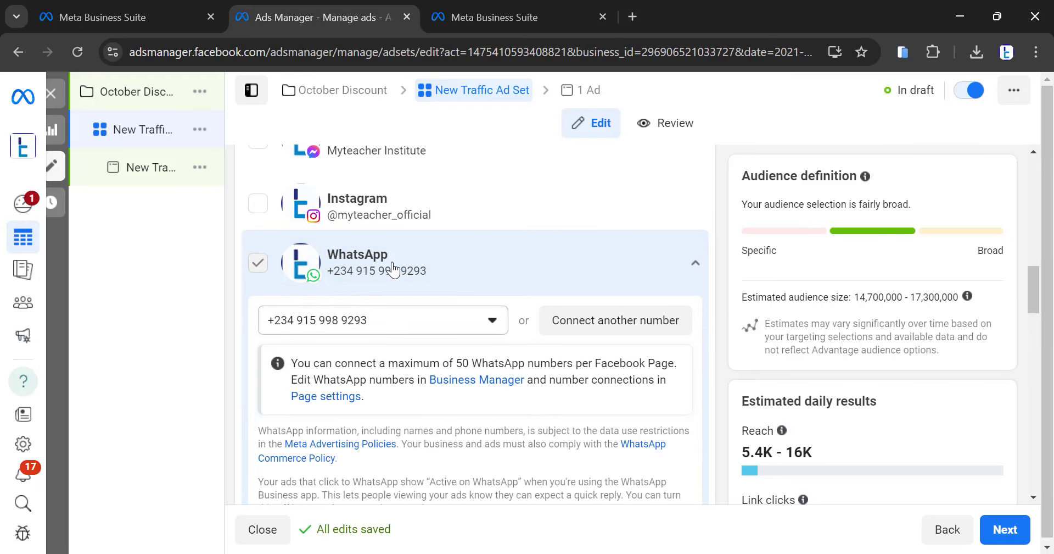
click(408, 329)
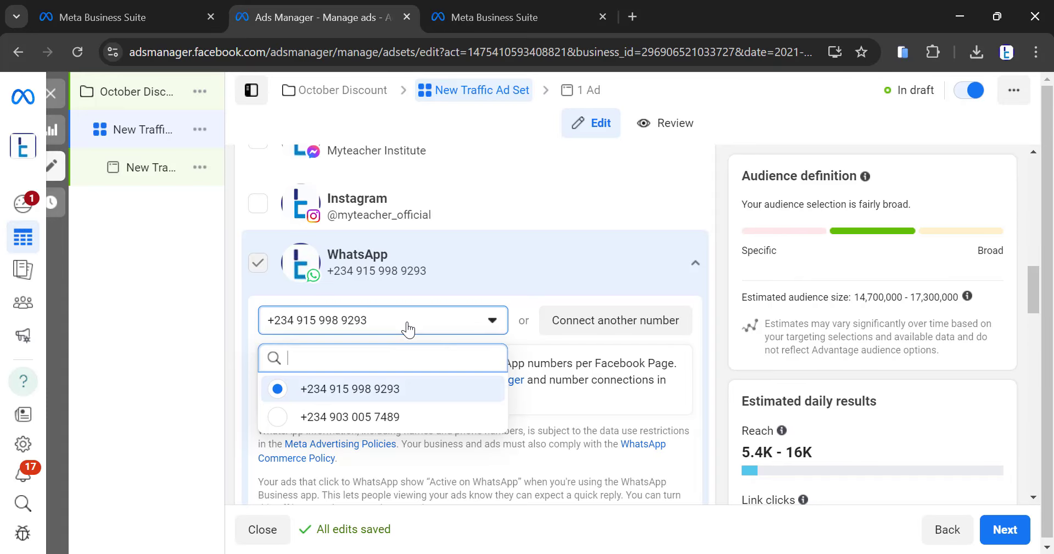
click(381, 418)
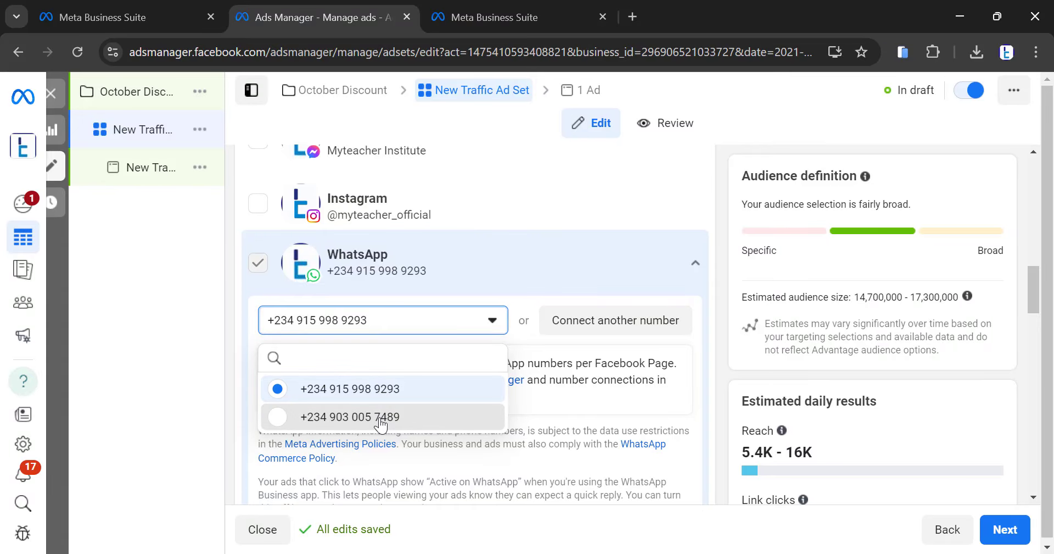
click(381, 419)
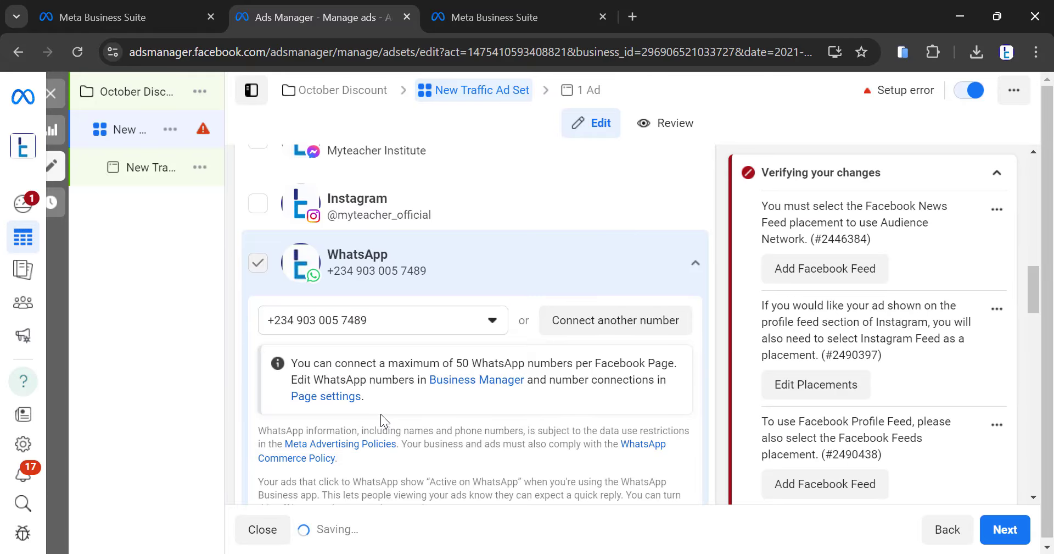
Set the ad set's daily budget to ₦1800
scroll(394, 325, down, 6)
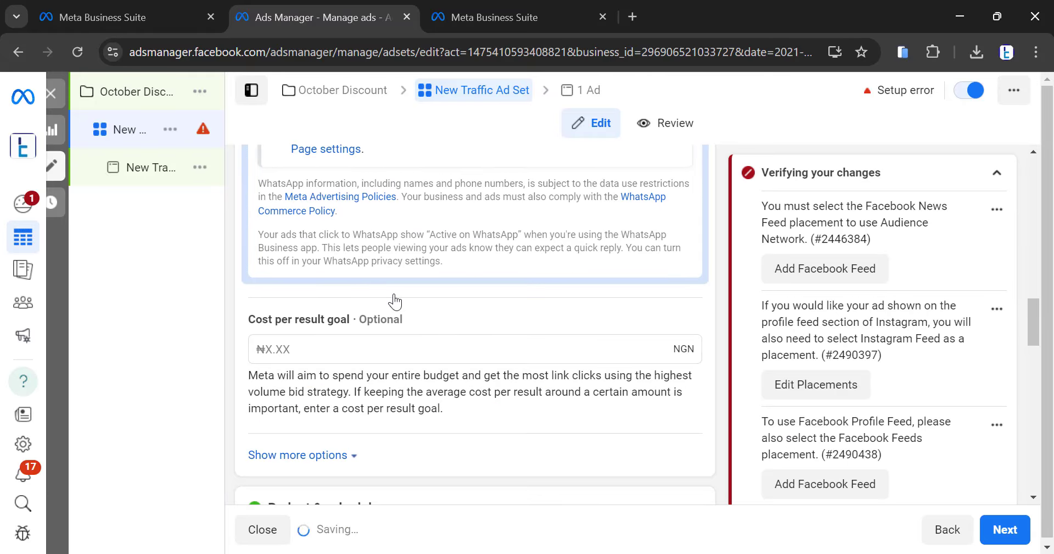
scroll(397, 301, down, 1)
scroll(394, 294, down, 1)
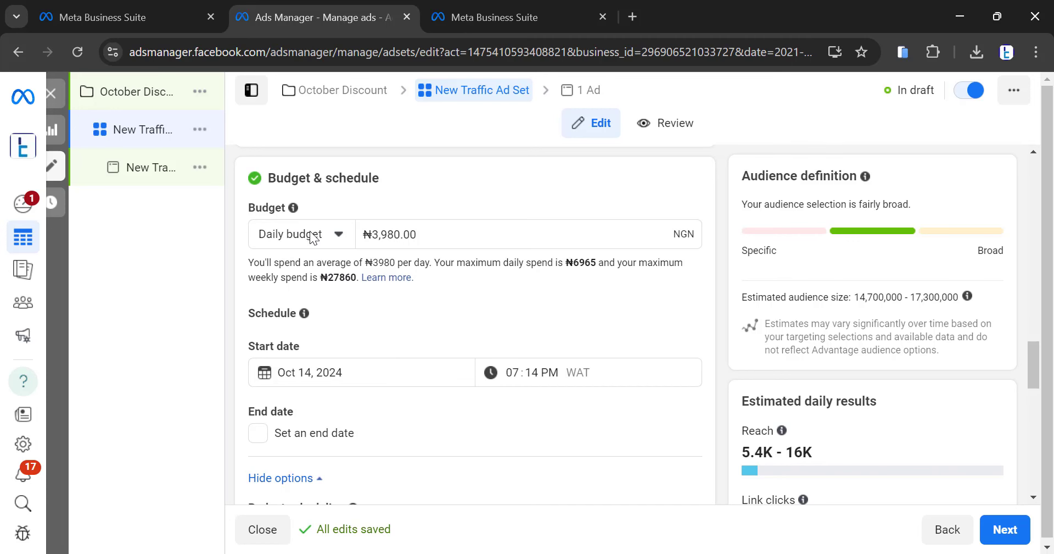
click(402, 234)
double_click(402, 234)
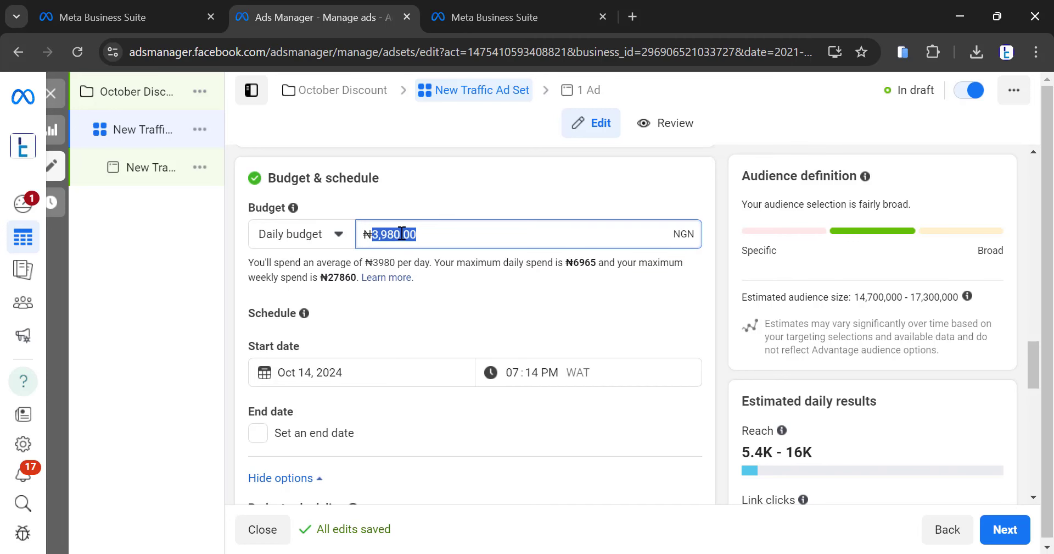
text(1800)
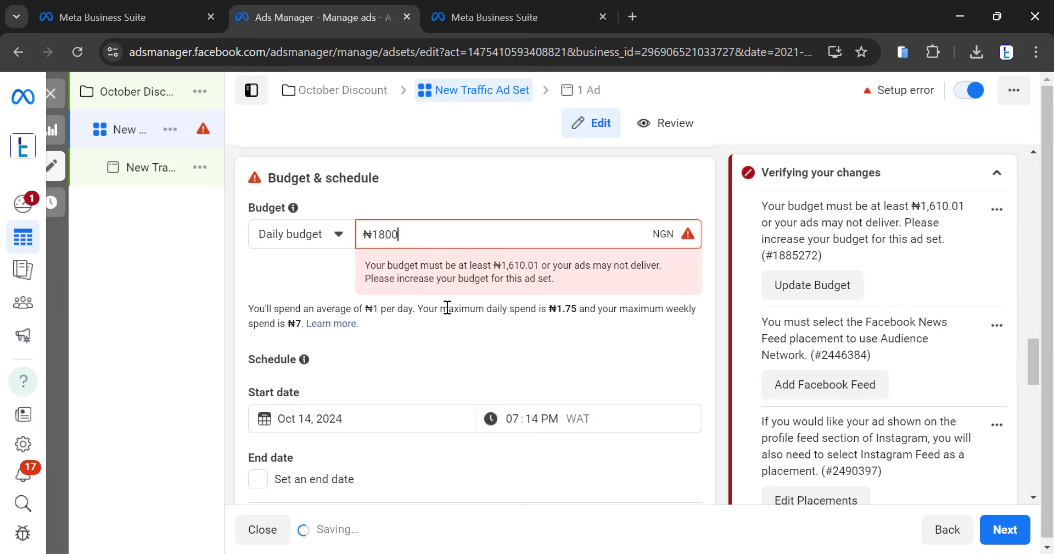
Dismiss the WhatsApp notification and remove Nigeria from the audience's included locations
scroll(337, 391, down, 1)
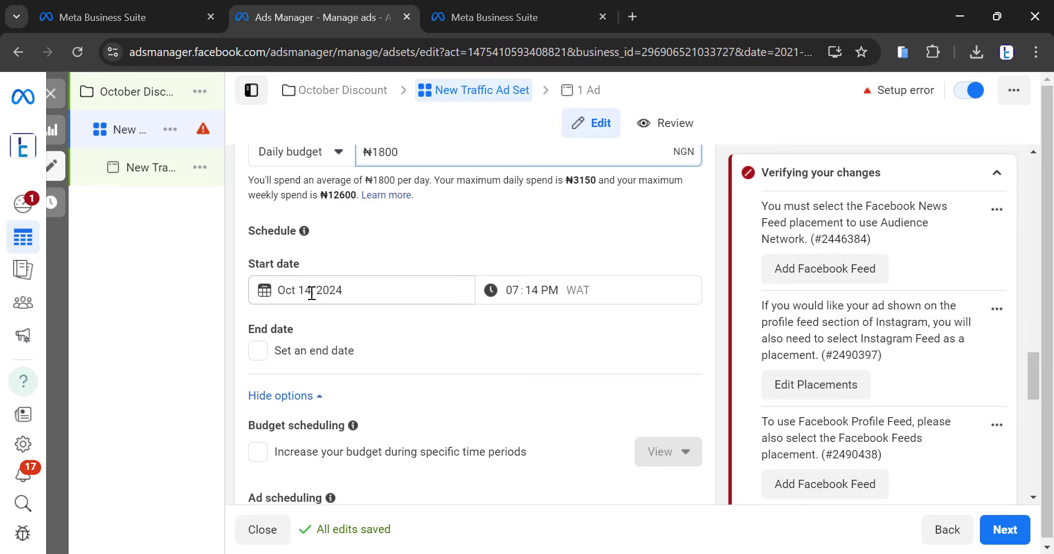
scroll(312, 292, down, 1)
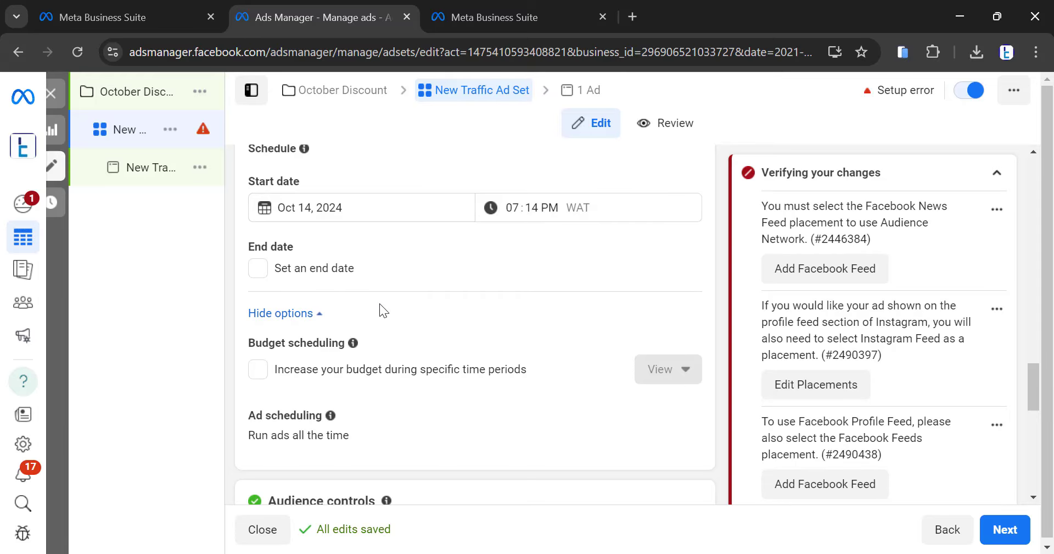
scroll(380, 303, down, 2)
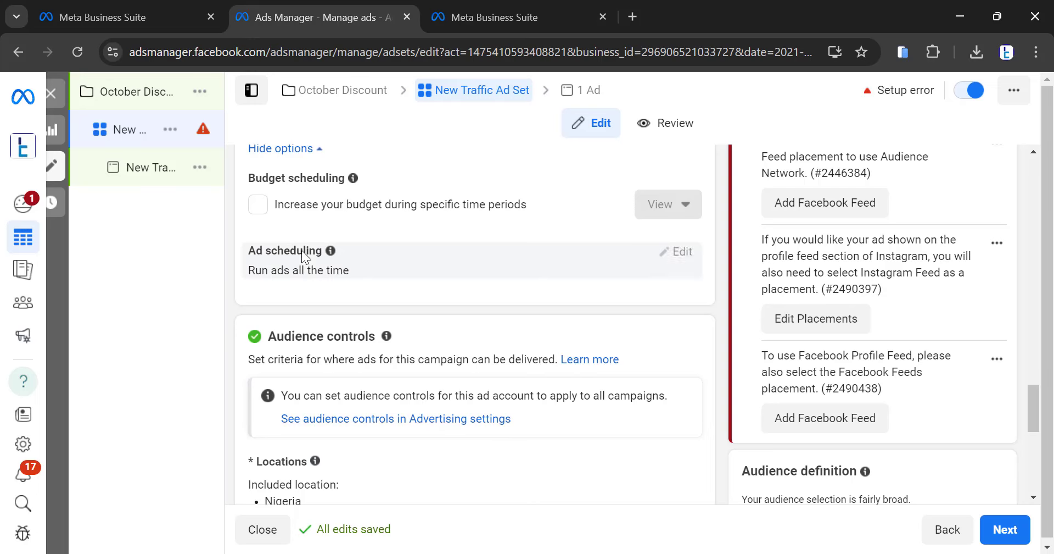
scroll(302, 257, down, 2)
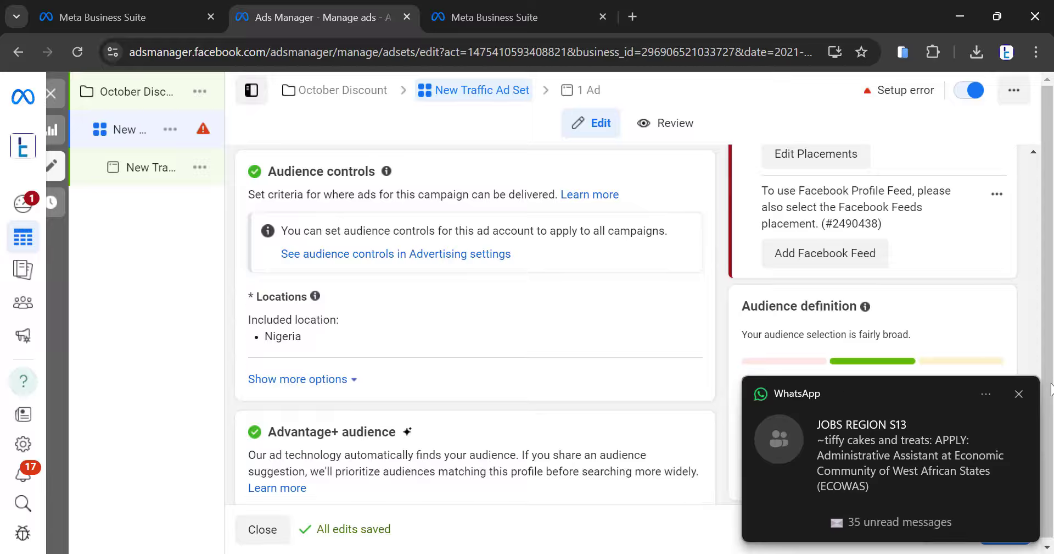
click(1018, 392)
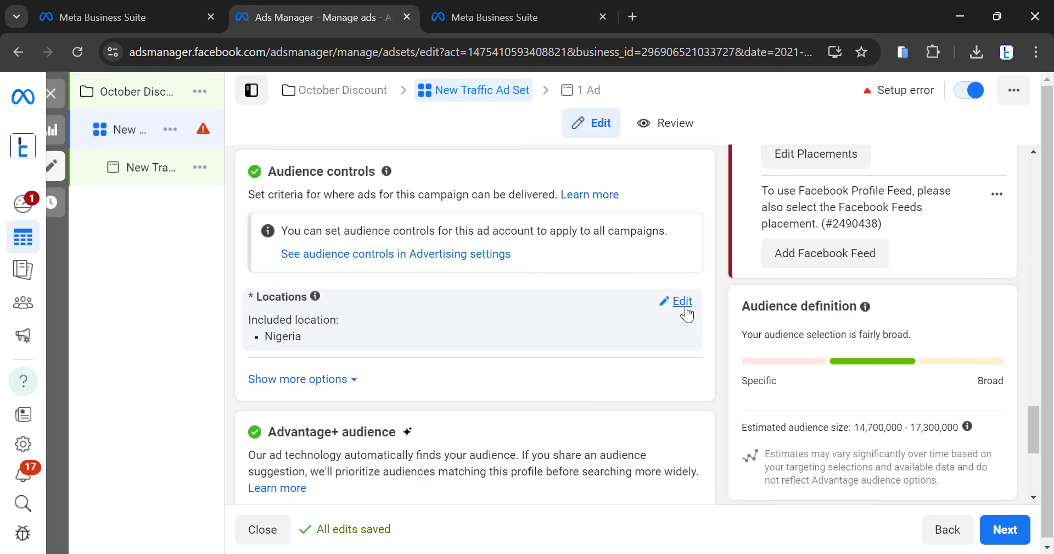
click(683, 302)
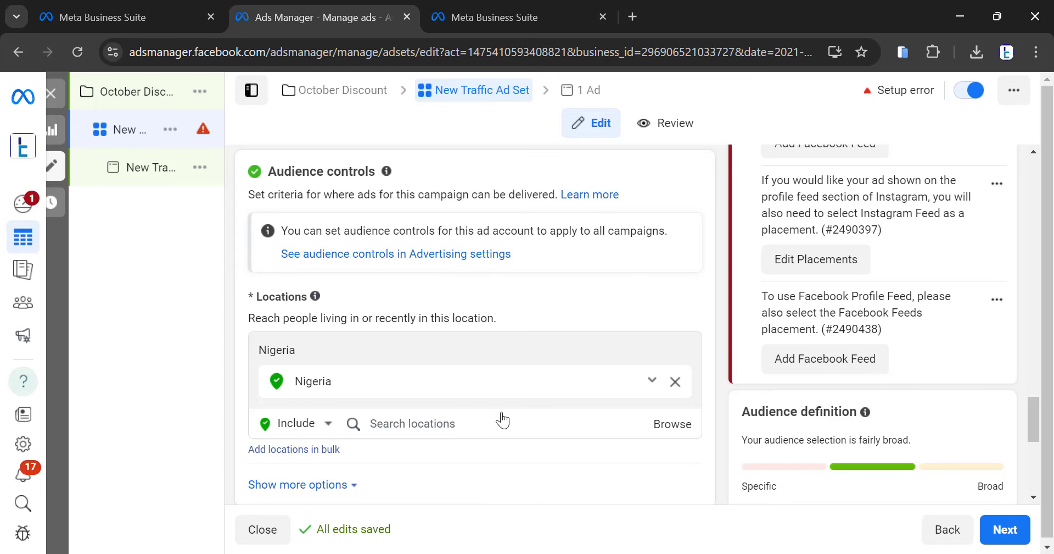
click(486, 422)
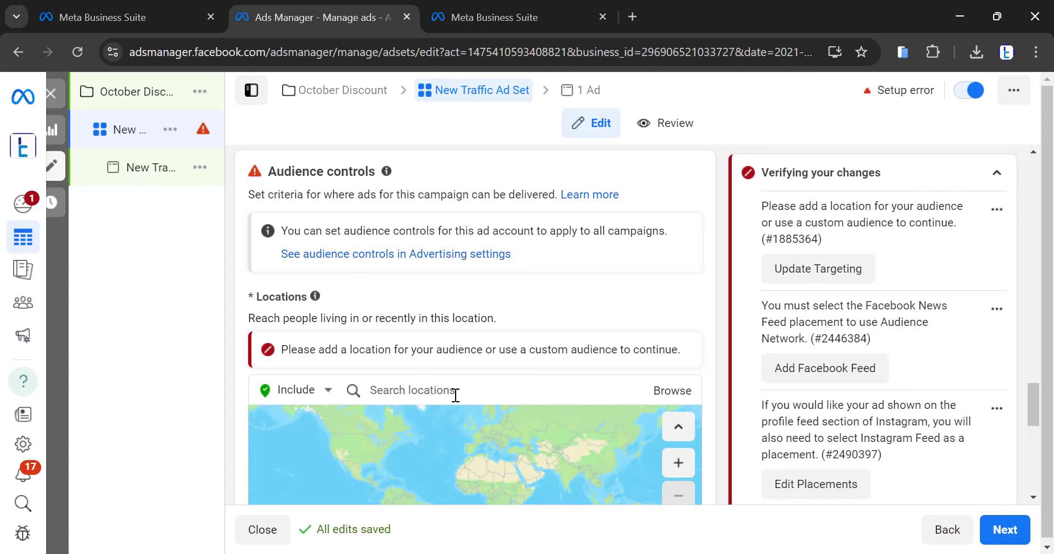
scroll(529, 274, down, 2)
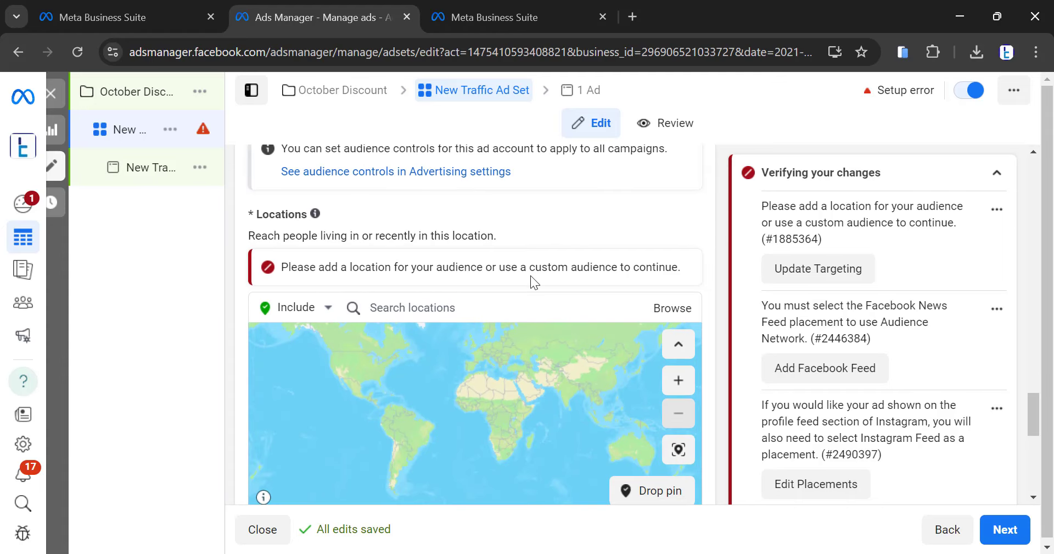
Add the Nigerian cities Port Harcourt, Abuja and Lagos to the audience's included locations
click(462, 301)
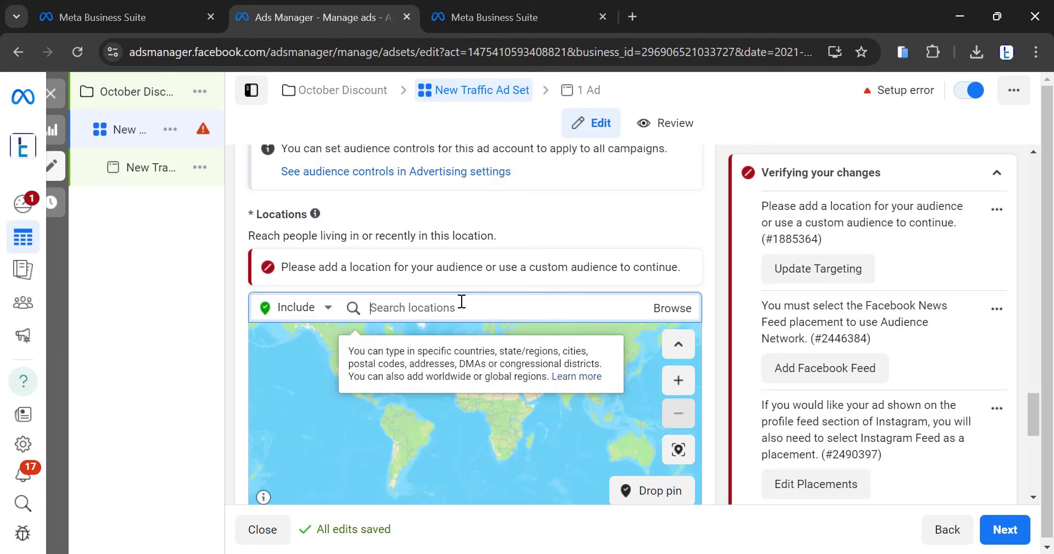
text(por)
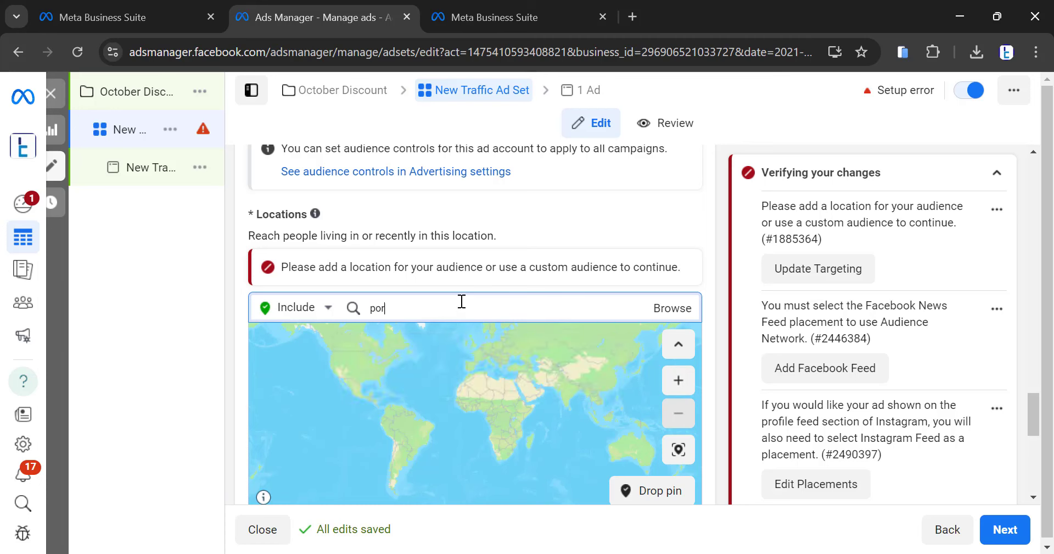
text(t harcout harcourt)
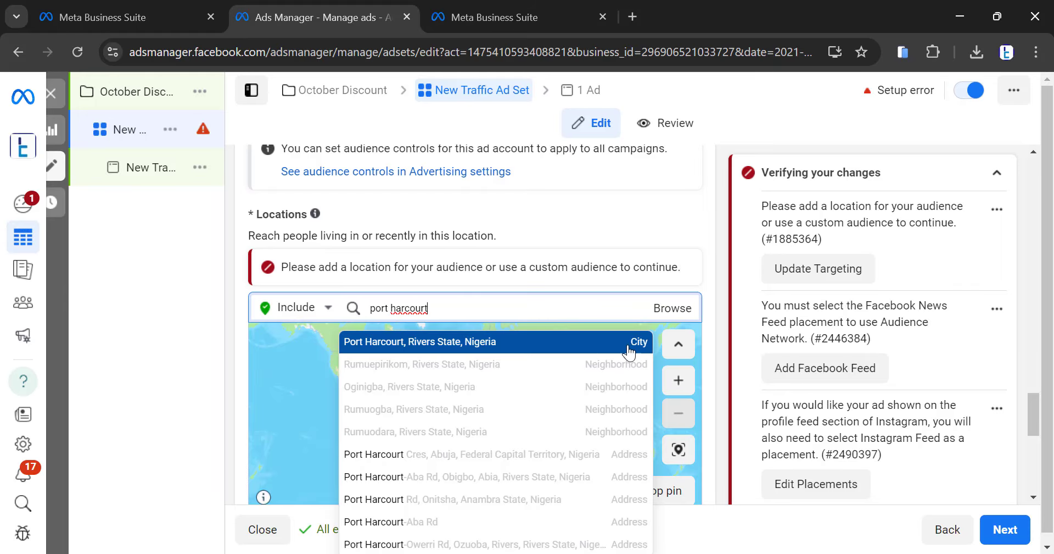
key(Return)
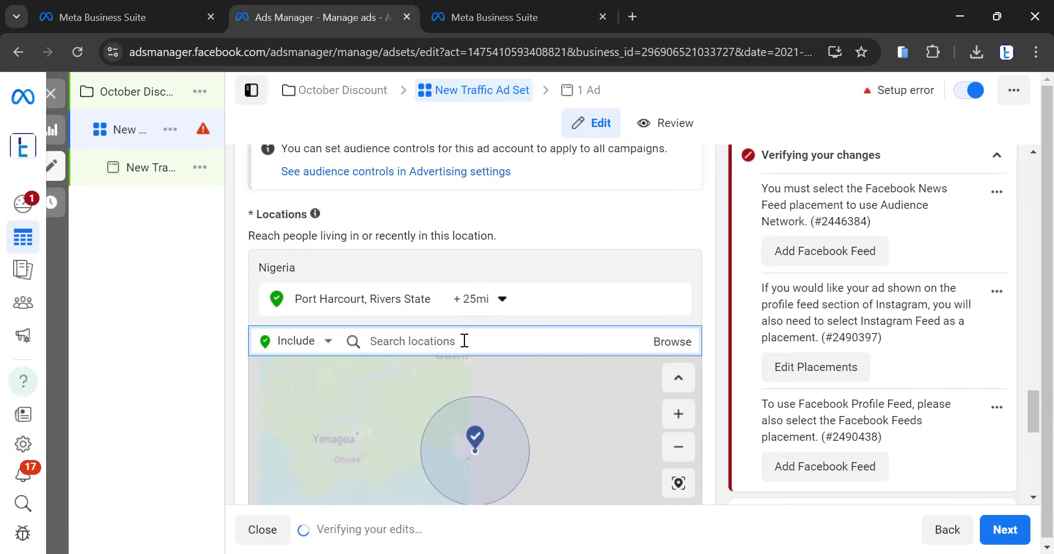
text(abuja)
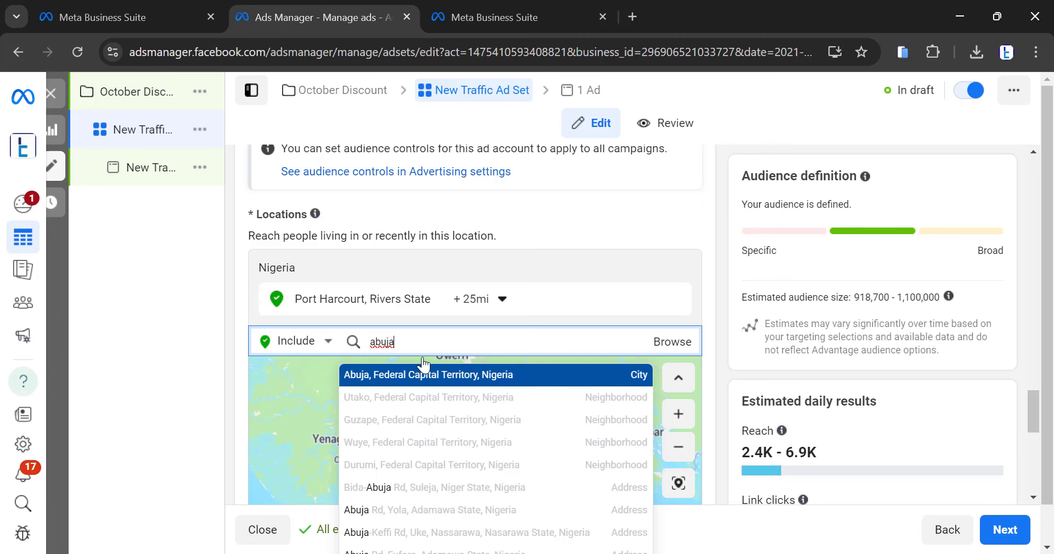
key(Return)
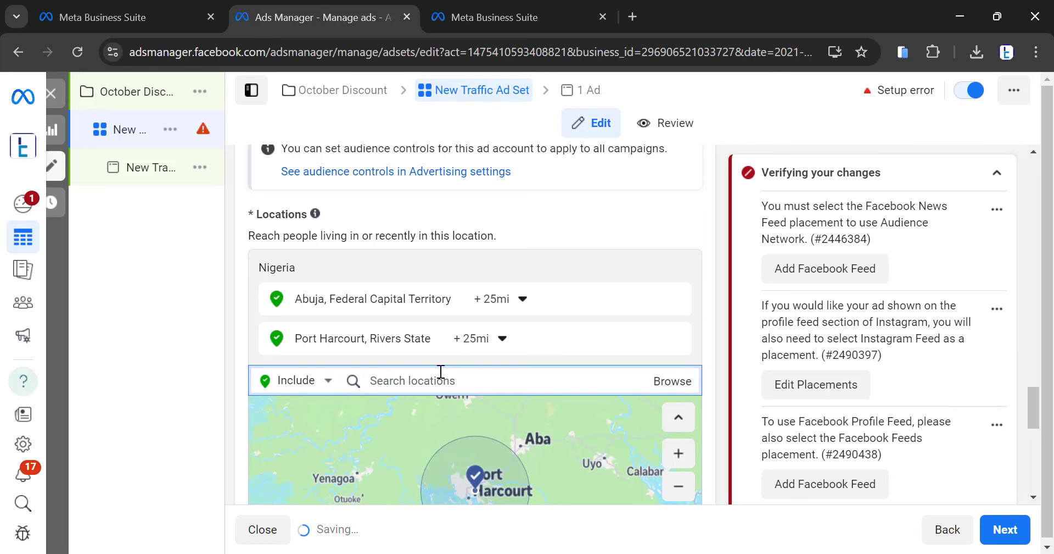
text(lagos)
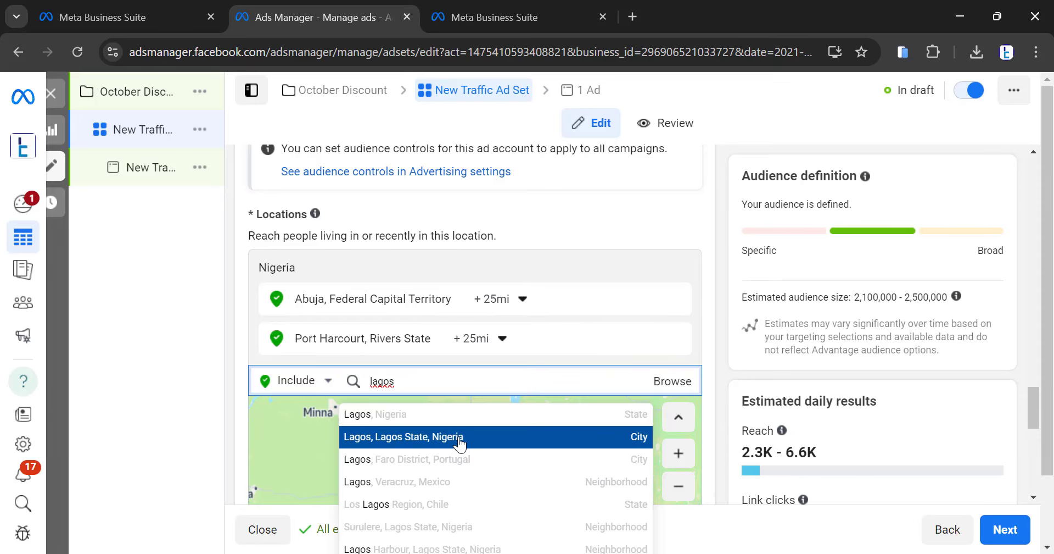
click(460, 443)
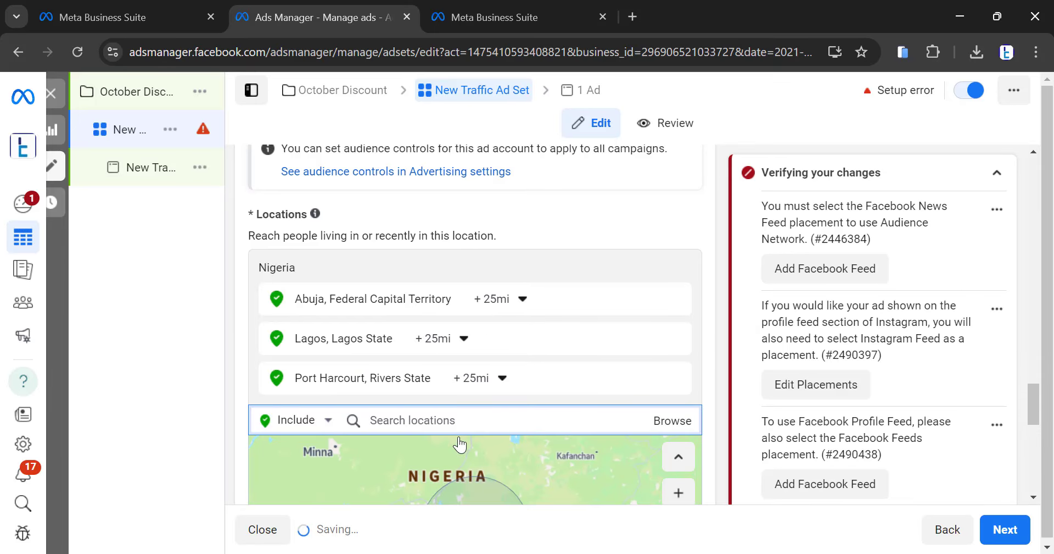
Add the place "Rumuokoro, east west road, Port Harcourt." to the audience's included locations and check its area on the map
scroll(519, 366, down, 3)
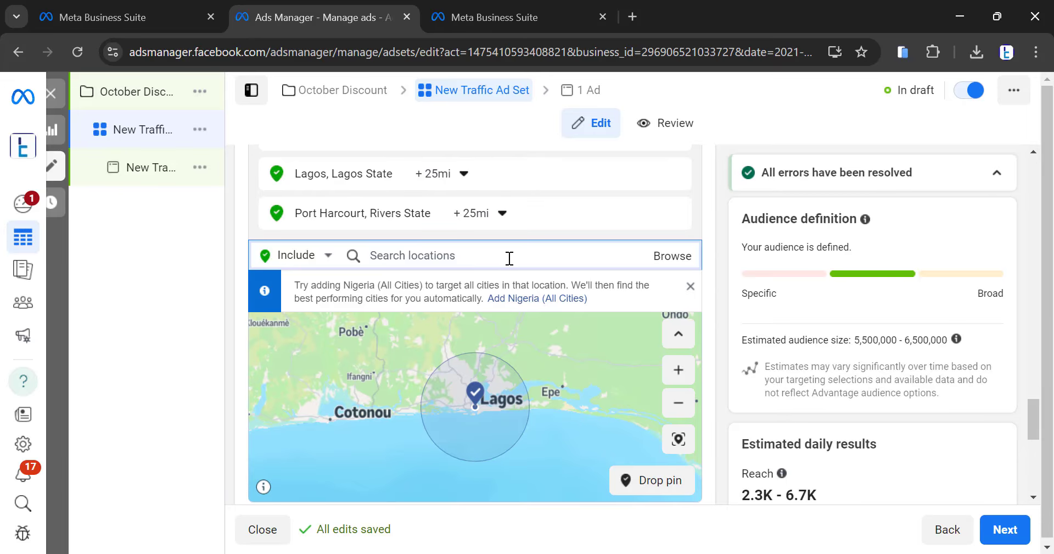
text(ru)
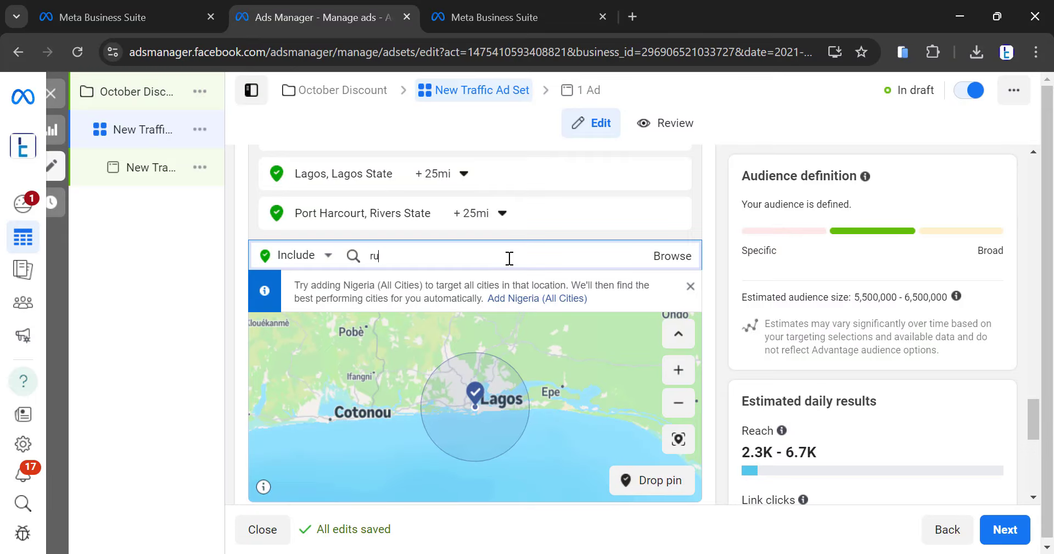
text(muokor)
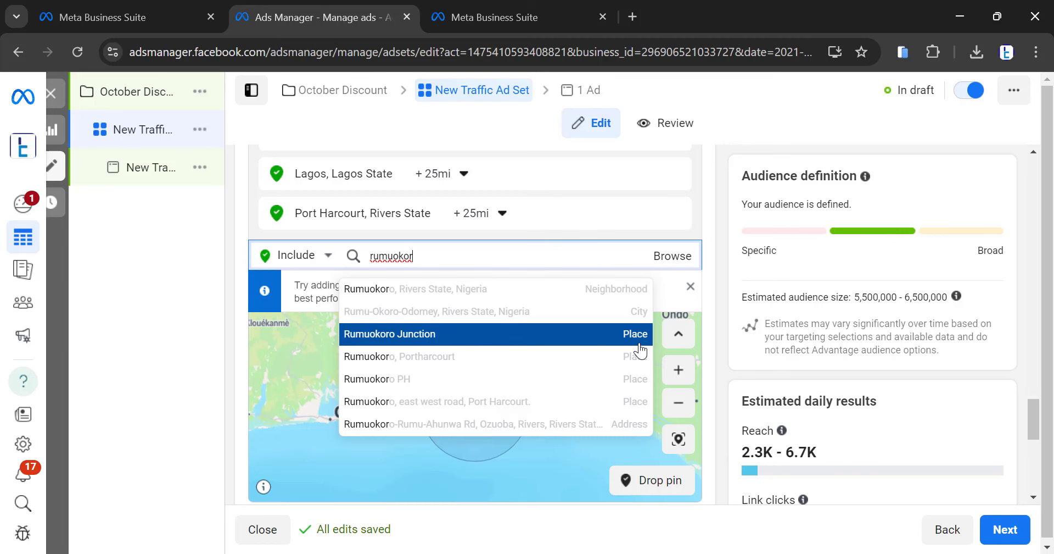
click(437, 405)
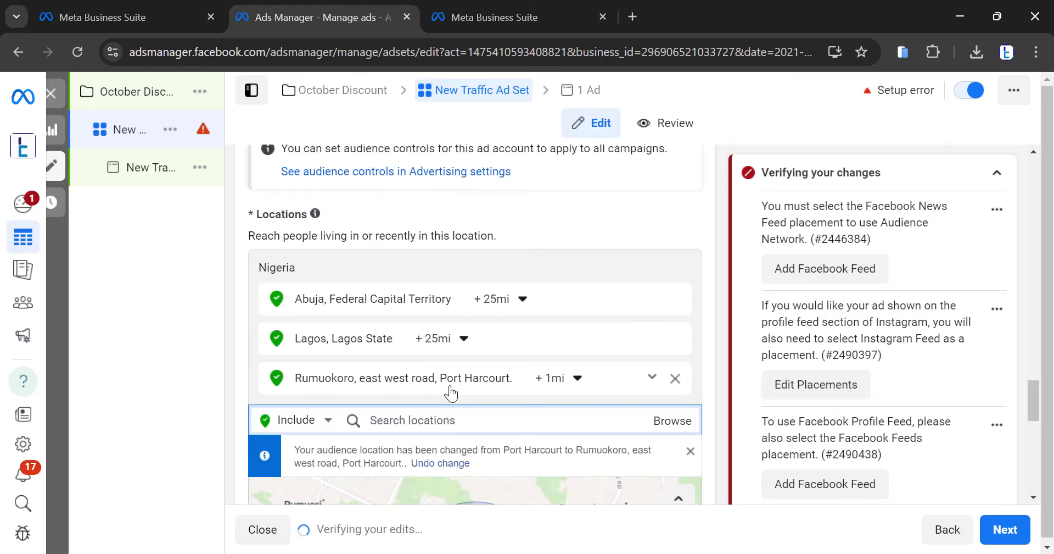
scroll(454, 388, down, 2)
scroll(419, 331, down, 4)
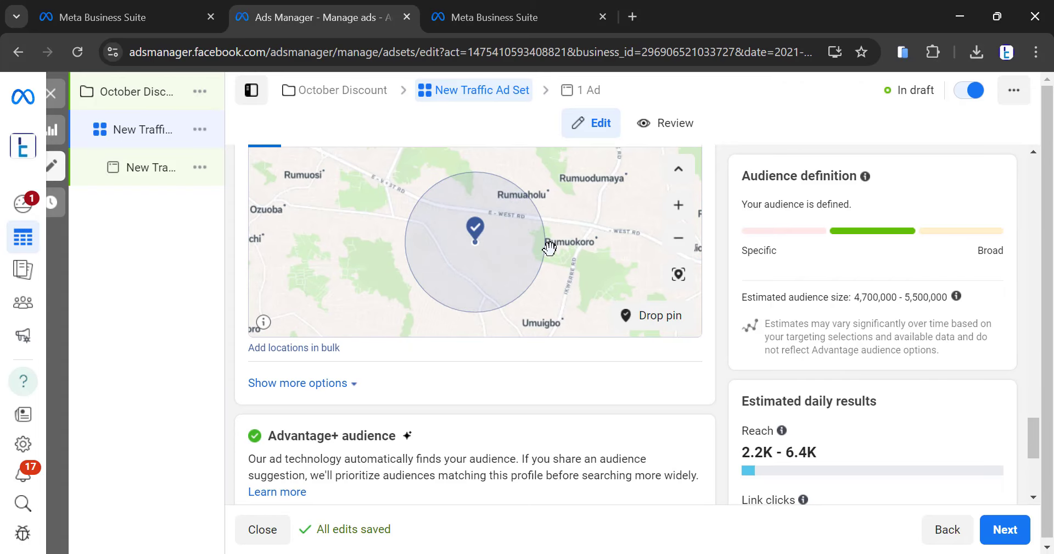
scroll(549, 248, up, 1)
scroll(541, 250, down, 2)
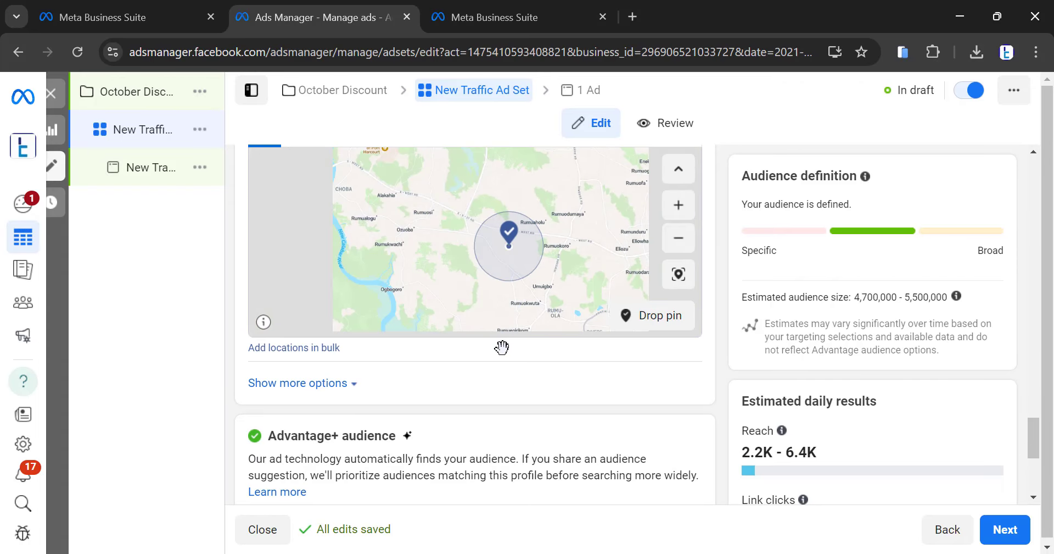
Add the place Rumuagholu-pipeline to the audience's included locations
scroll(502, 347, up, 3)
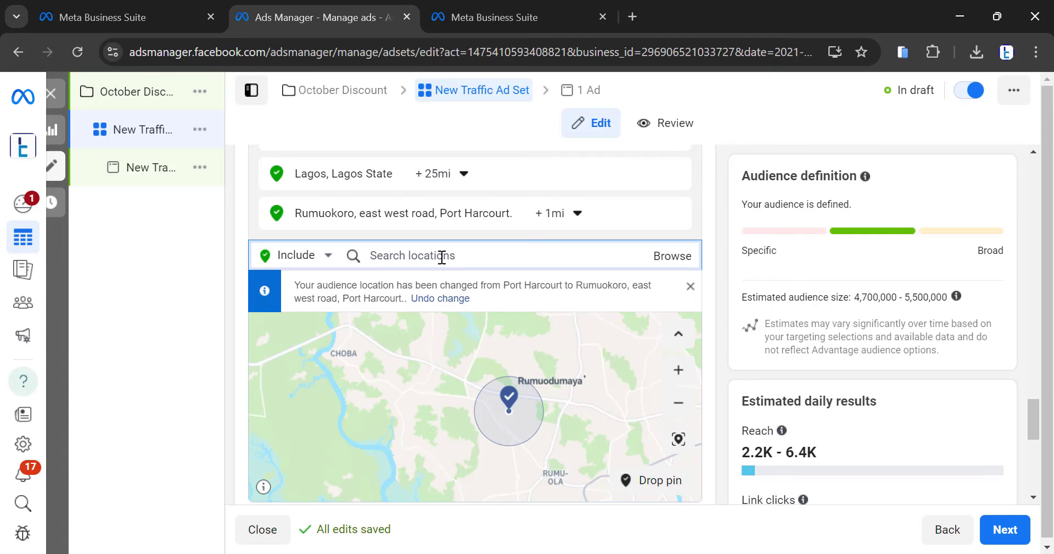
text(rumuagholu)
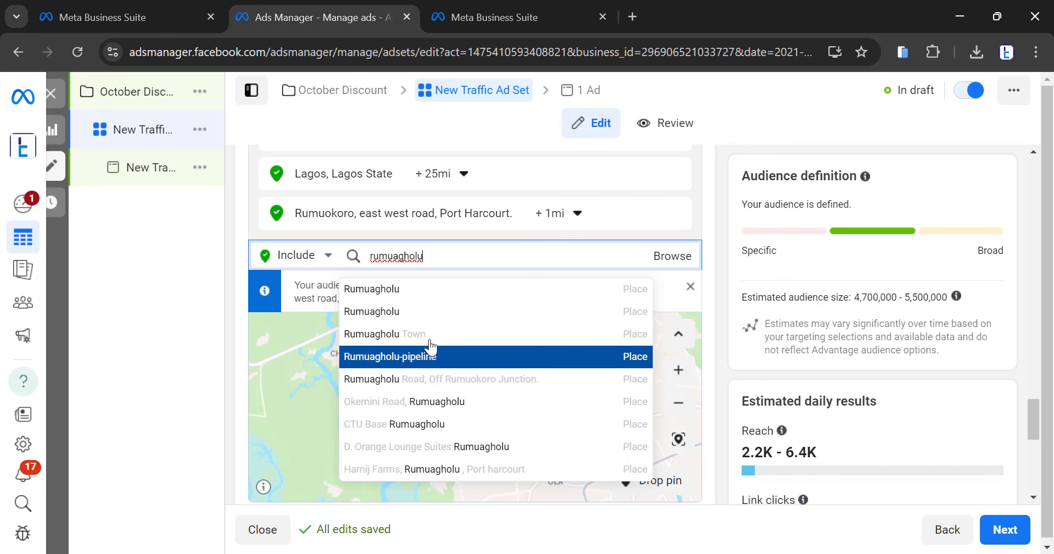
key(Return)
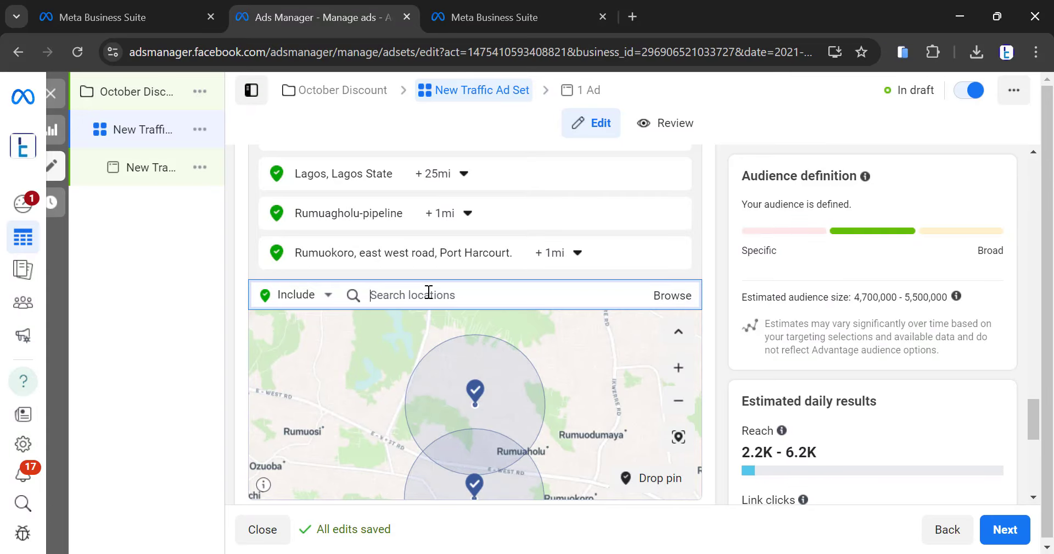
Include a custom location by dropping a pin at Rumuodumaya on the audience map
scroll(532, 305, down, 2)
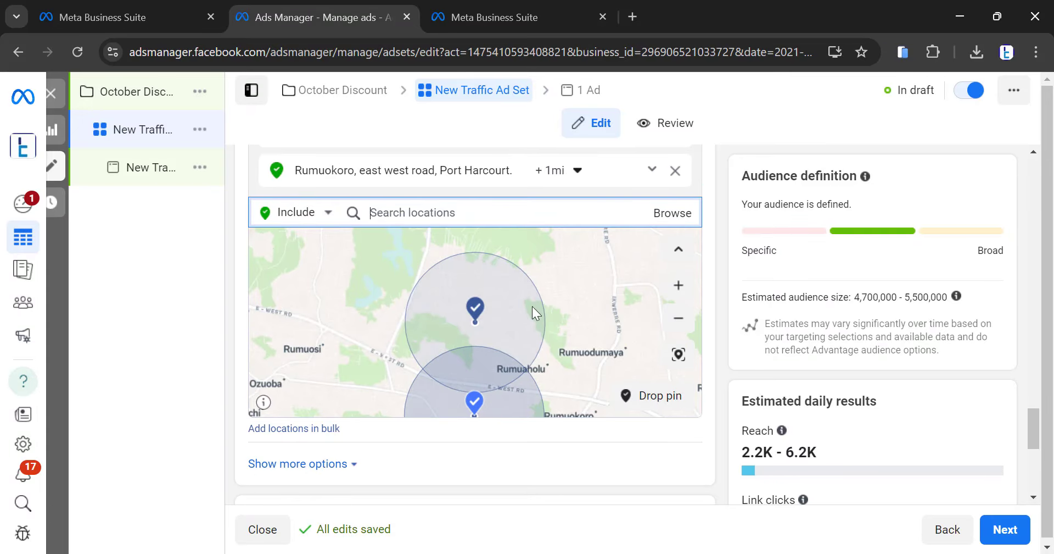
click(644, 406)
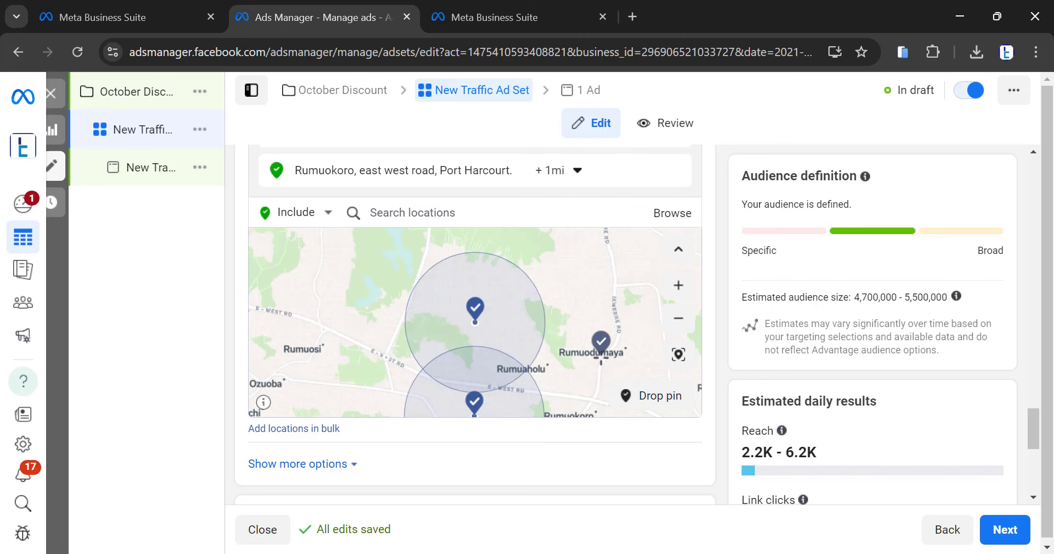
click(601, 356)
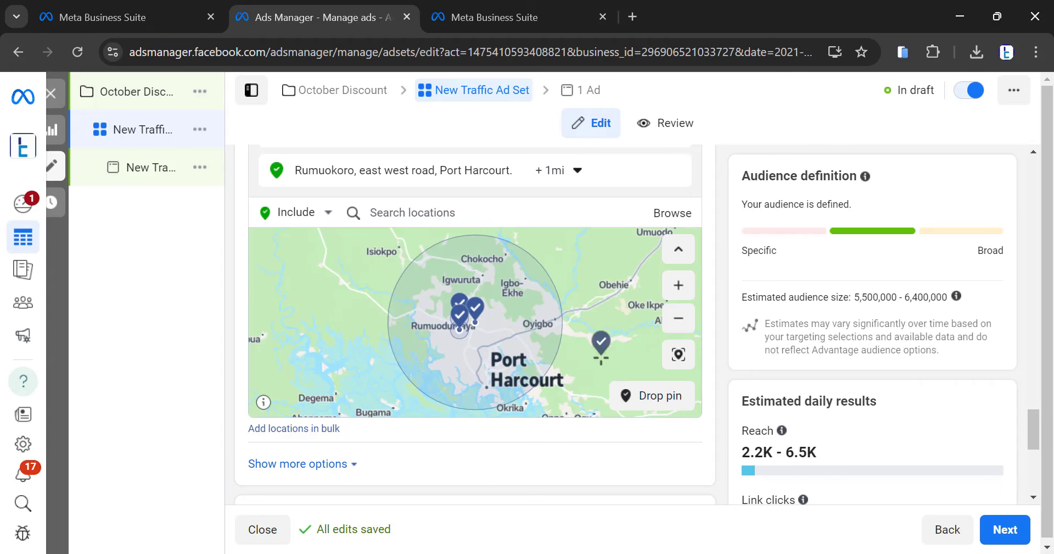
scroll(513, 189, up, 5)
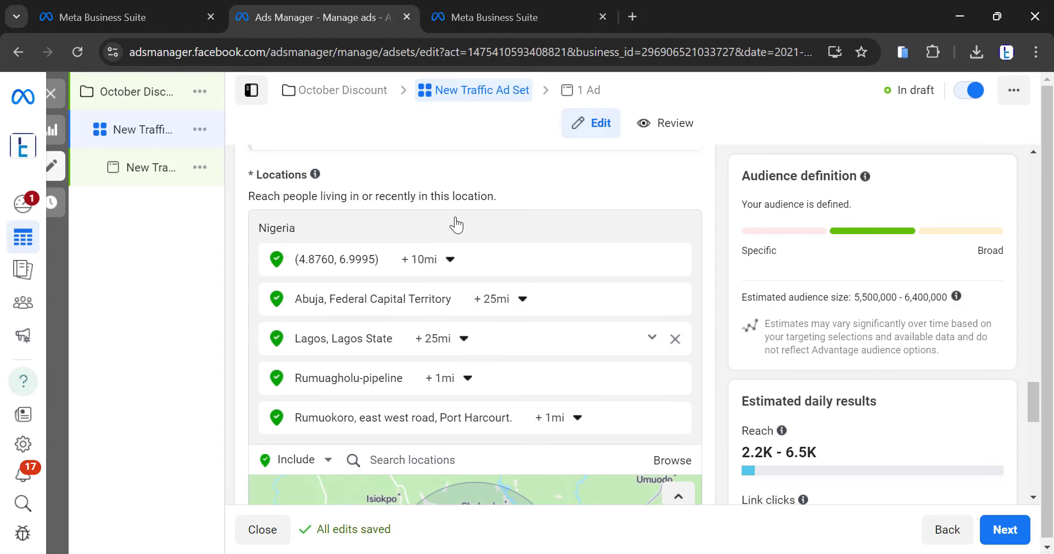
Include another custom location by dropping a pin beside Rumuagholu Rd, just north of the Rumuokoro Flyover, on the audience map
scroll(499, 405, down, 3)
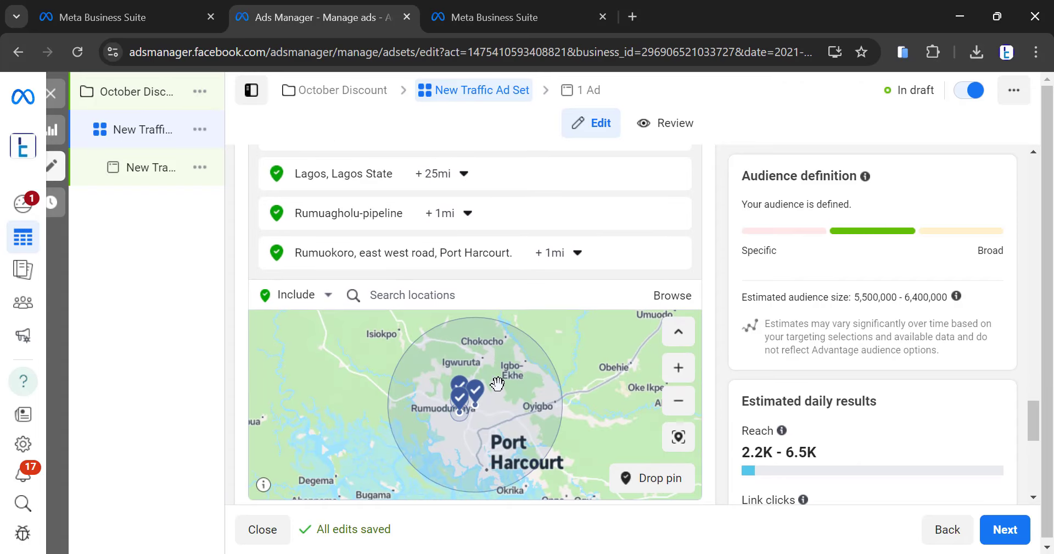
click(648, 478)
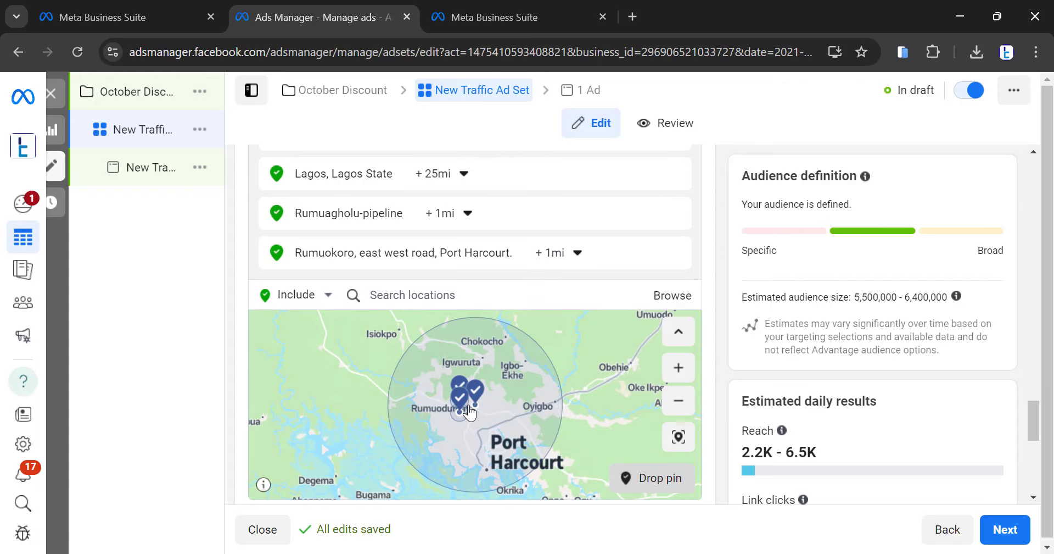
scroll(464, 411, up, 2)
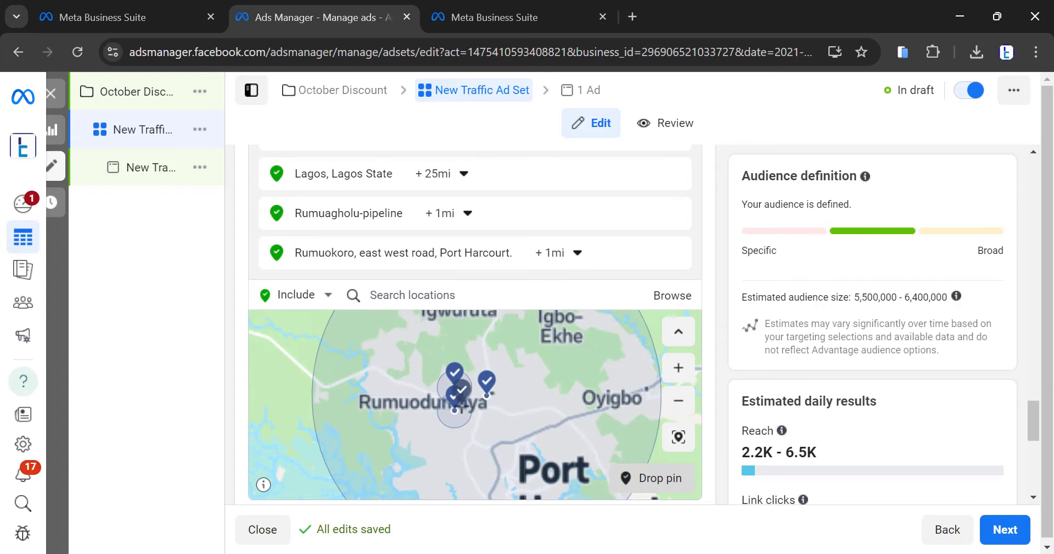
scroll(466, 410, up, 5)
scroll(466, 410, down, 5)
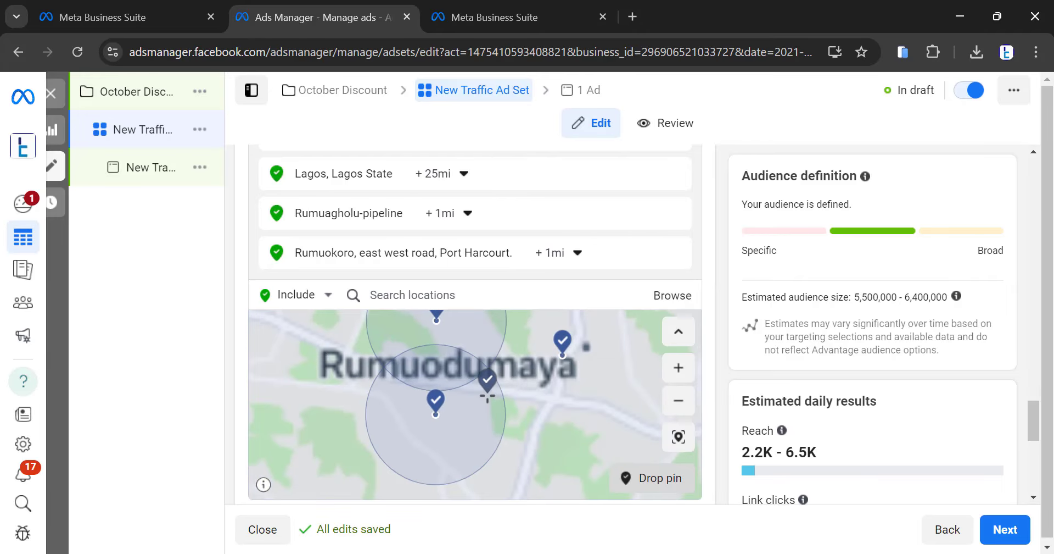
scroll(488, 395, down, 4)
scroll(543, 404, up, 4)
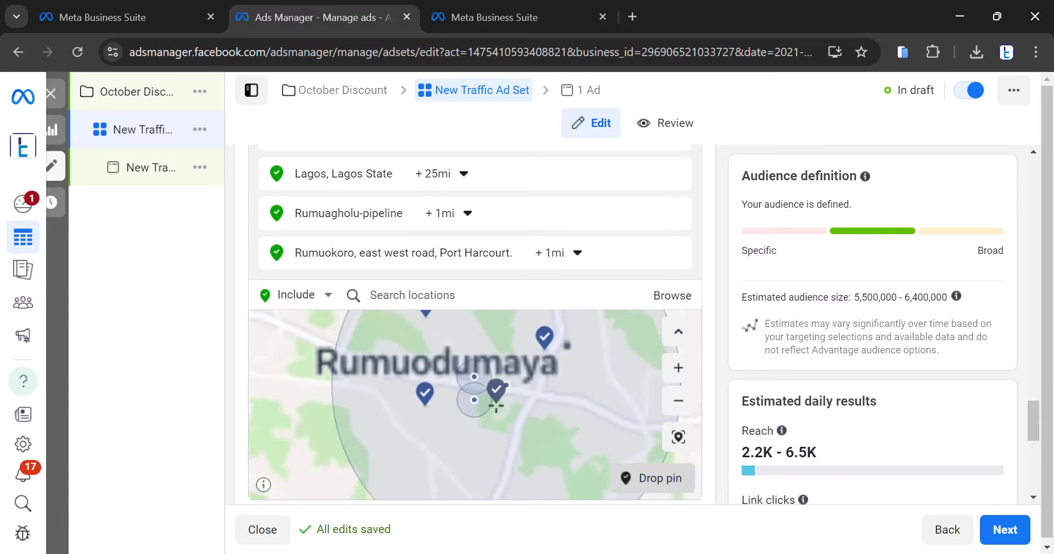
scroll(549, 403, up, 4)
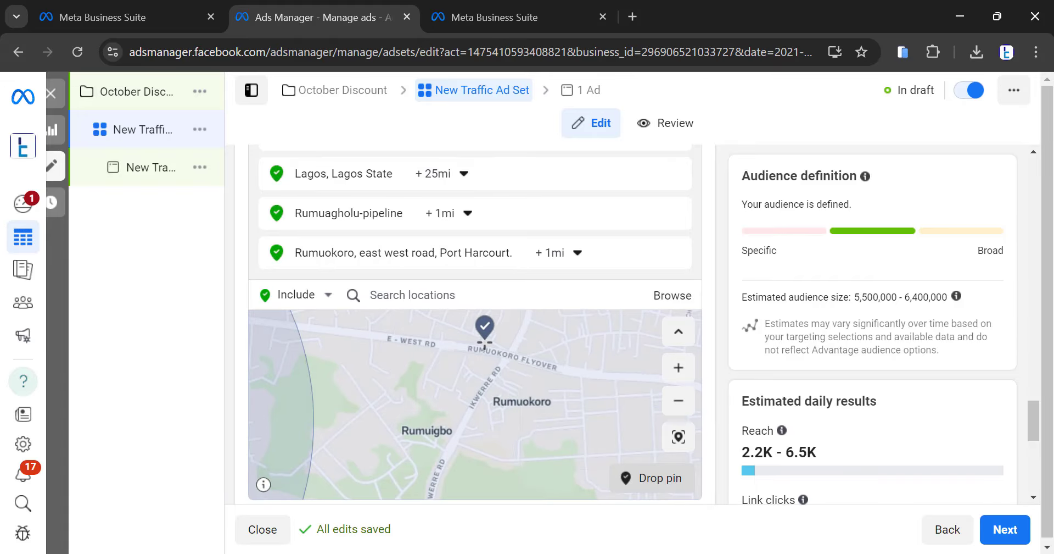
scroll(483, 338, up, 3)
scroll(501, 341, up, 2)
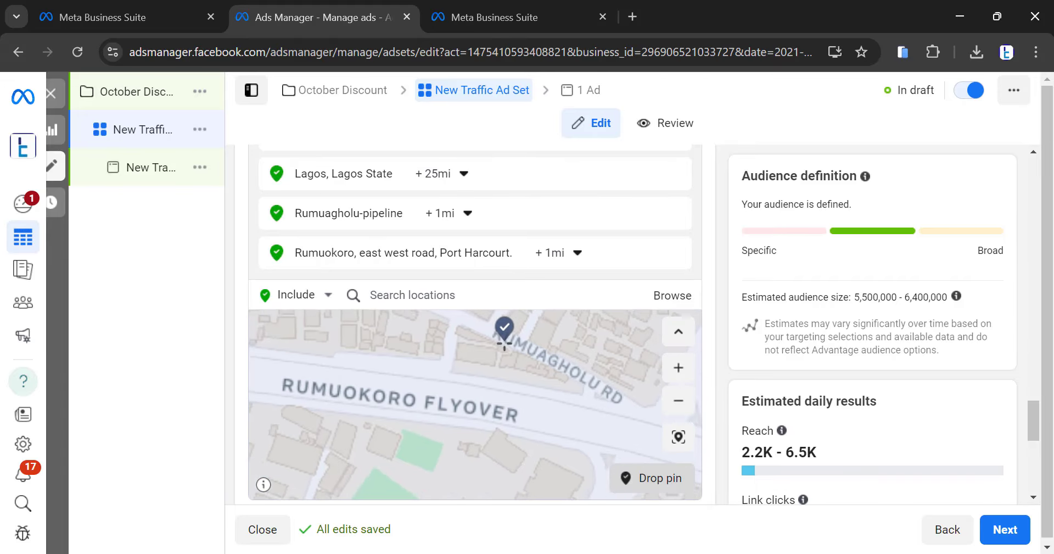
scroll(508, 338, up, 2)
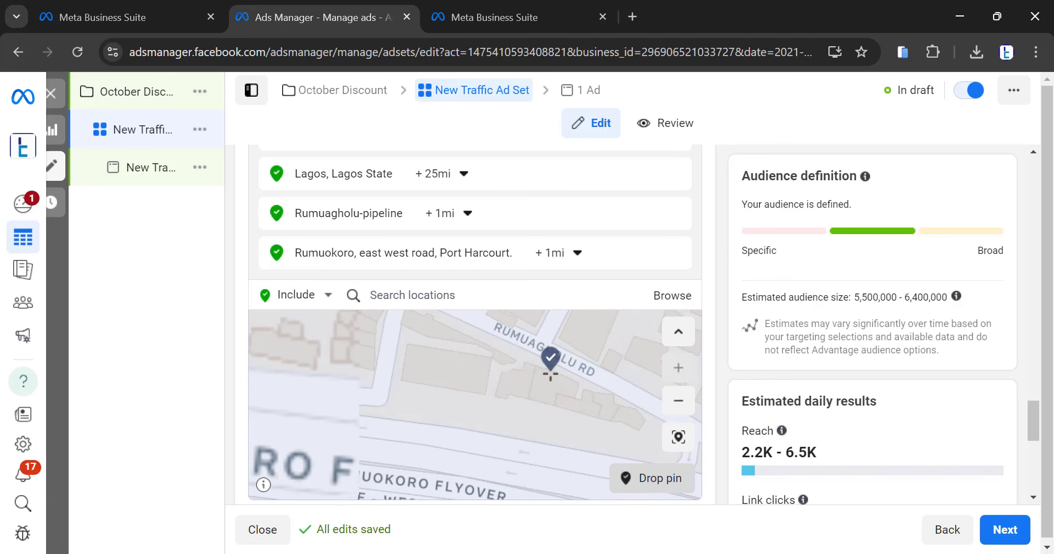
click(547, 380)
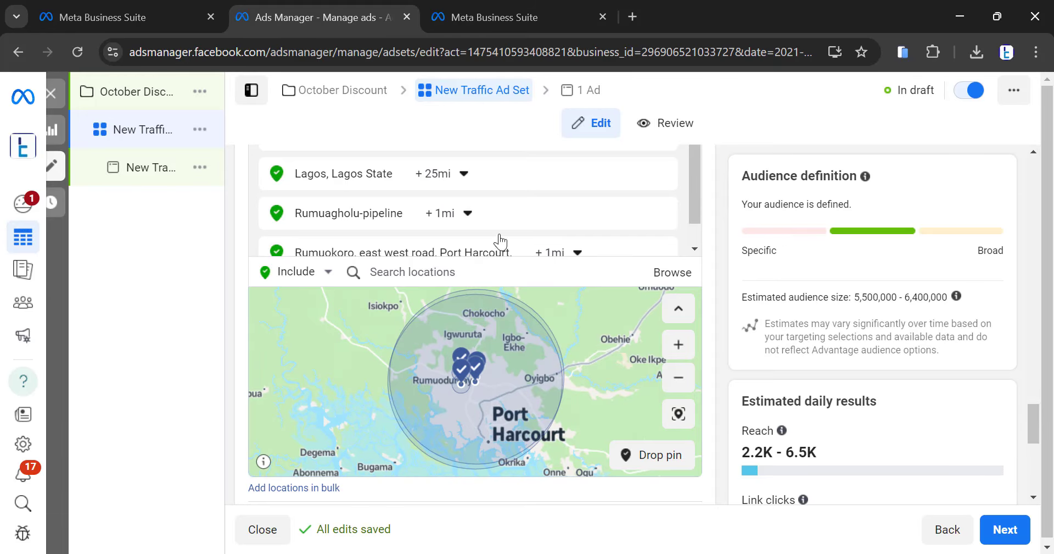
Switch the ad set from Advantage+ audience to the original audience options
scroll(520, 225, down, 1)
scroll(520, 223, down, 4)
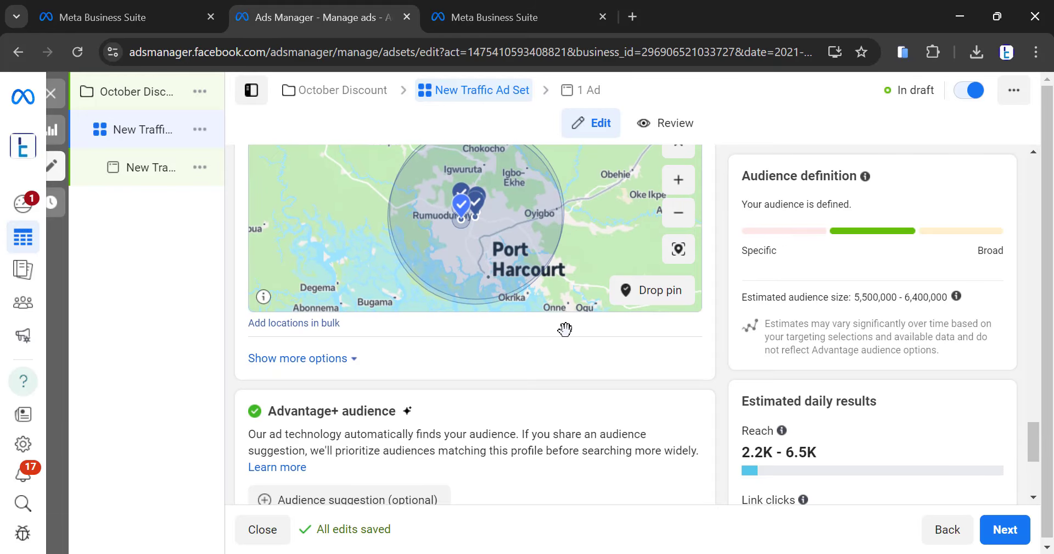
scroll(566, 332, down, 2)
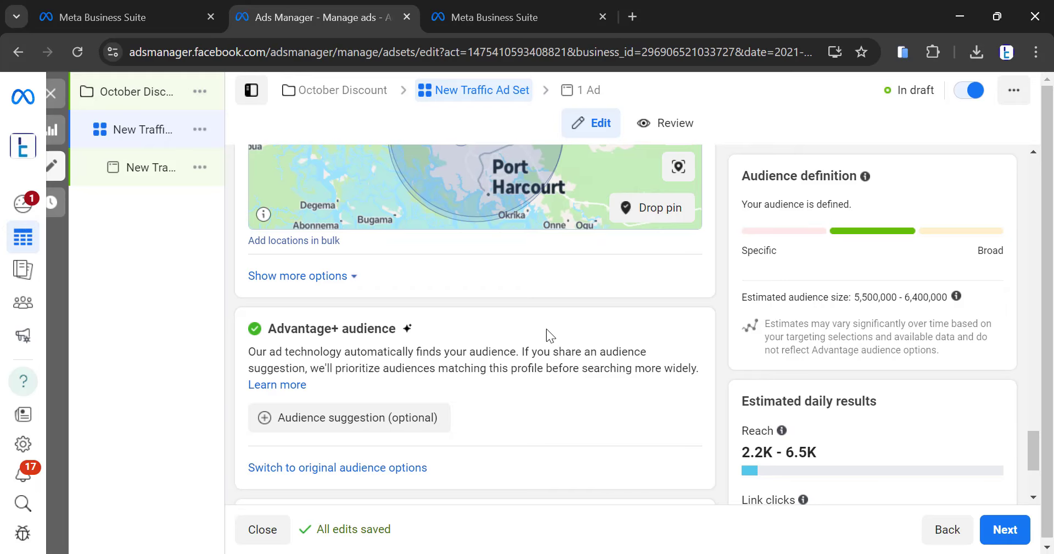
scroll(544, 328, down, 2)
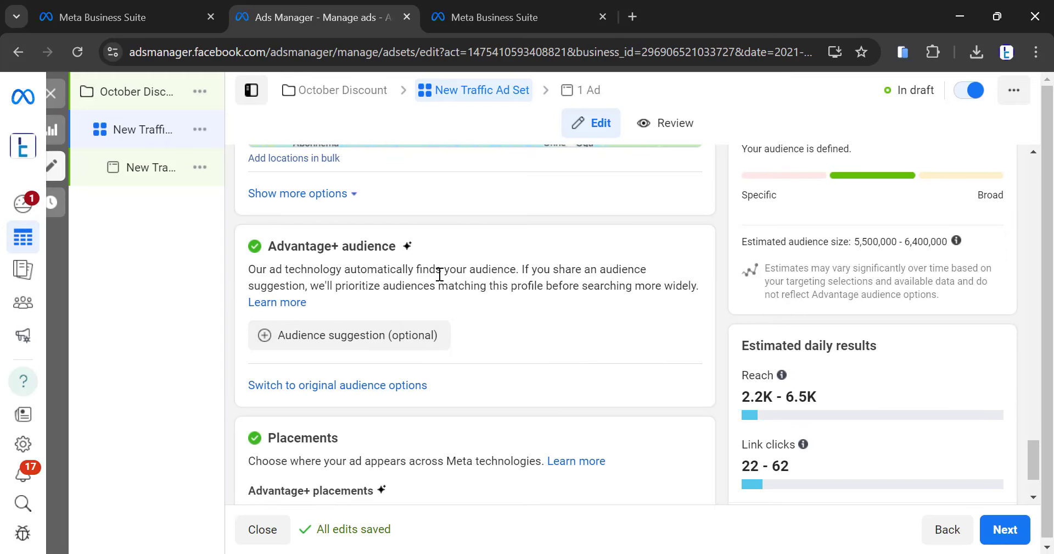
scroll(455, 228, up, 3)
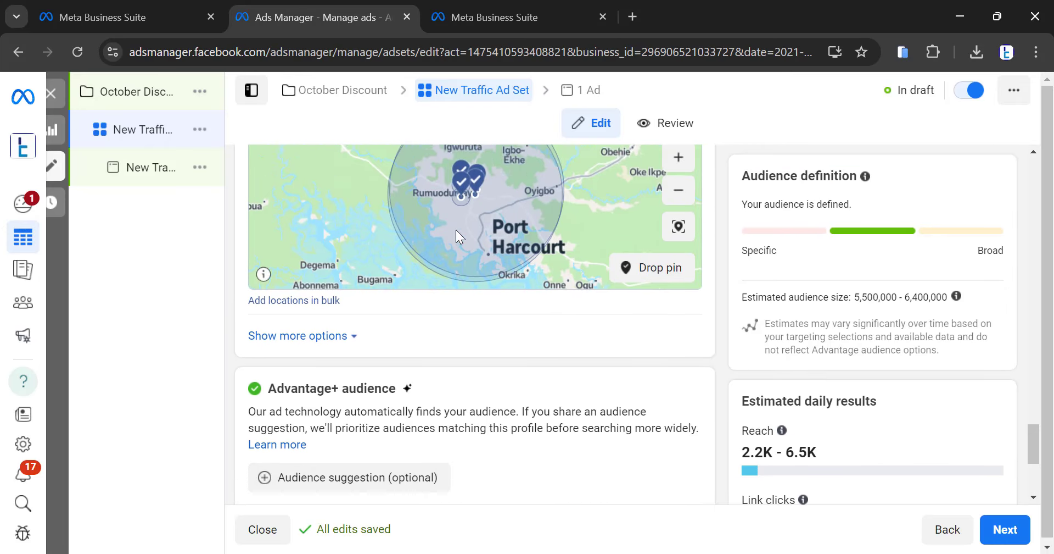
scroll(456, 236, down, 2)
scroll(423, 351, down, 3)
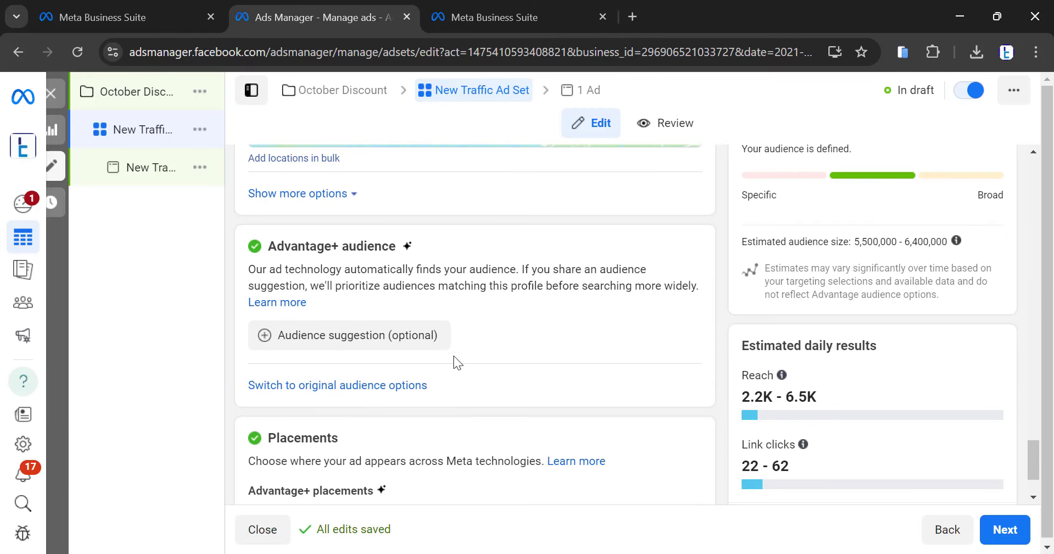
click(384, 386)
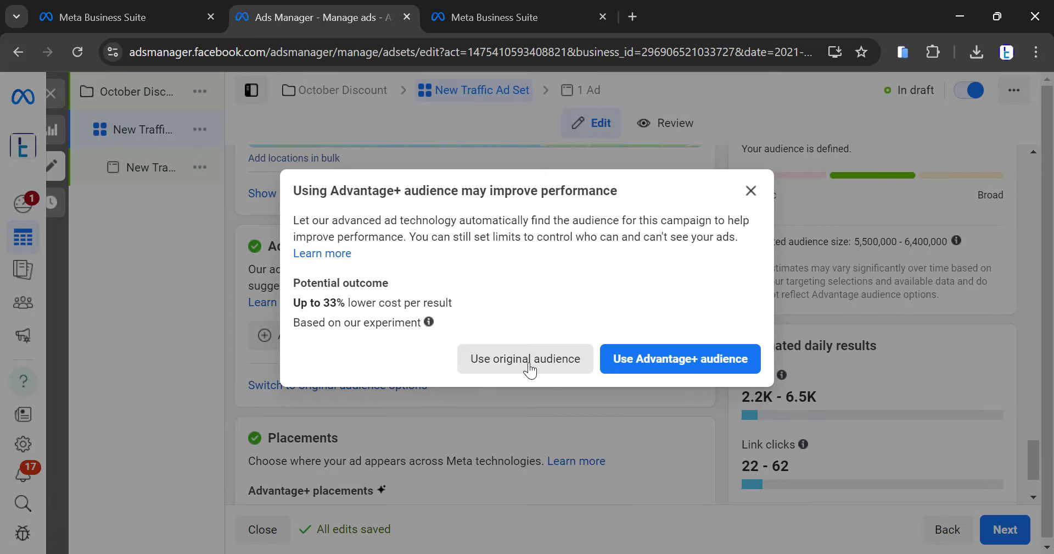
click(527, 363)
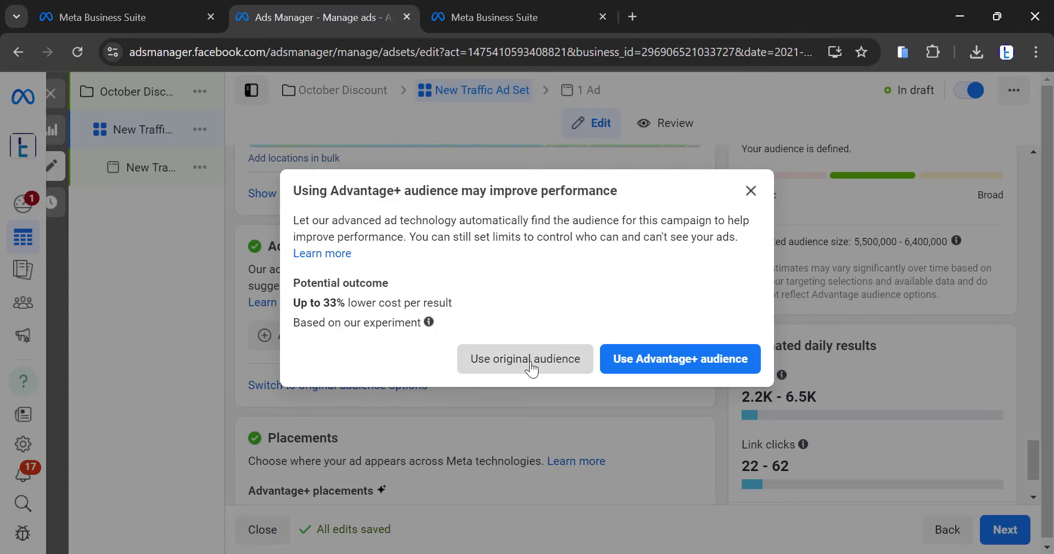
click(530, 362)
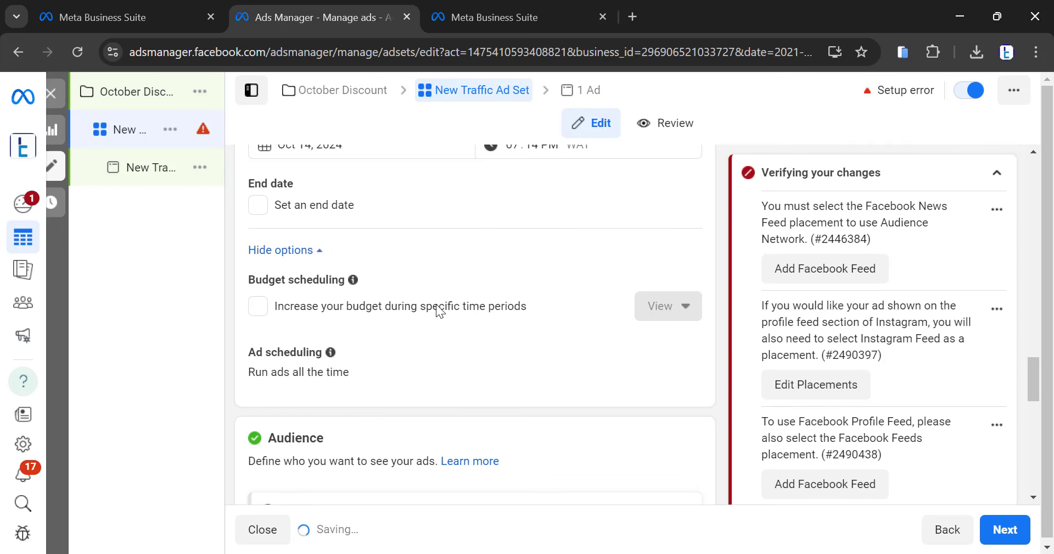
Set the audience's minimum age to 20 in the ad set's age range
scroll(436, 304, down, 8)
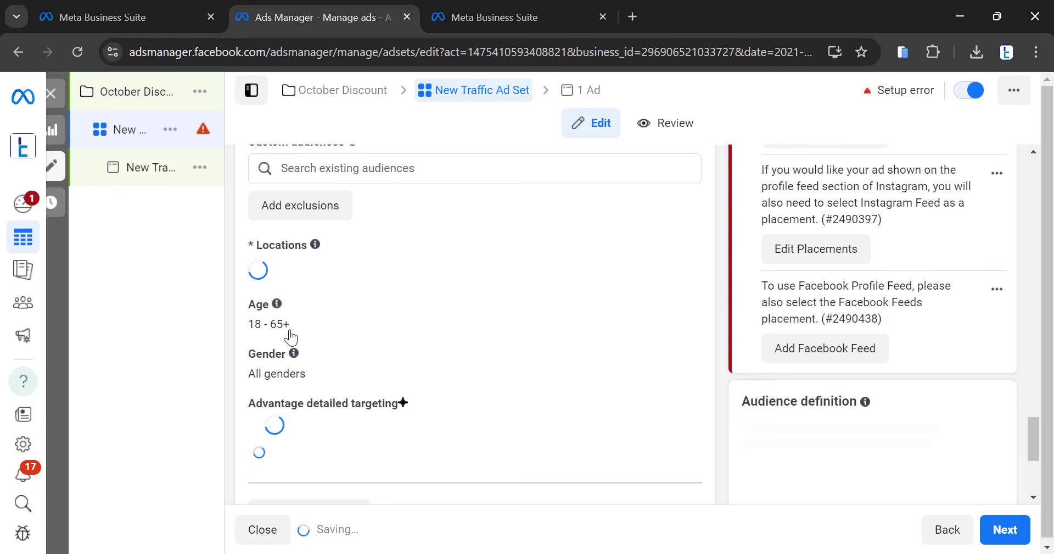
scroll(358, 325, down, 5)
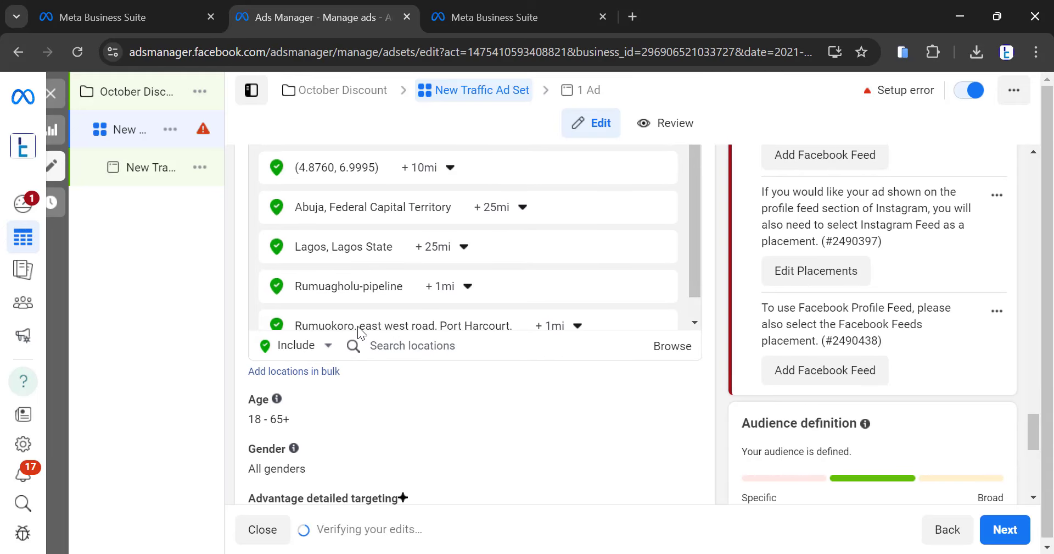
scroll(308, 396, down, 2)
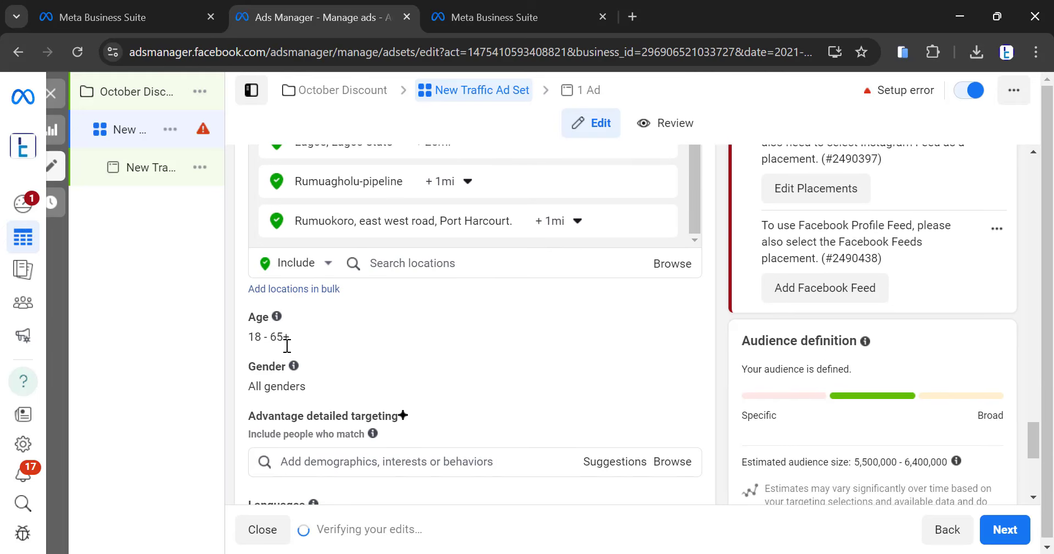
mouse_move(309, 331)
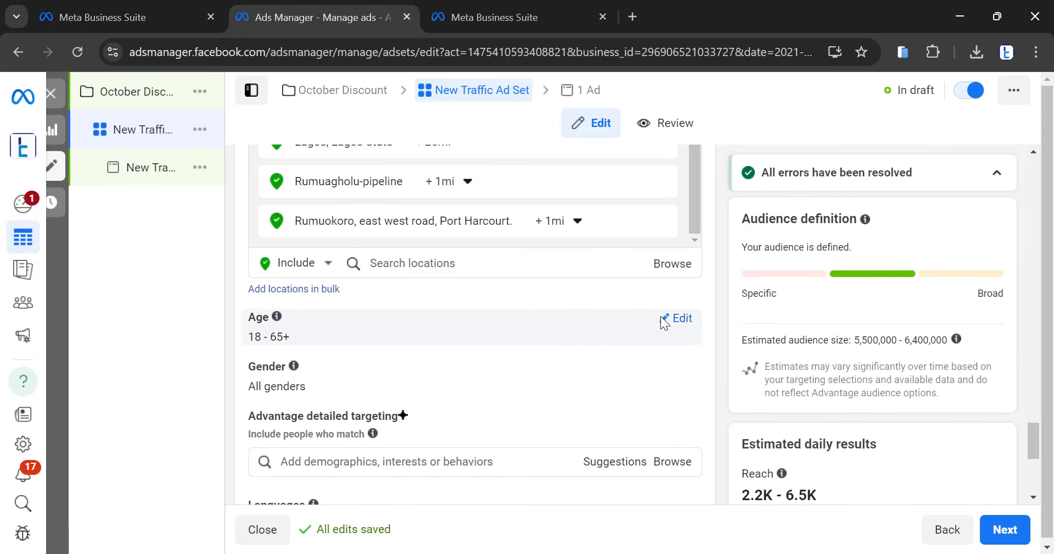
click(681, 318)
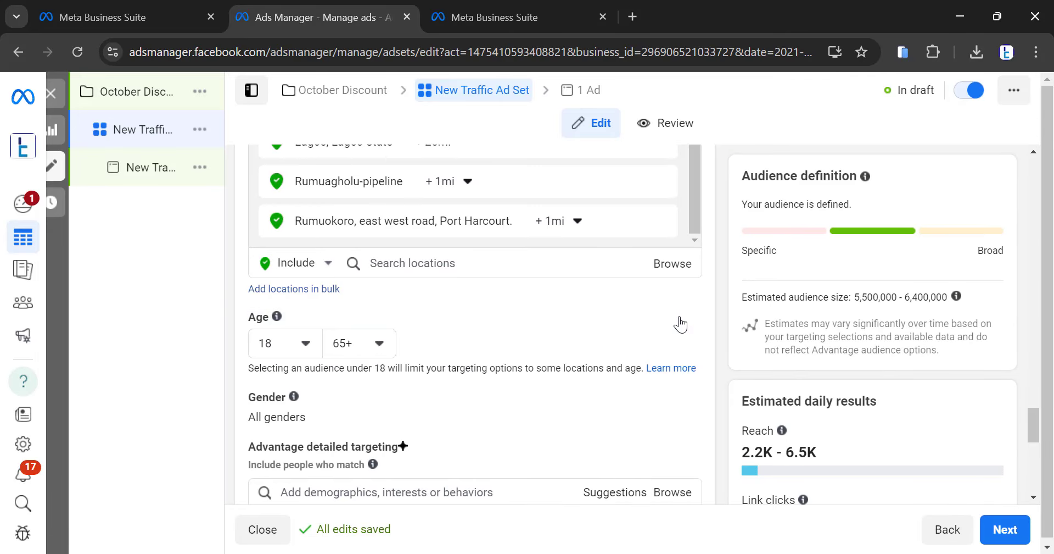
click(306, 343)
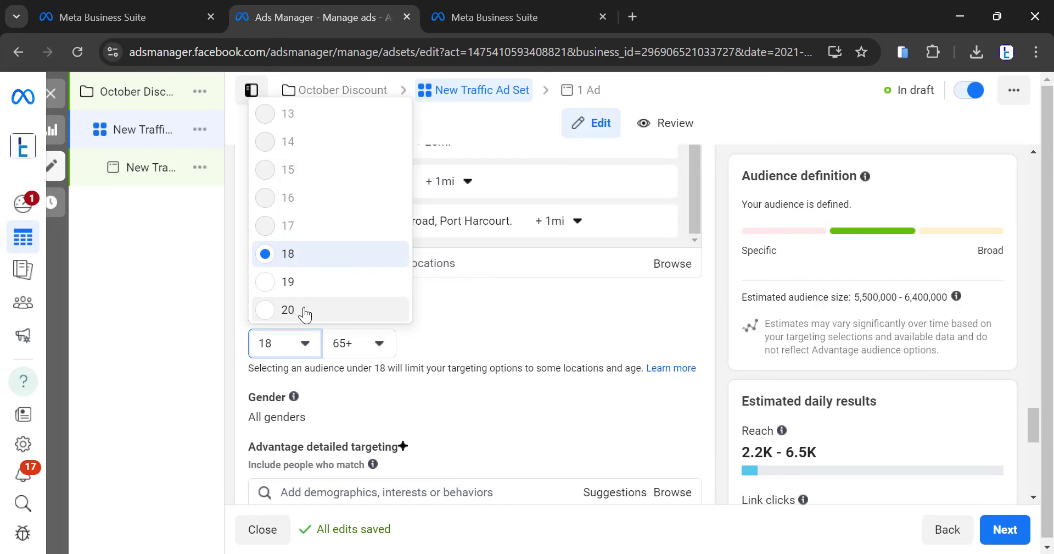
click(306, 313)
Search the detailed targeting options for "cars" and look through the suggested employers, fields of study and interests
scroll(409, 351, down, 4)
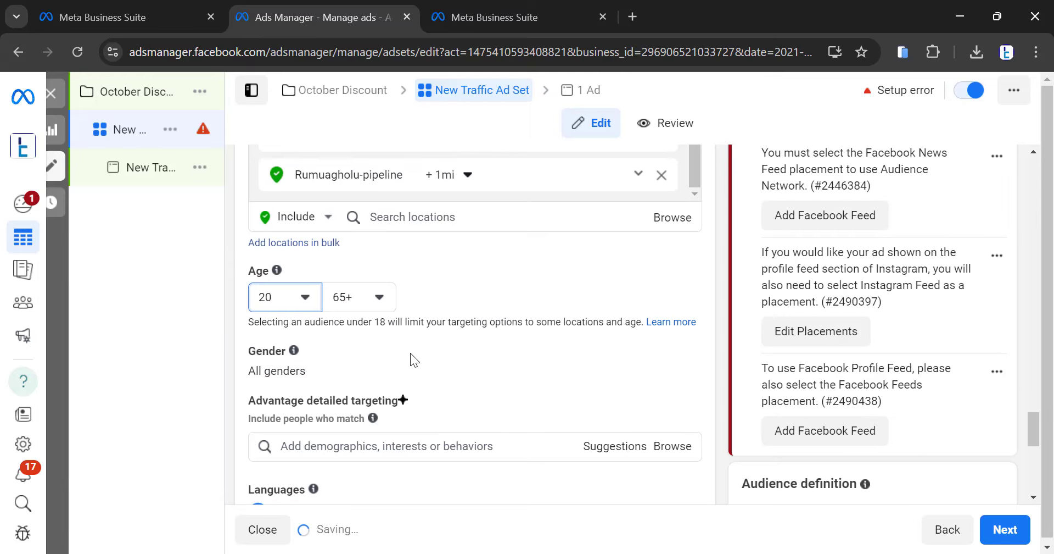
scroll(397, 341, down, 1)
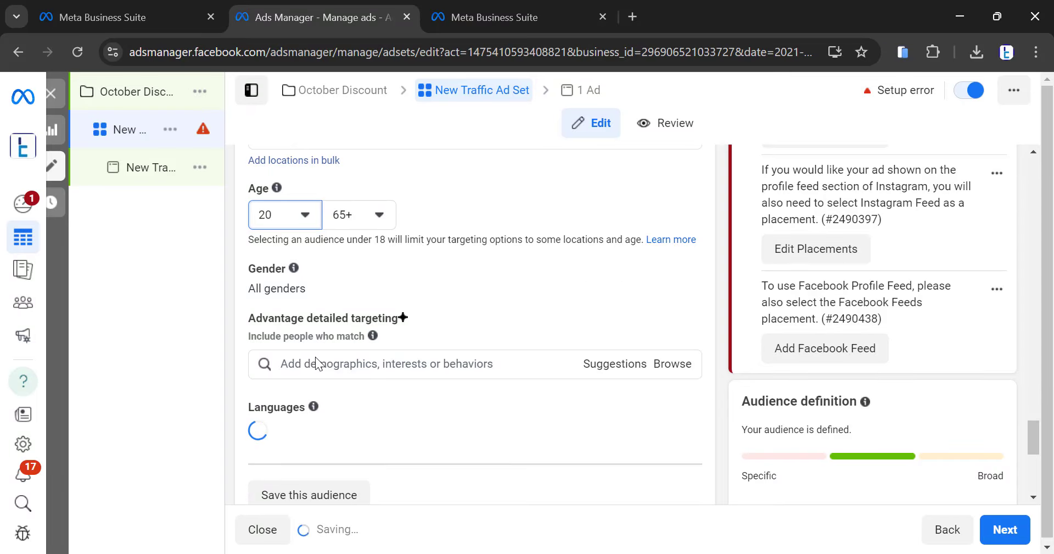
click(411, 366)
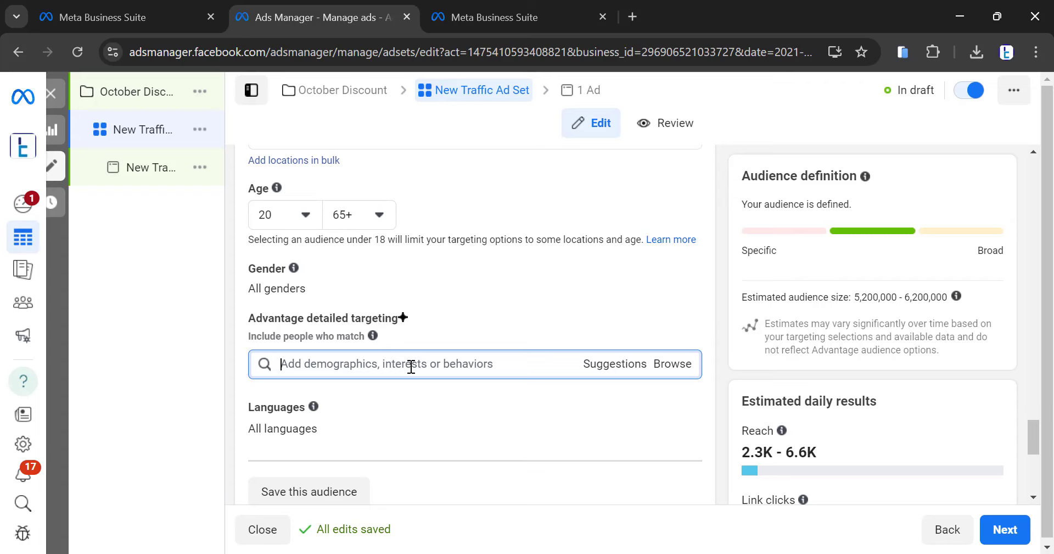
text(cars)
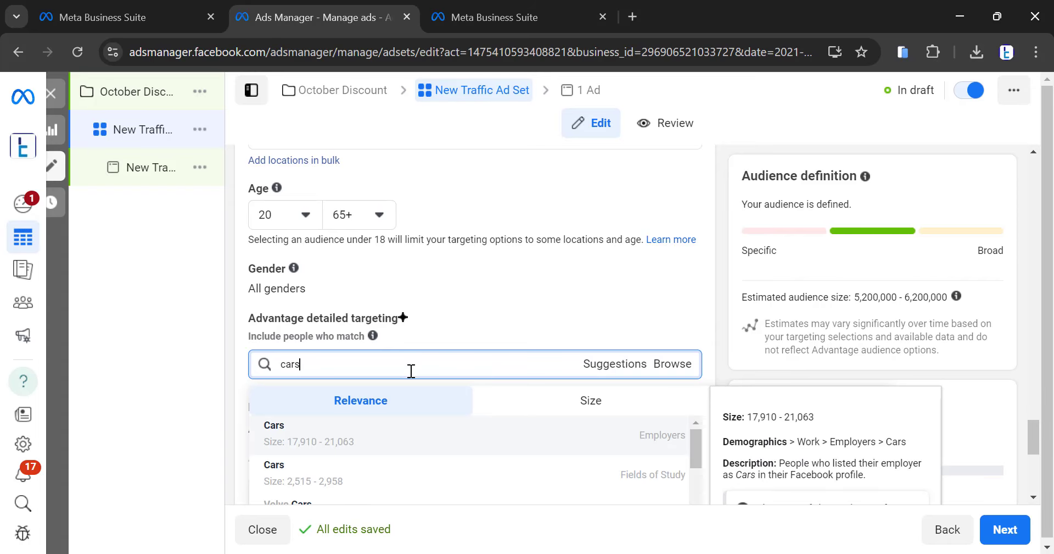
scroll(489, 428, down, 3)
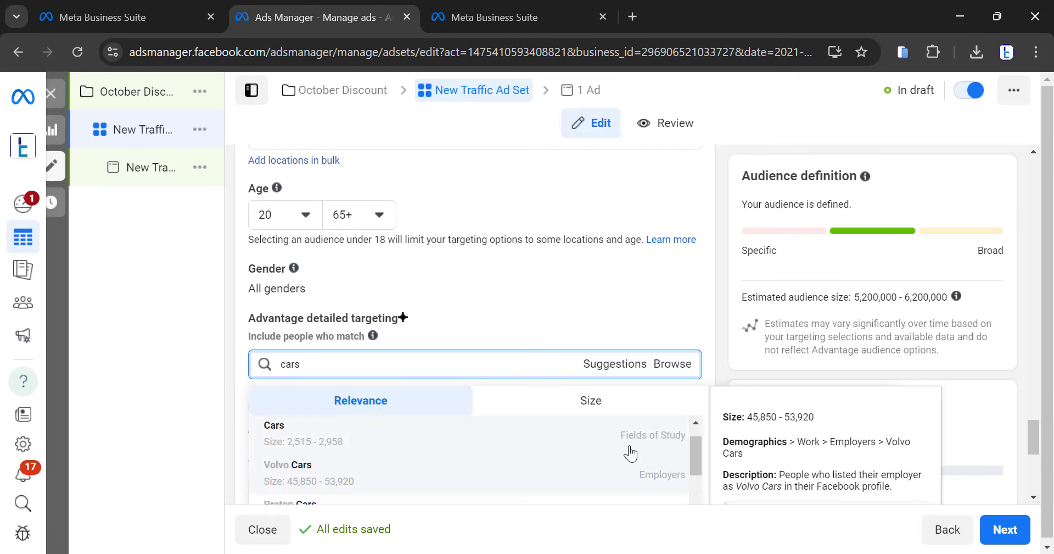
scroll(631, 461, down, 2)
scroll(631, 469, up, 1)
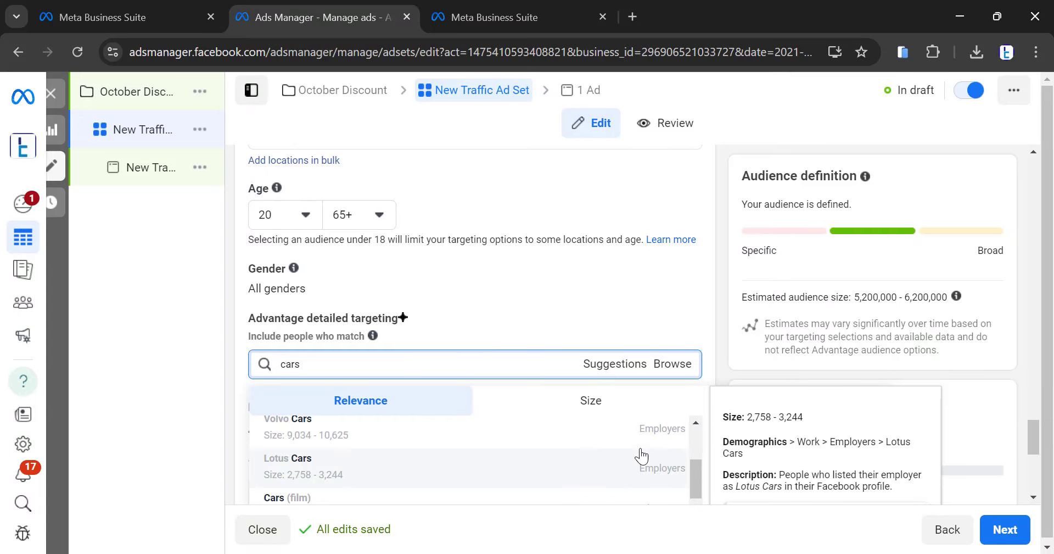
scroll(642, 455, up, 1)
scroll(641, 454, up, 3)
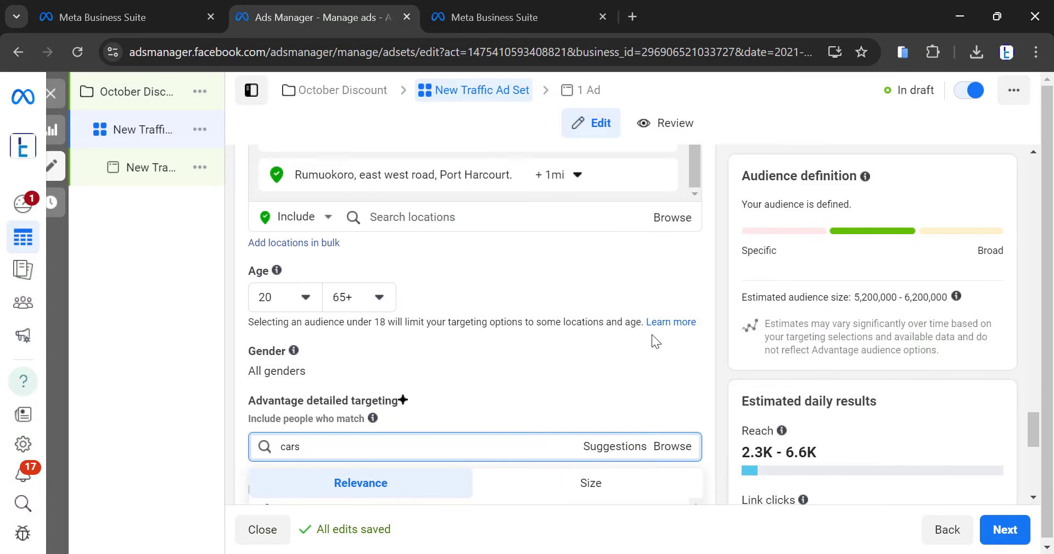
scroll(651, 334, down, 2)
scroll(641, 381, down, 3)
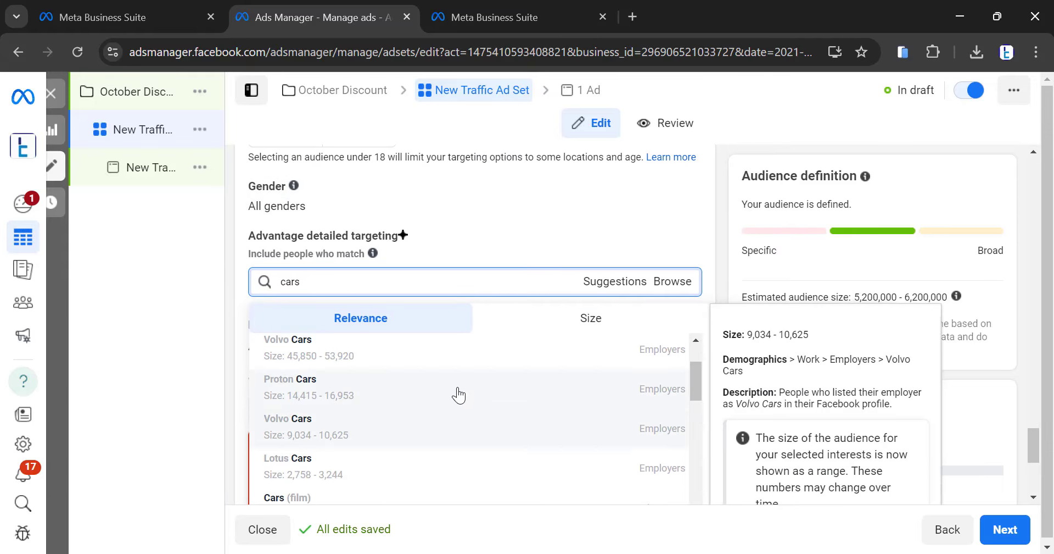
scroll(486, 399, up, 1)
scroll(579, 419, up, 4)
scroll(595, 417, down, 5)
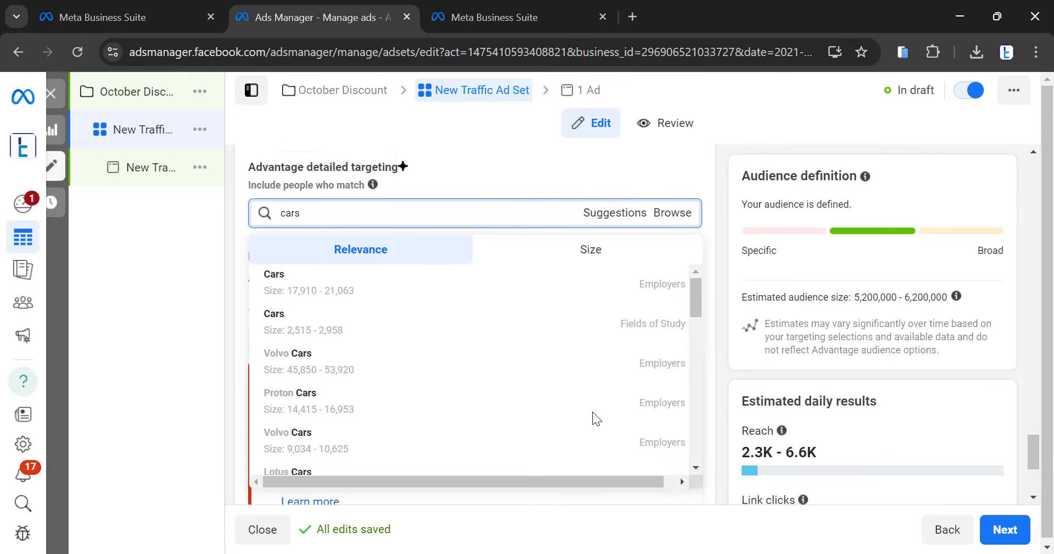
scroll(593, 419, down, 3)
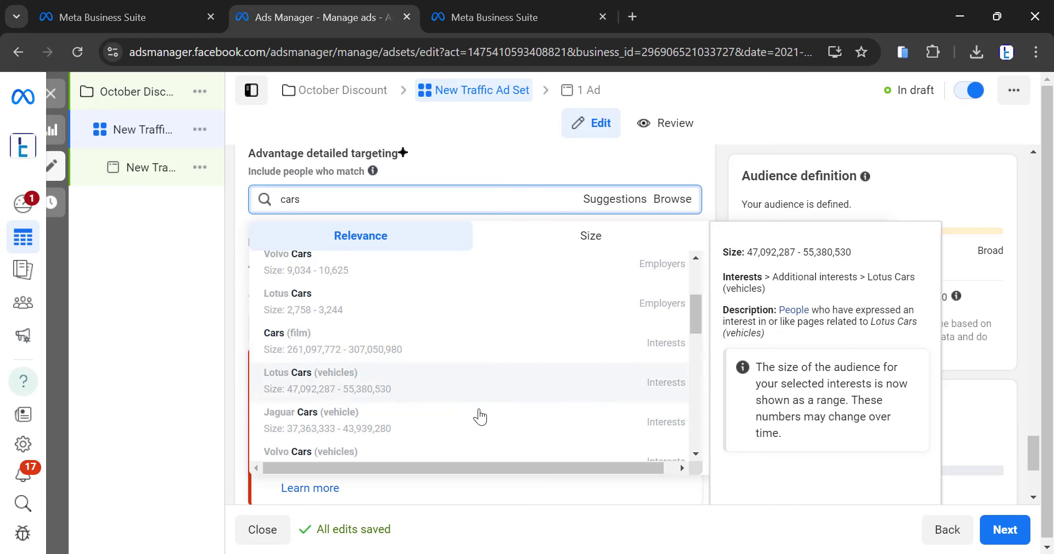
scroll(516, 417, down, 2)
scroll(436, 405, up, 2)
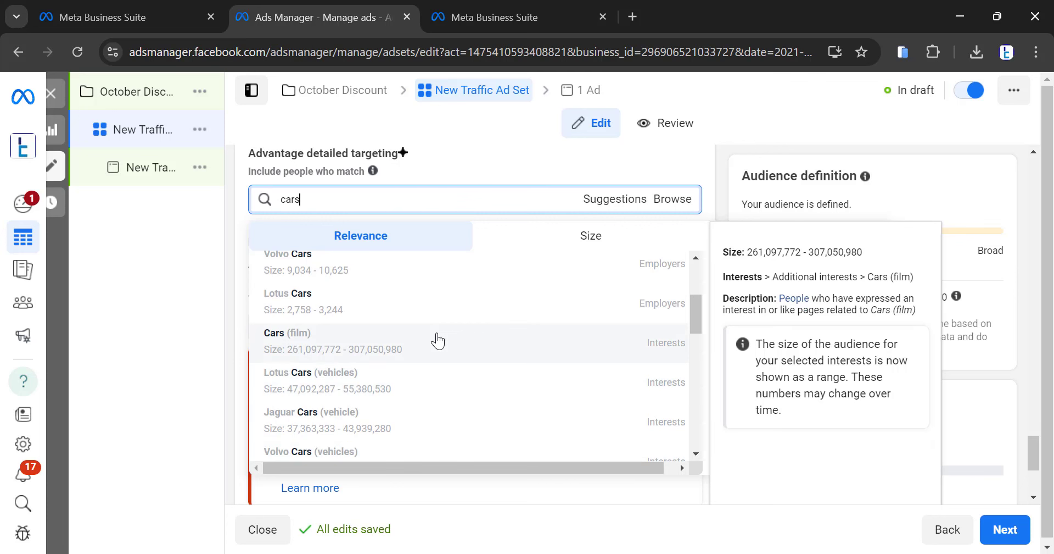
scroll(437, 338, up, 1)
scroll(438, 340, up, 3)
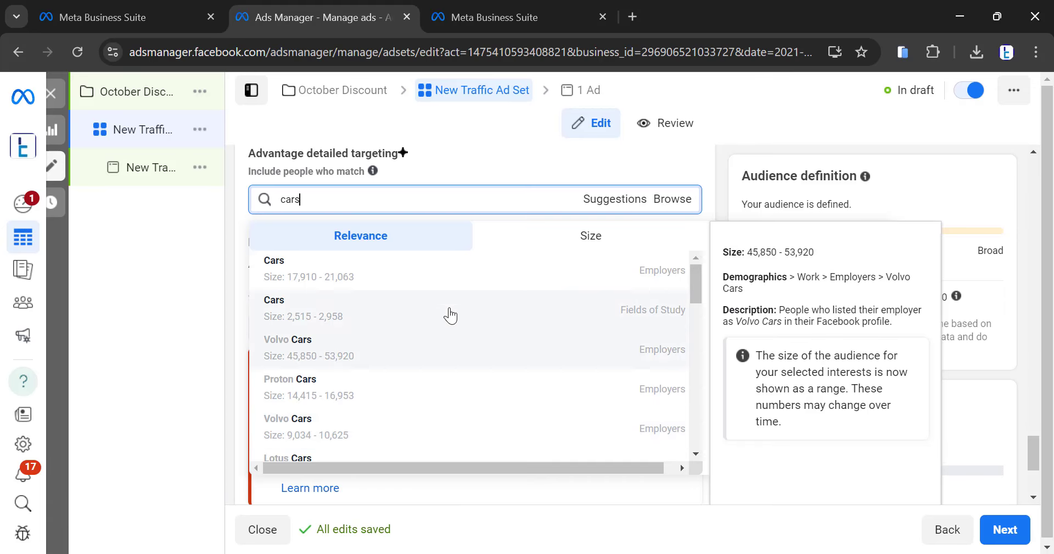
scroll(548, 329, down, 8)
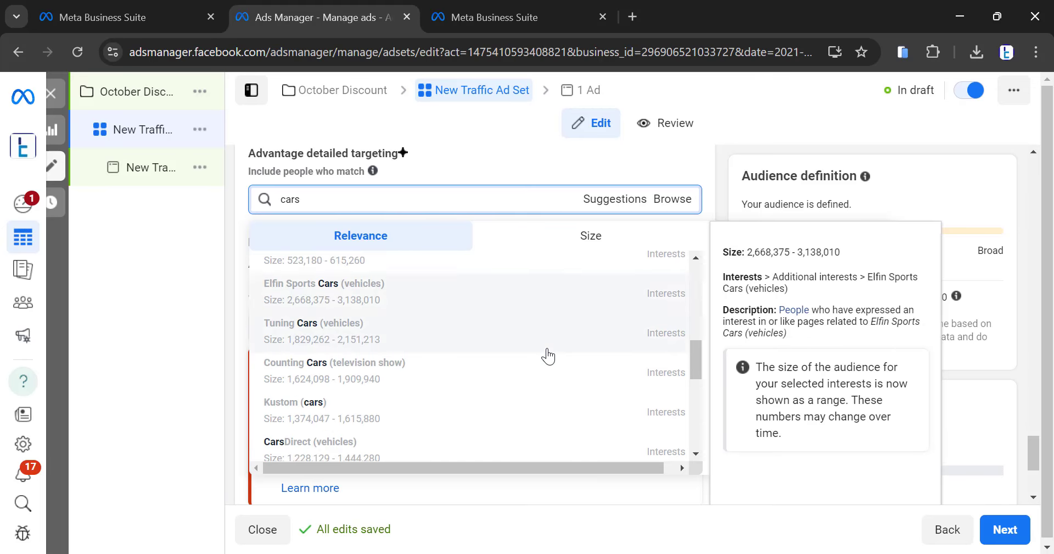
scroll(547, 355, down, 3)
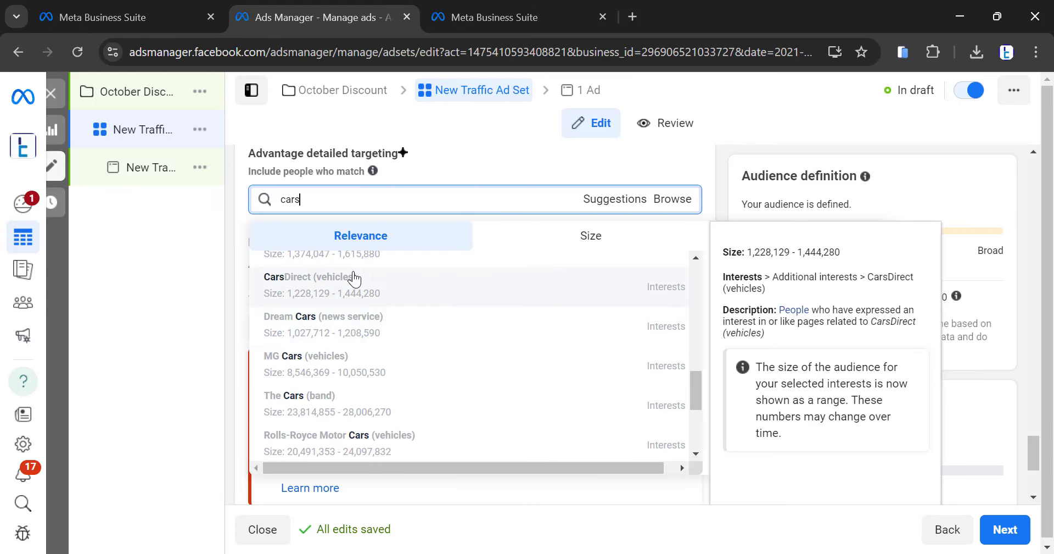
scroll(409, 322, down, 3)
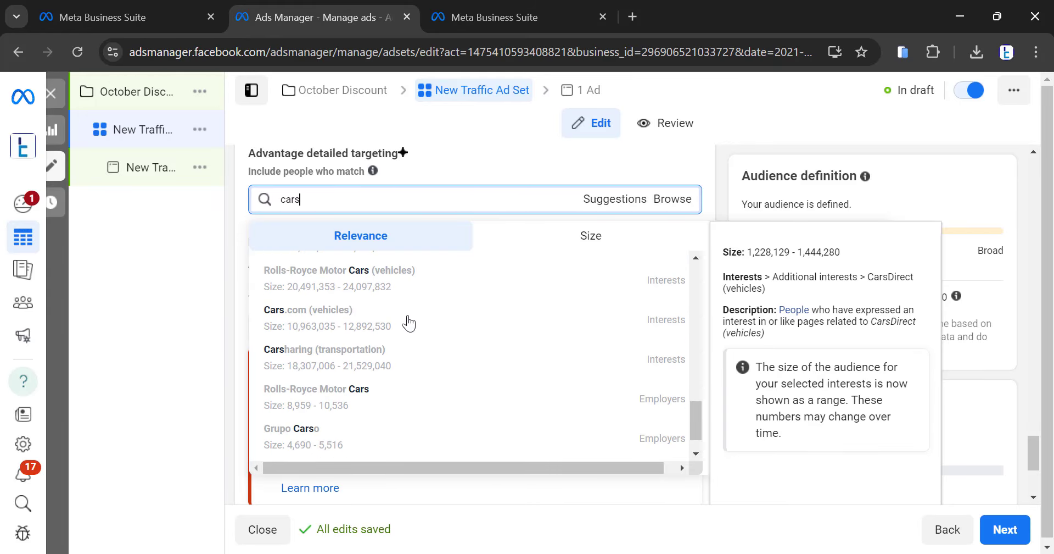
Replace the detailed targeting search with "computers" and add the interest Computers (computers & electronics)
double_click(331, 200)
key(BackSpace)
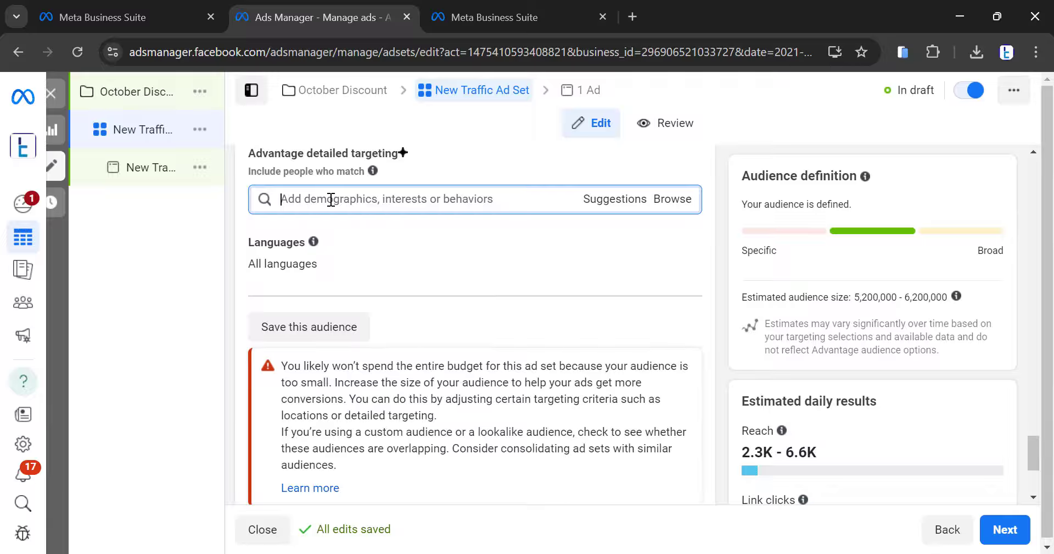
text(comp)
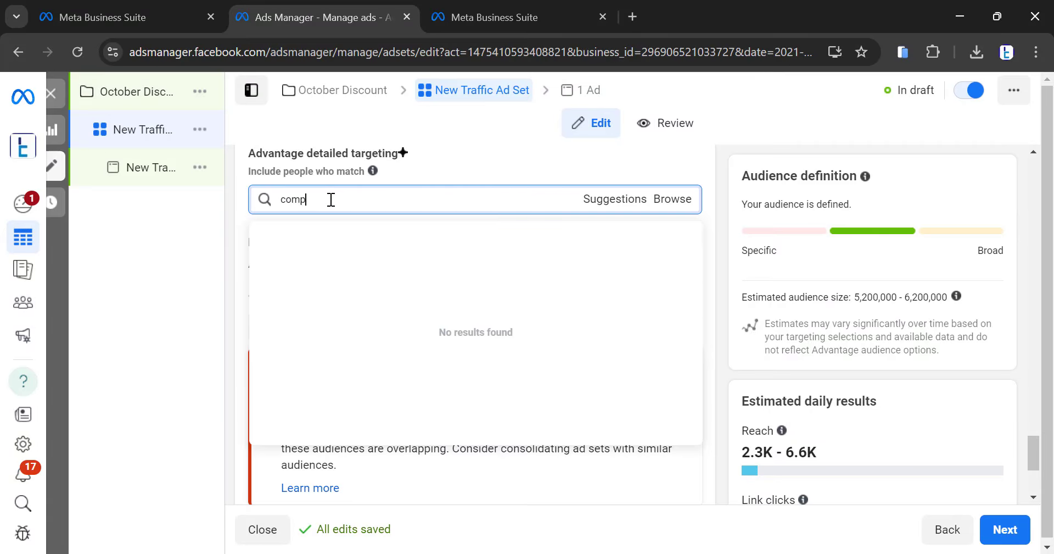
text(uters)
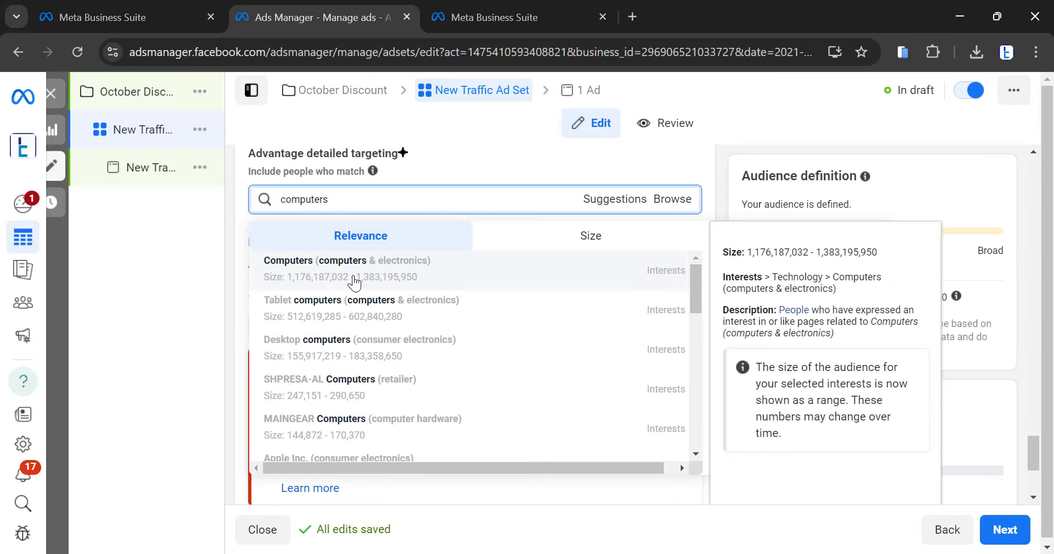
click(547, 264)
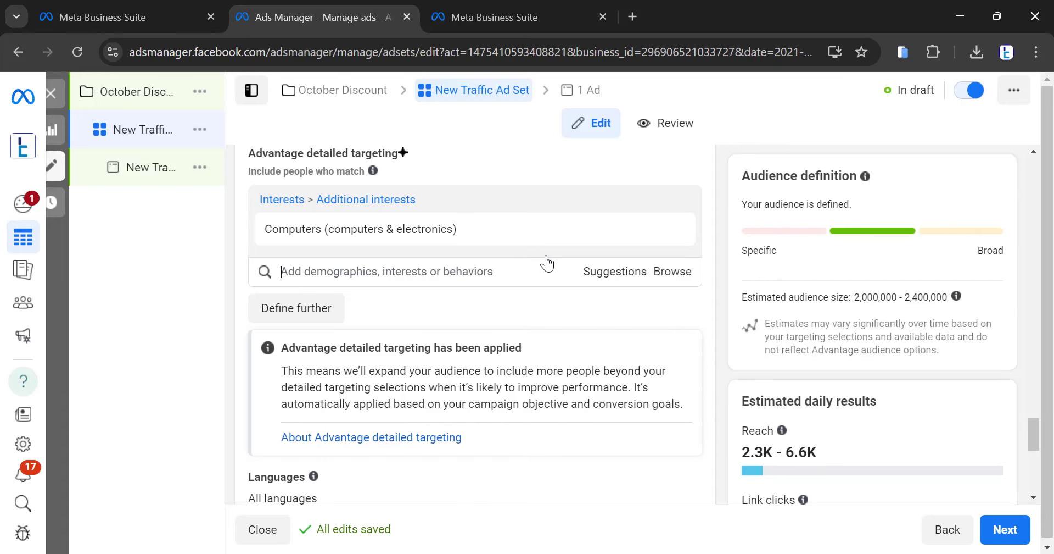
Switch the ad set's placements from Advantage+ placements to manual placements
scroll(477, 265, down, 5)
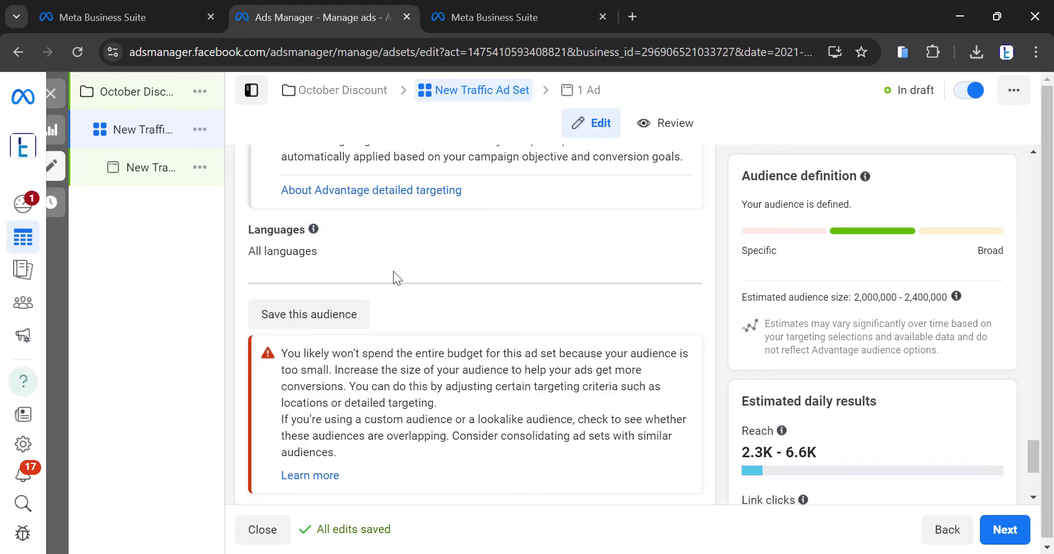
scroll(393, 274, down, 3)
scroll(386, 301, down, 1)
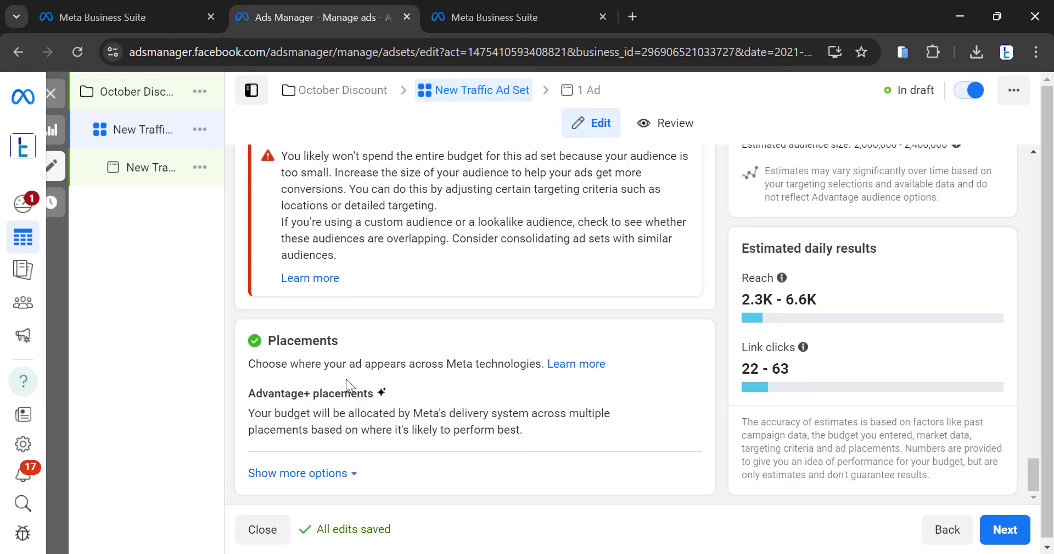
scroll(328, 354, down, 1)
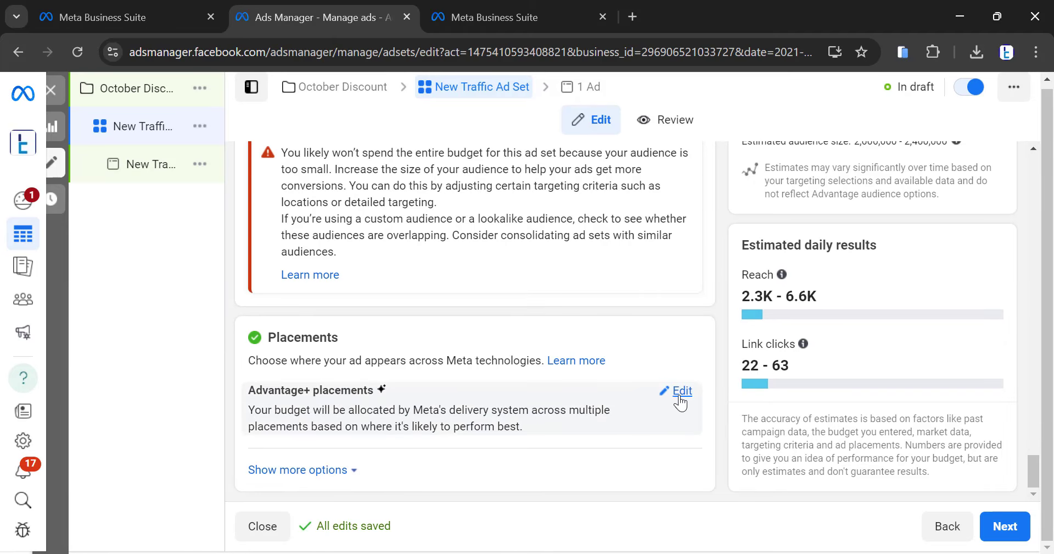
click(682, 391)
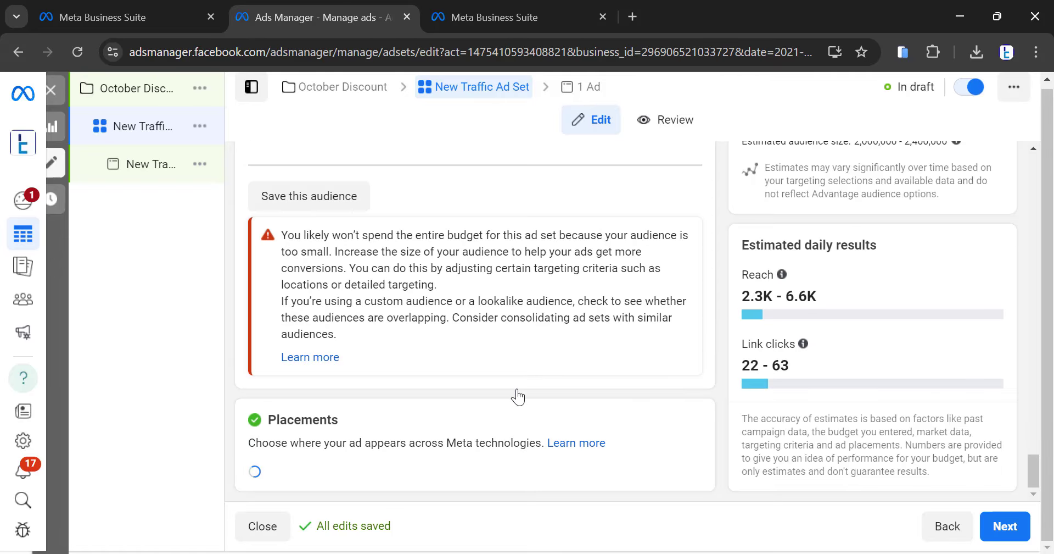
scroll(348, 452, down, 1)
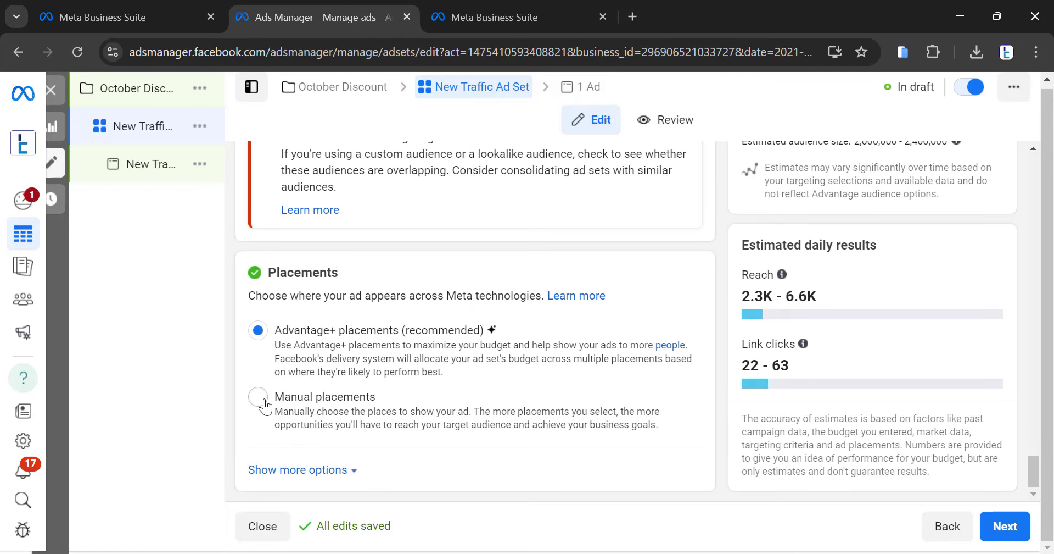
click(265, 405)
Review the manual placement settings, including the devices, platforms, asset customization and placement categories such as Feeds and Stories and Reels
scroll(413, 375, down, 2)
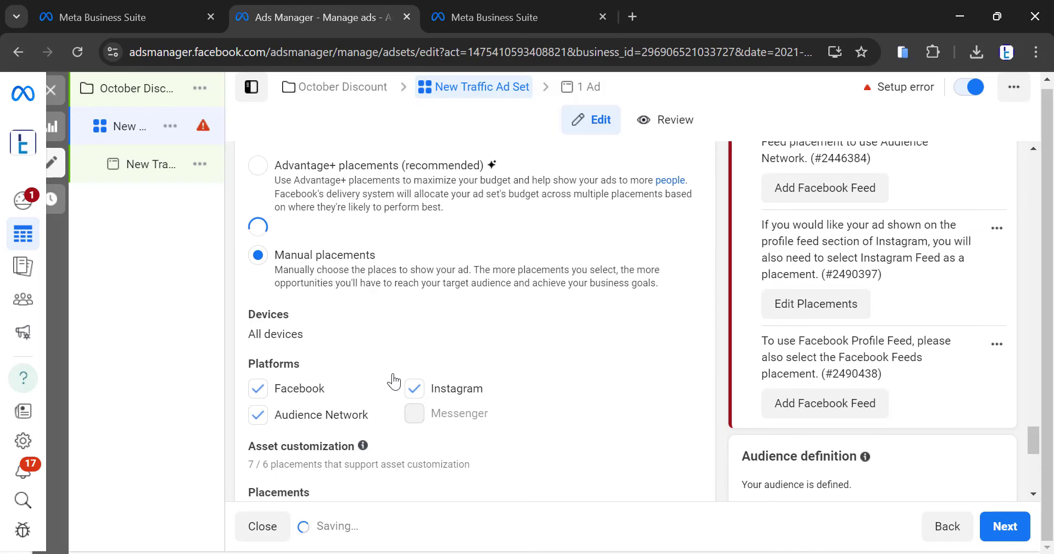
scroll(309, 401, down, 4)
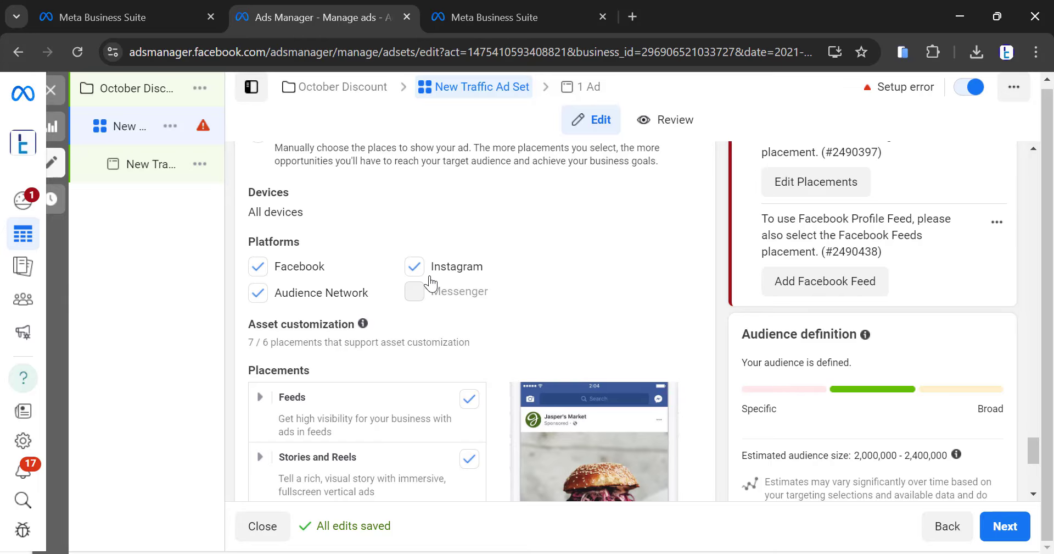
scroll(369, 302, up, 10)
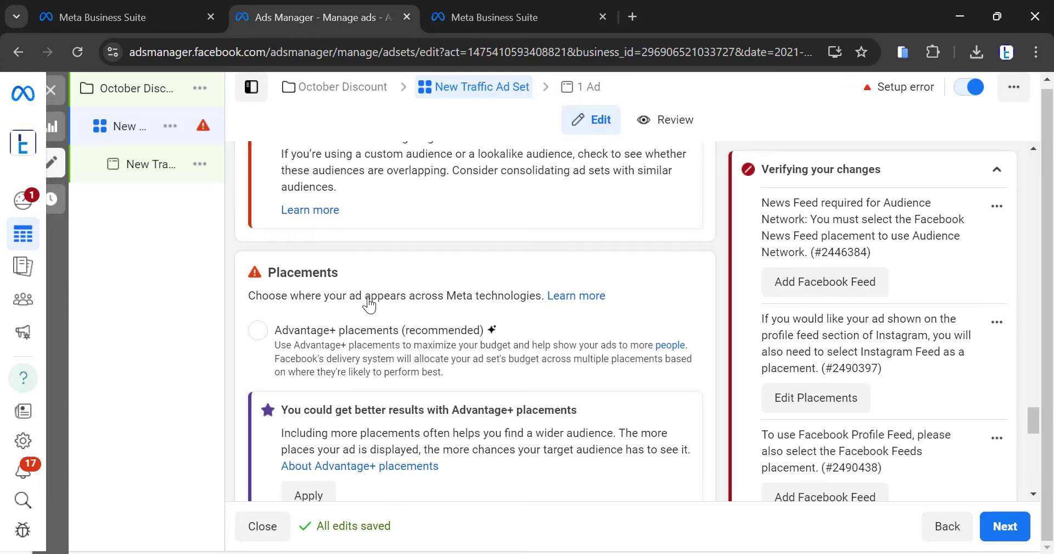
scroll(369, 302, up, 1)
scroll(388, 342, down, 8)
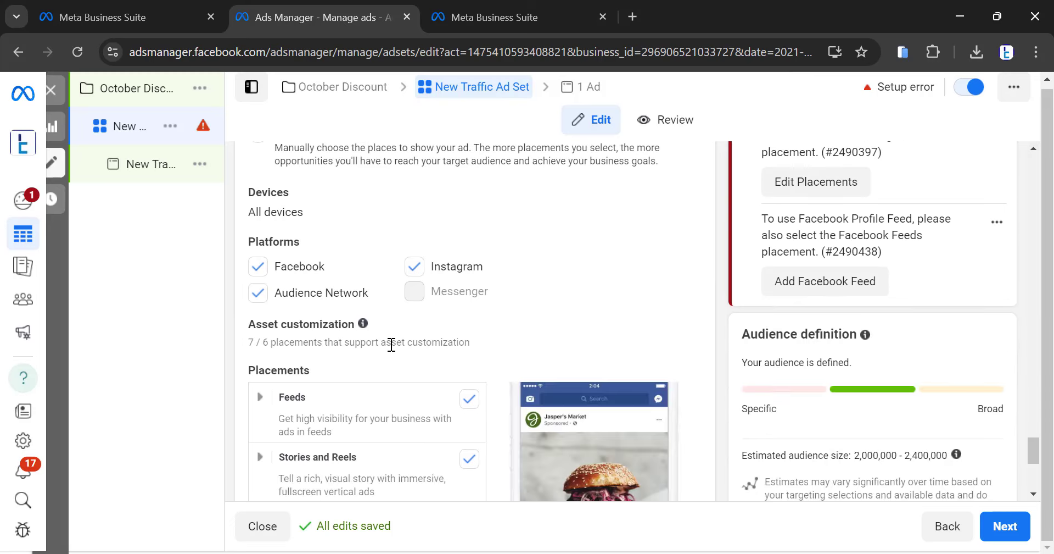
scroll(391, 344, down, 5)
scroll(418, 373, up, 11)
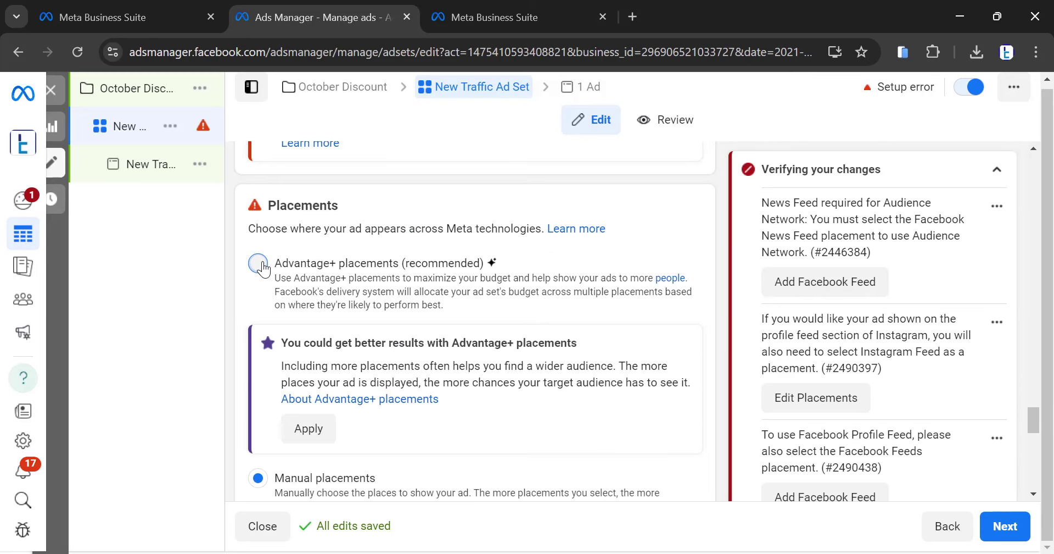
Switch the ad set's placements back to Advantage+ placements
click(285, 285)
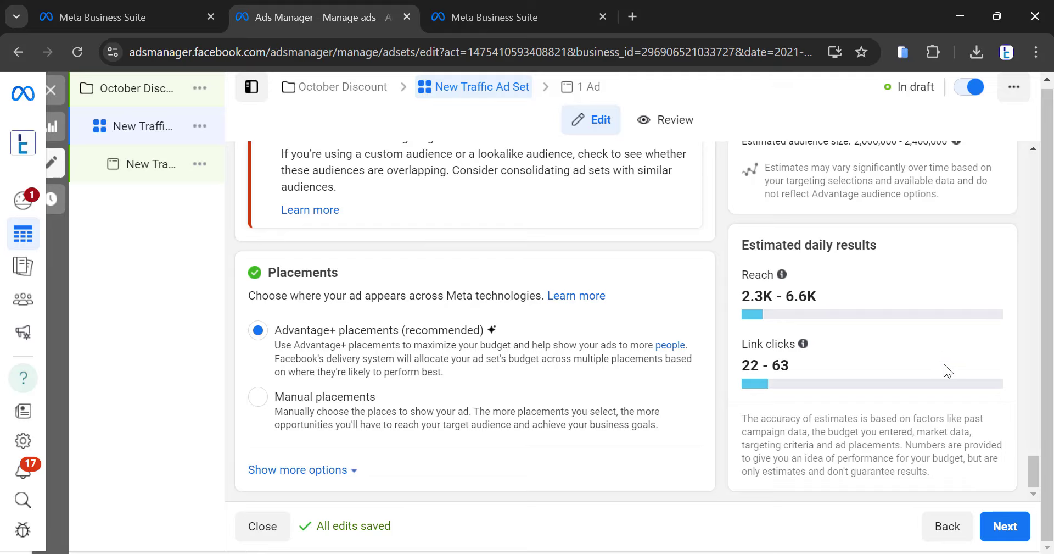
click(1000, 529)
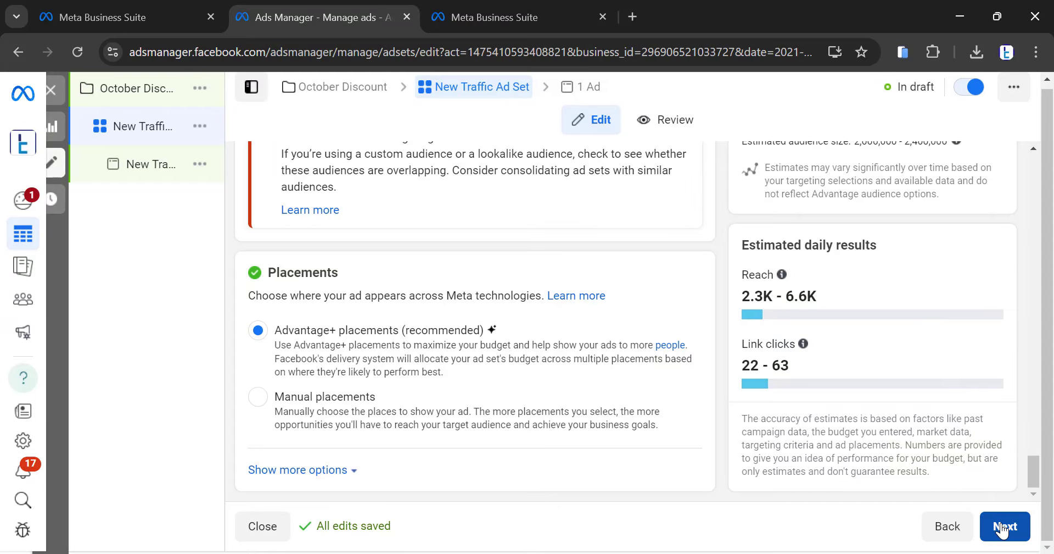
Review the ad set's audience definition, estimated audience size and estimated daily results for reach and link clicks
scroll(828, 380, up, 4)
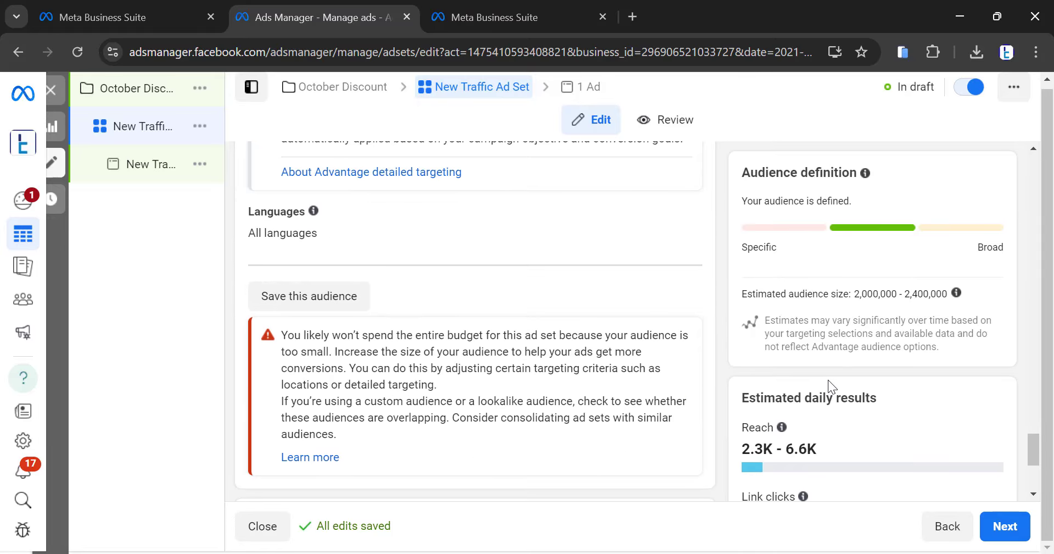
scroll(828, 380, up, 8)
scroll(829, 283, down, 4)
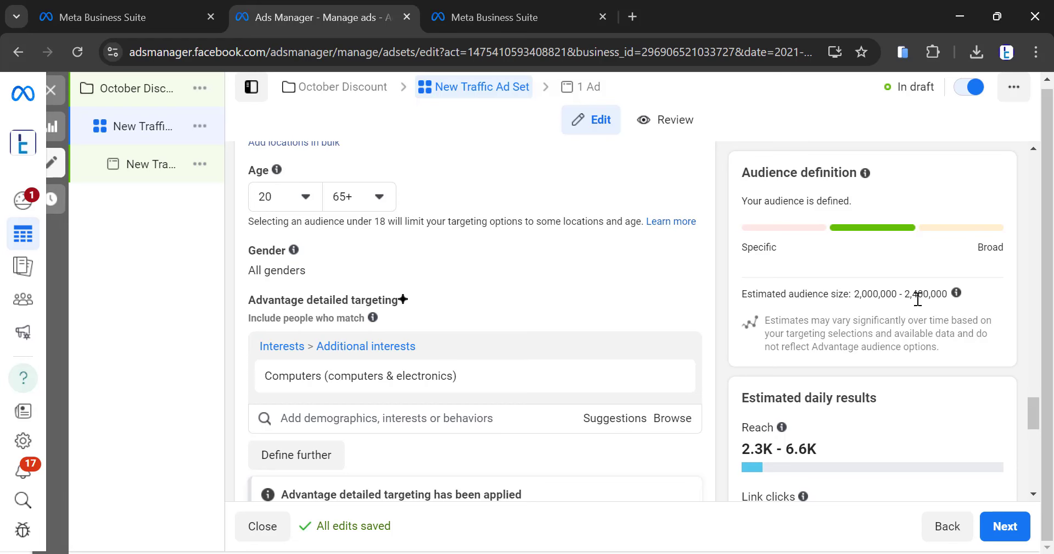
scroll(845, 347, down, 1)
scroll(807, 384, down, 6)
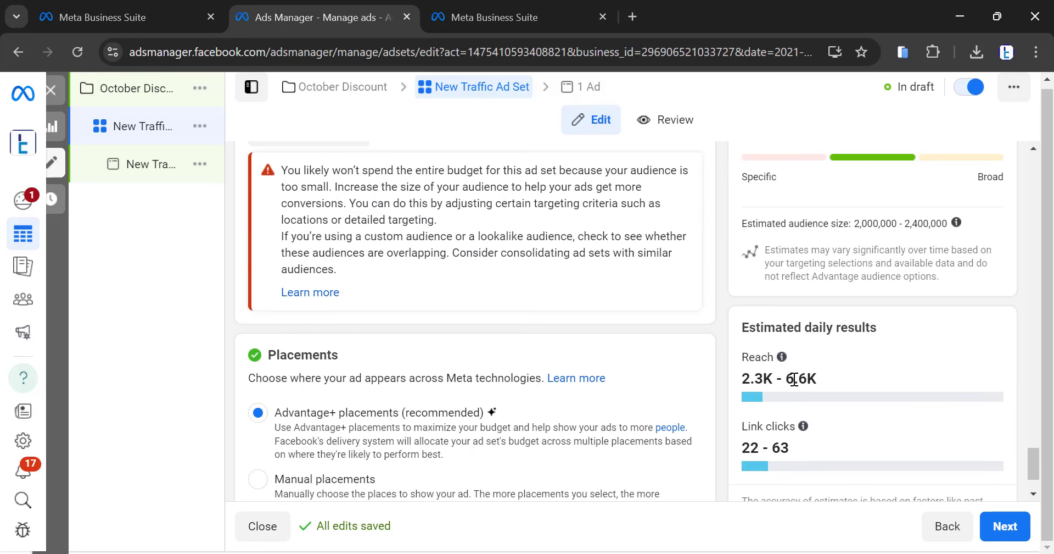
scroll(806, 379, down, 1)
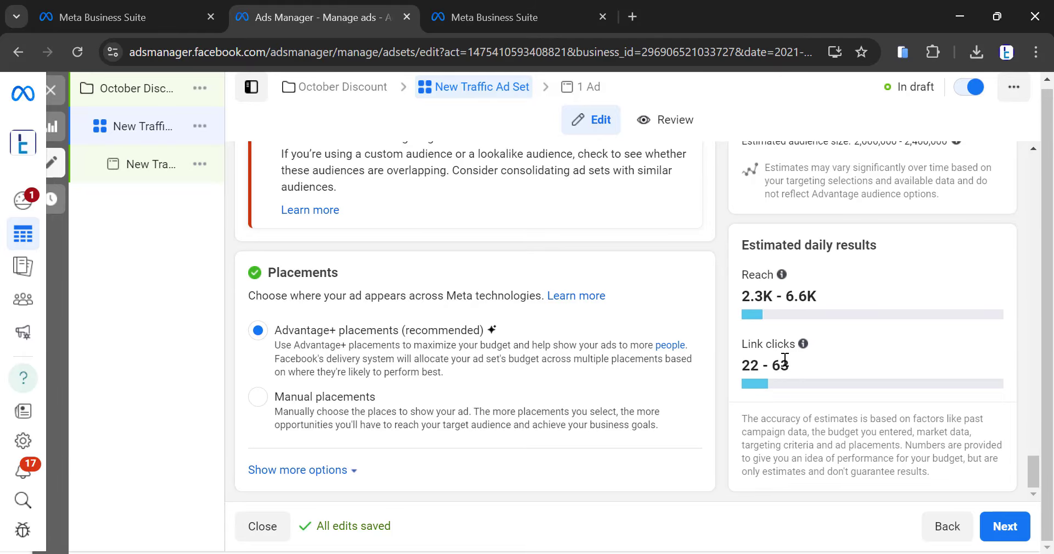
scroll(791, 356, up, 3)
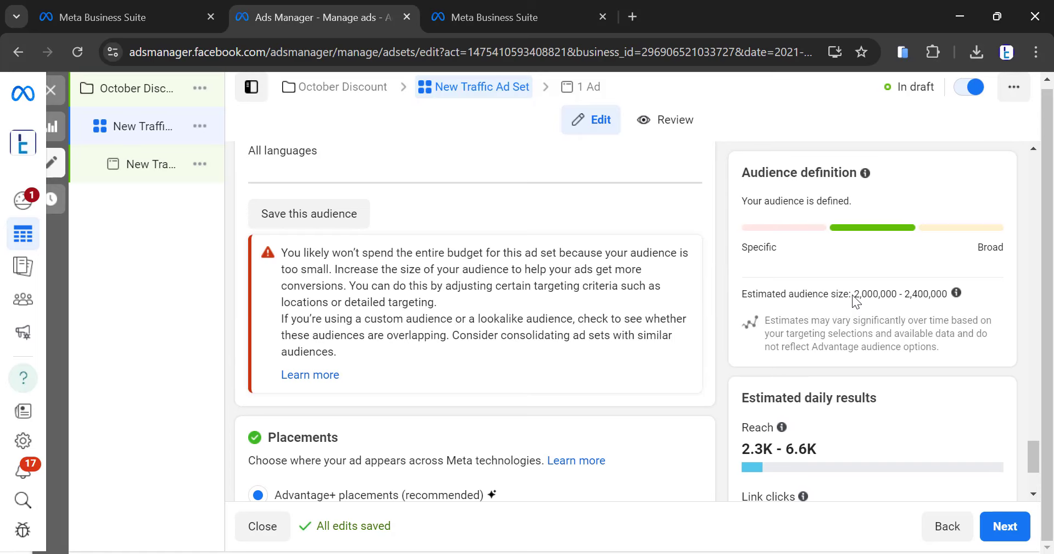
drag(854, 295, 959, 298)
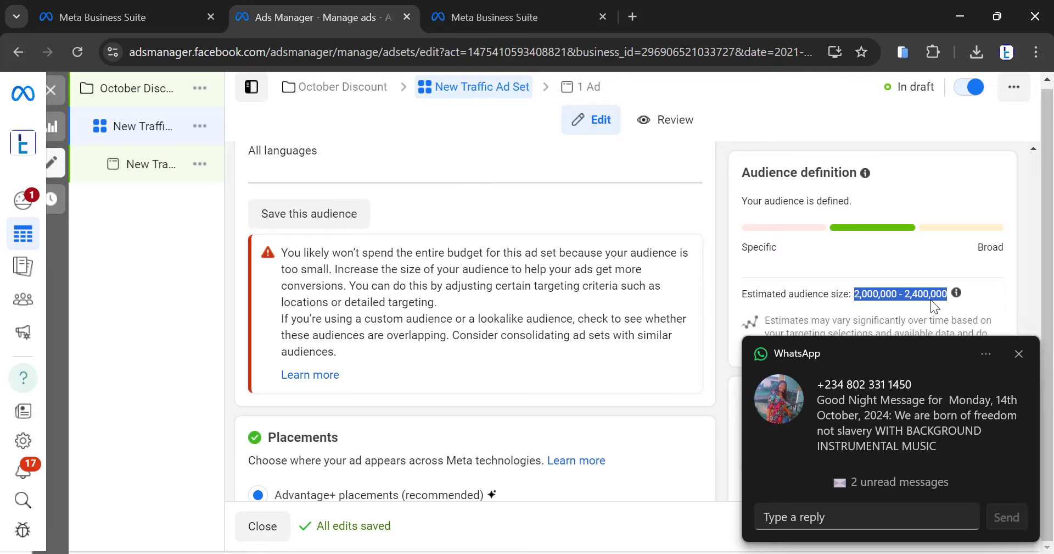
click(1016, 354)
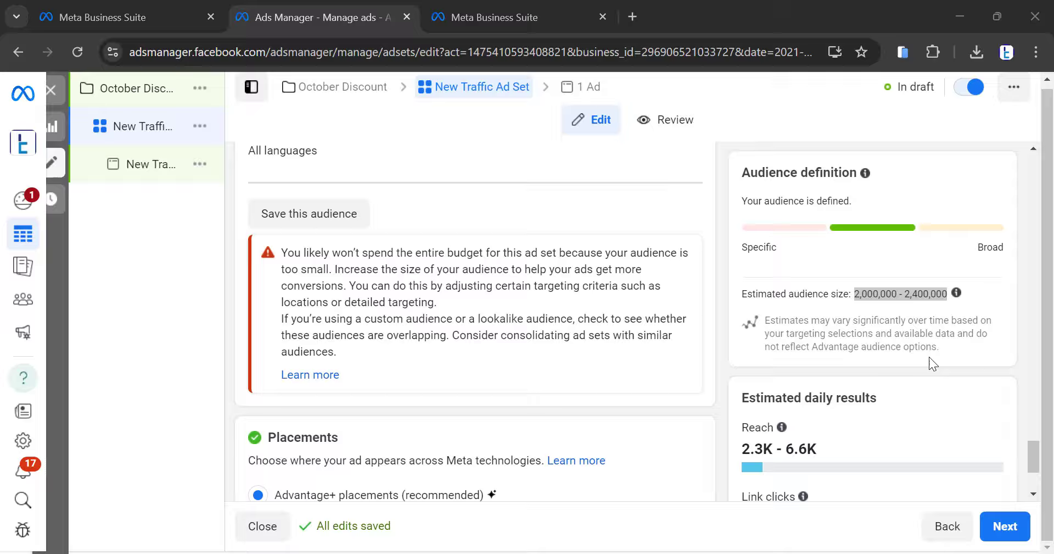
click(881, 301)
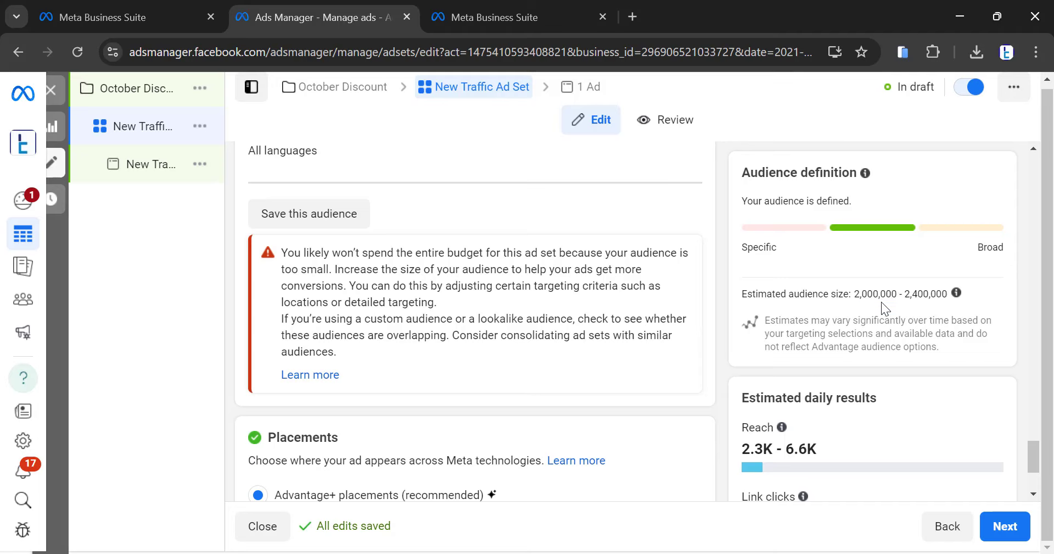
Continue to the ad level and review its identity, ad setup, format, ad creative, message template and tracking settings
click(998, 525)
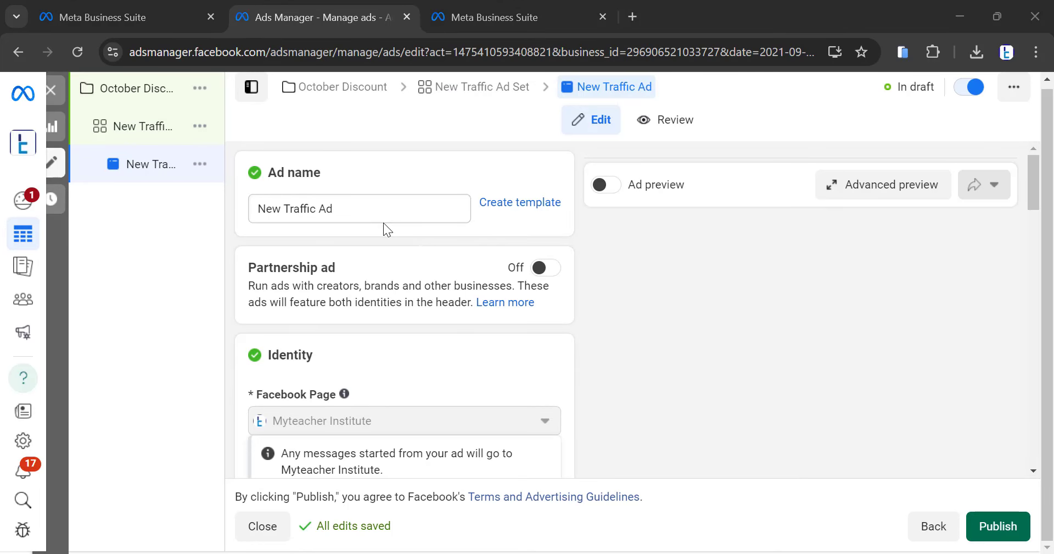
scroll(385, 230, down, 5)
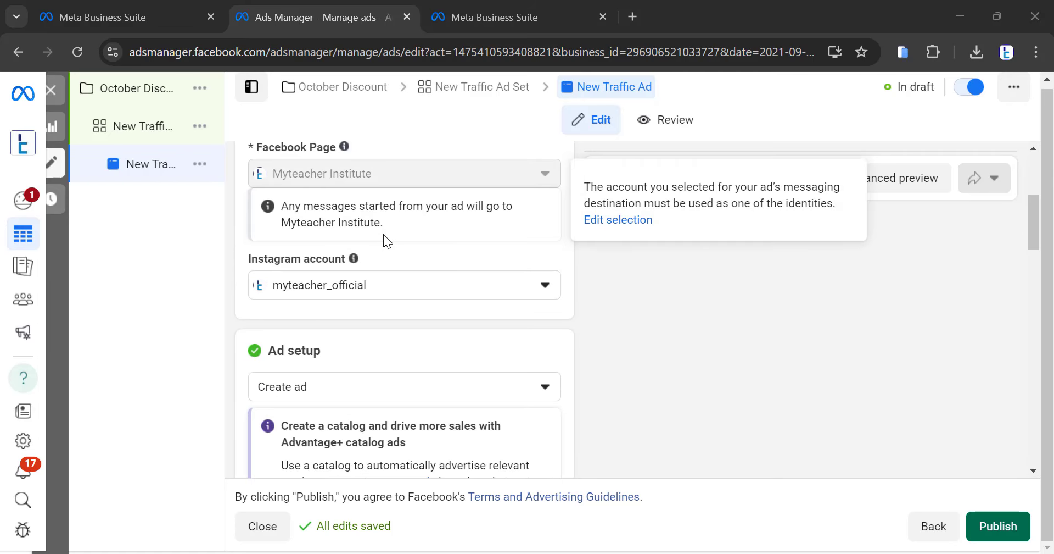
scroll(383, 234, down, 3)
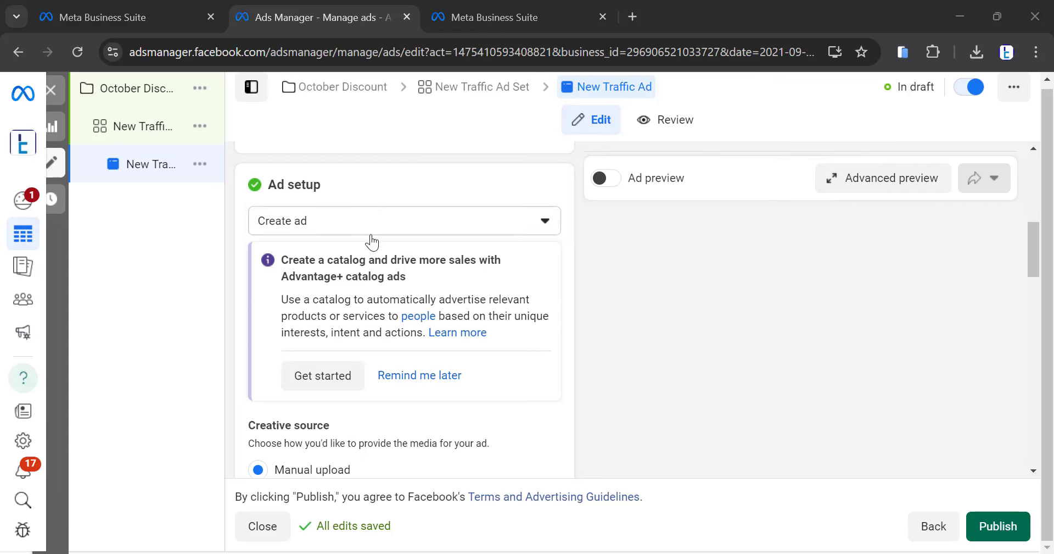
scroll(371, 241, down, 3)
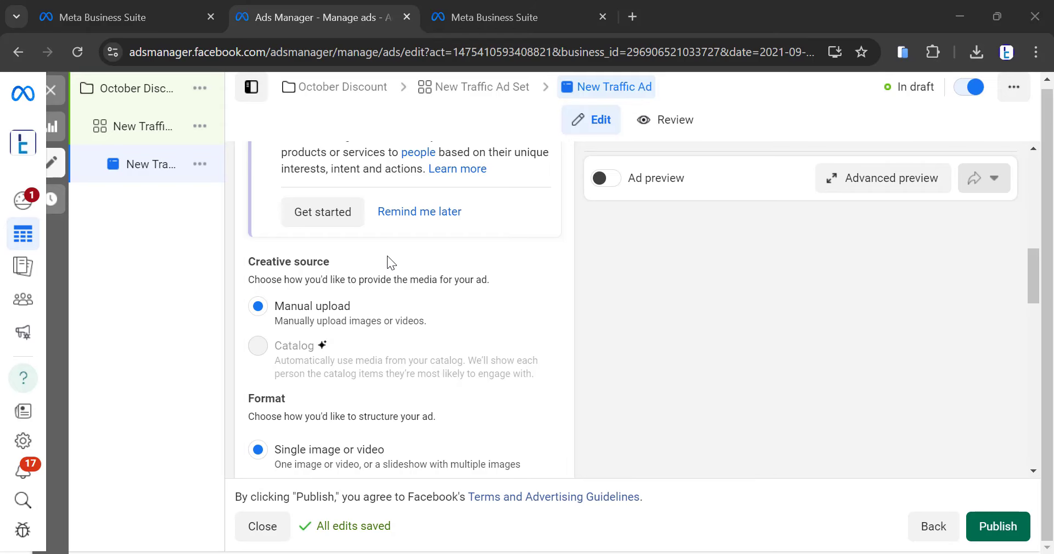
scroll(373, 256, down, 3)
scroll(306, 205, up, 2)
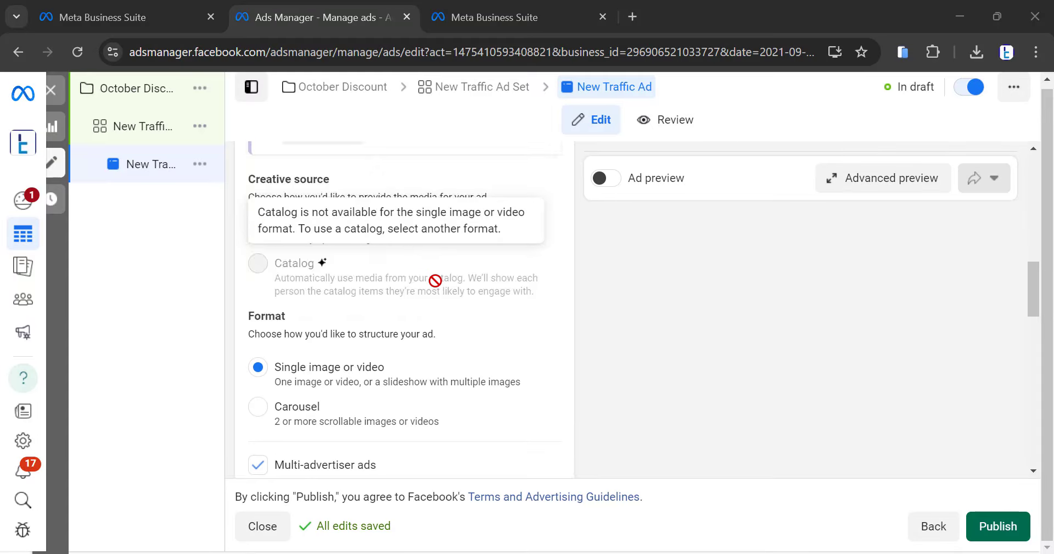
scroll(384, 280, down, 3)
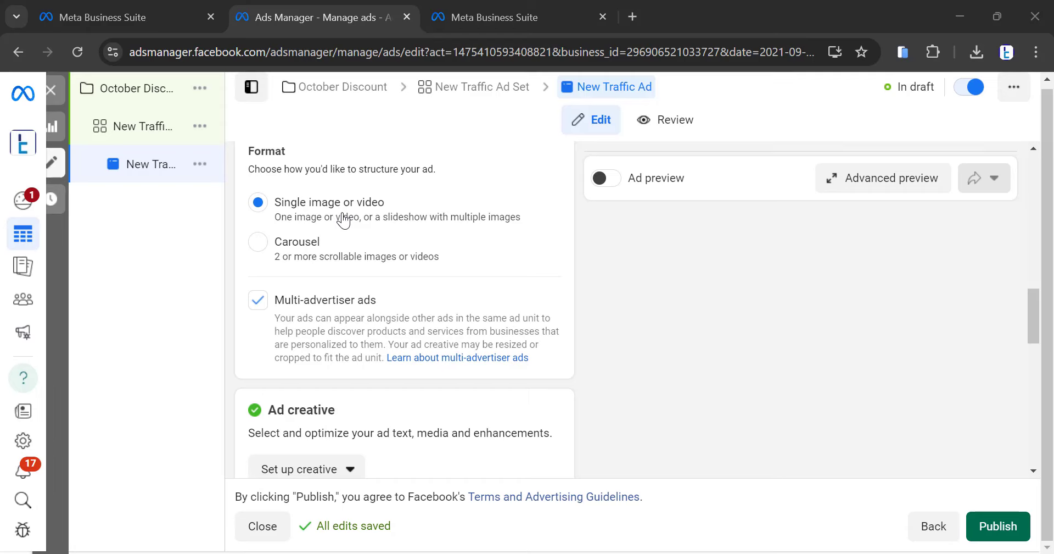
scroll(346, 247, down, 3)
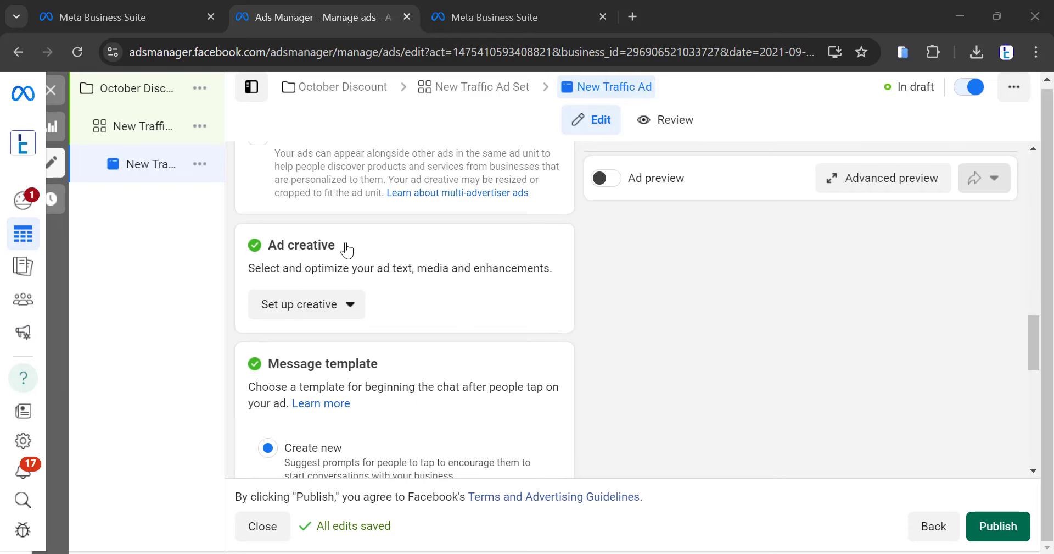
scroll(346, 249, down, 2)
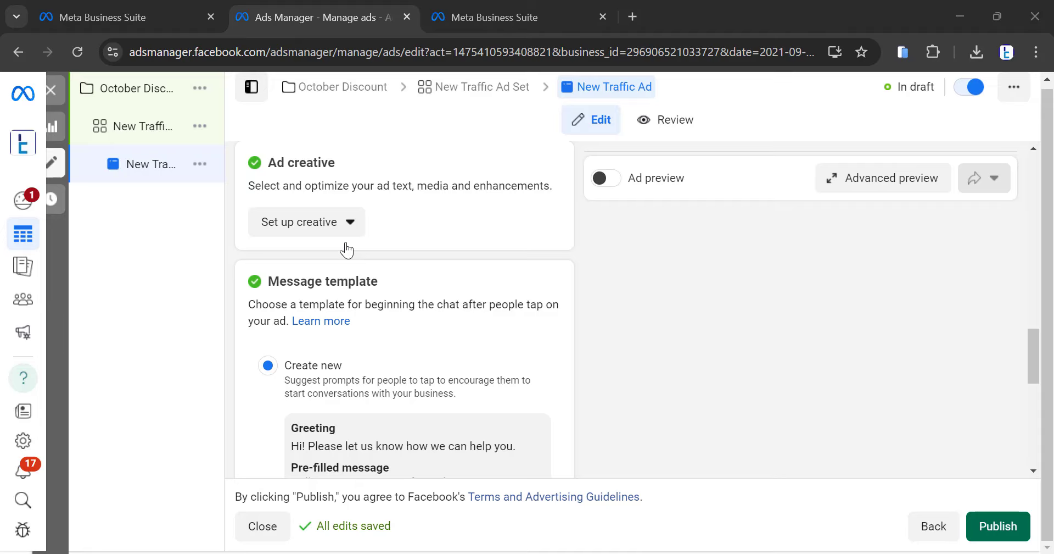
scroll(346, 250, down, 2)
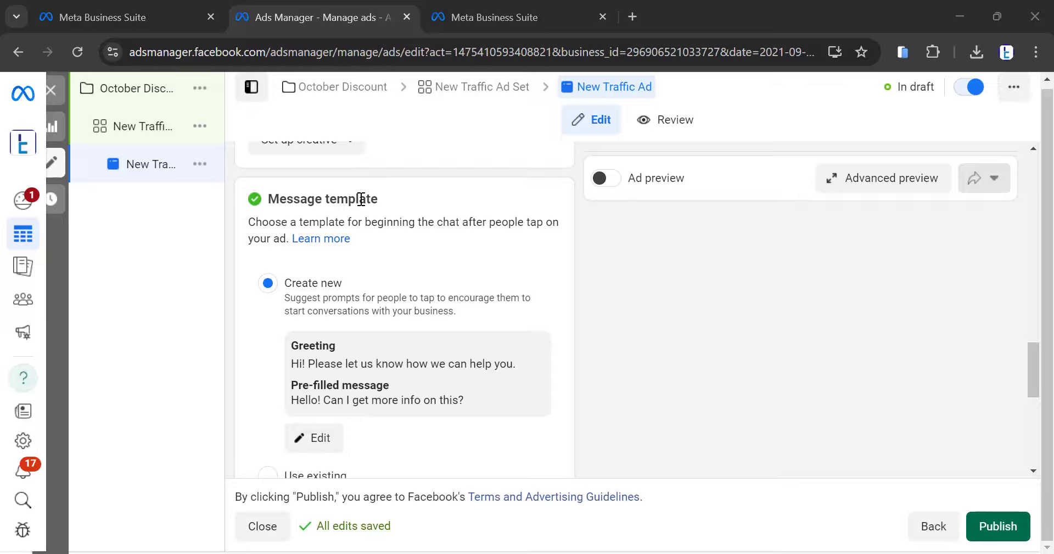
scroll(352, 236, down, 2)
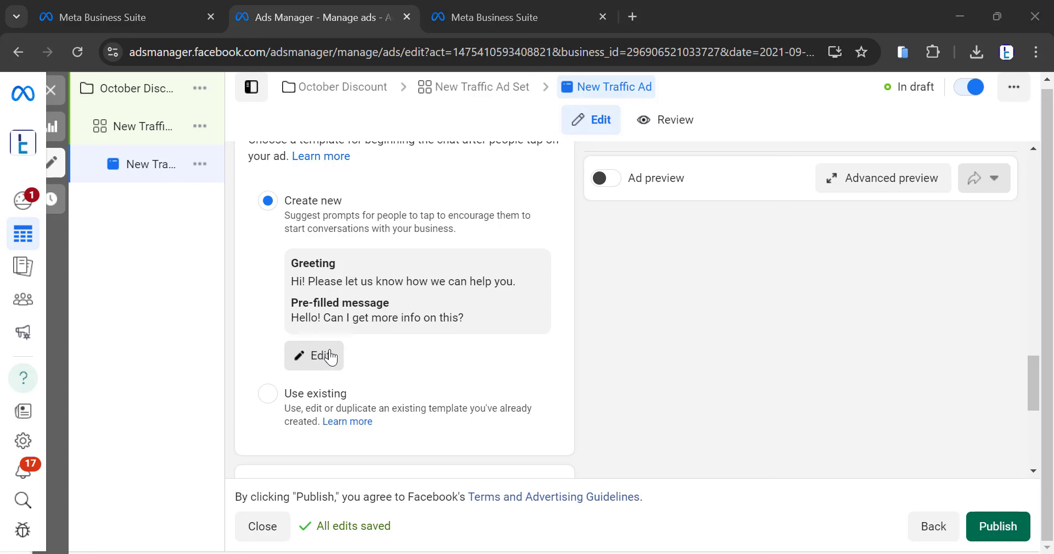
scroll(331, 352, down, 2)
scroll(333, 350, down, 4)
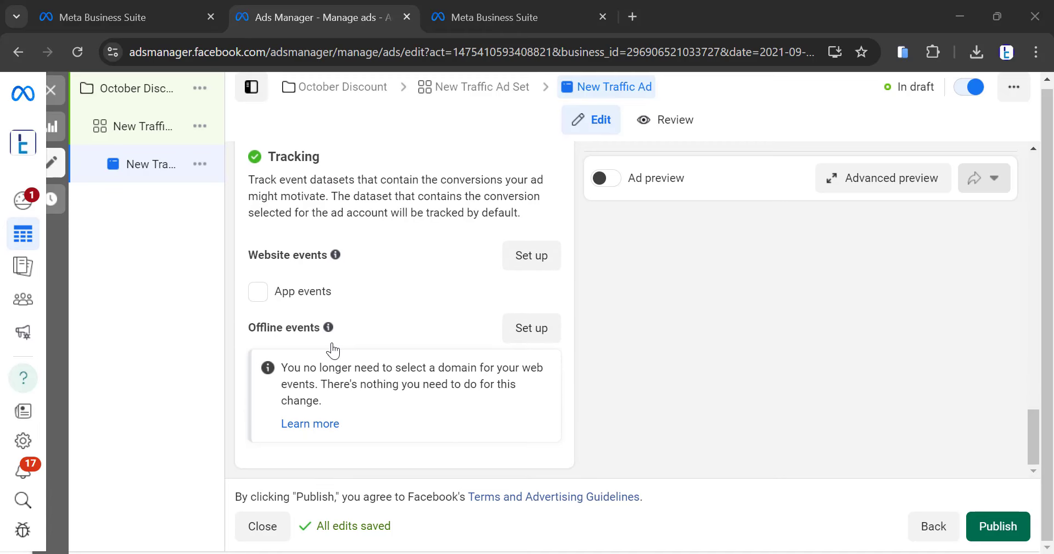
scroll(332, 343, up, 14)
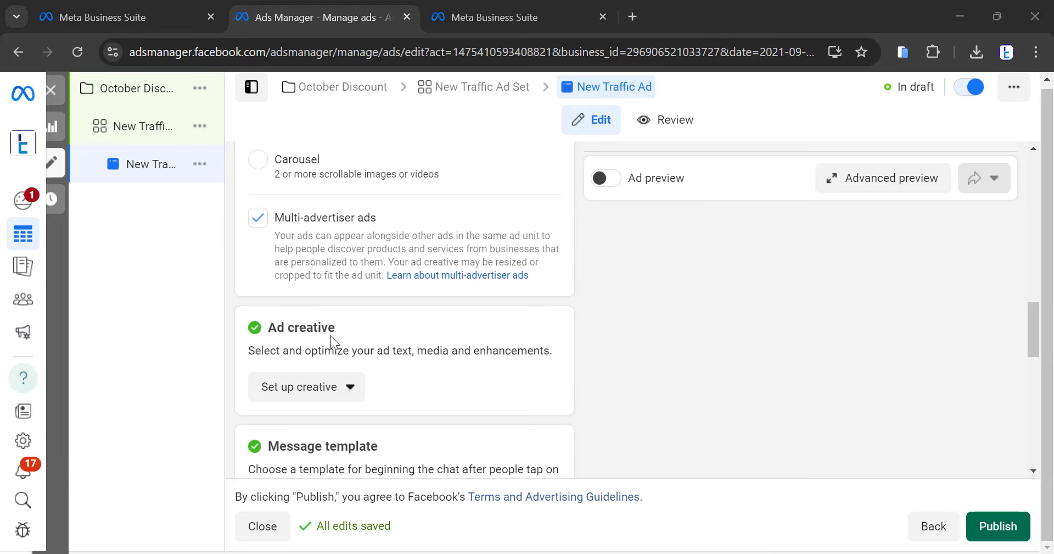
Check the creative types offered for the ad and look over the neighbouring message template and tracking sections
click(328, 389)
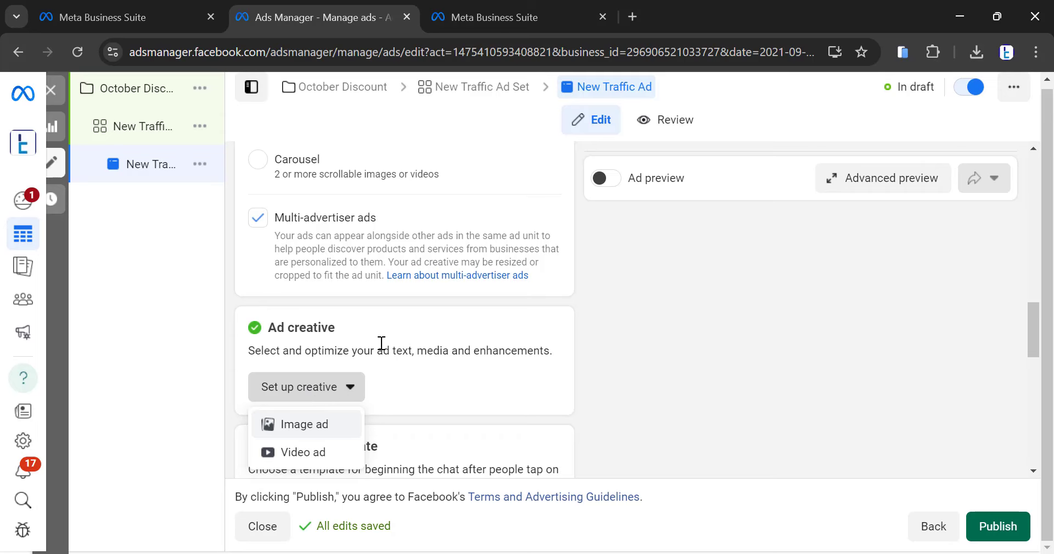
scroll(380, 342, down, 1)
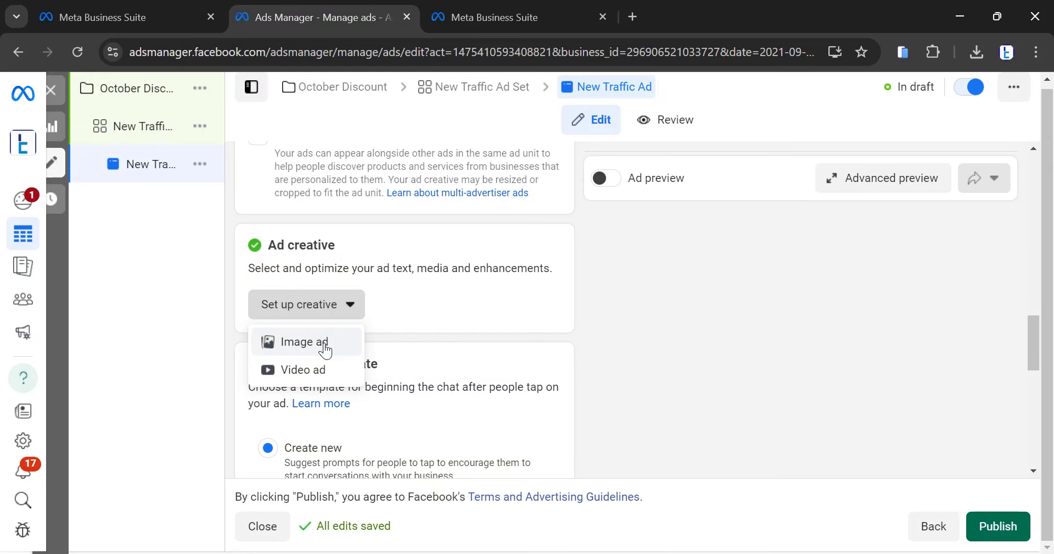
scroll(406, 317, up, 3)
scroll(406, 318, down, 3)
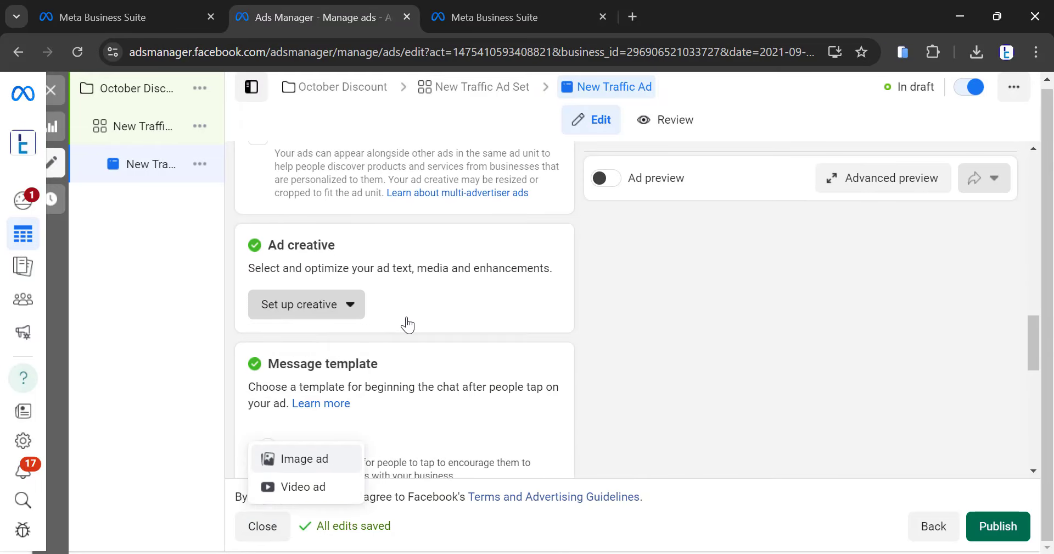
scroll(407, 324, down, 3)
scroll(407, 324, down, 5)
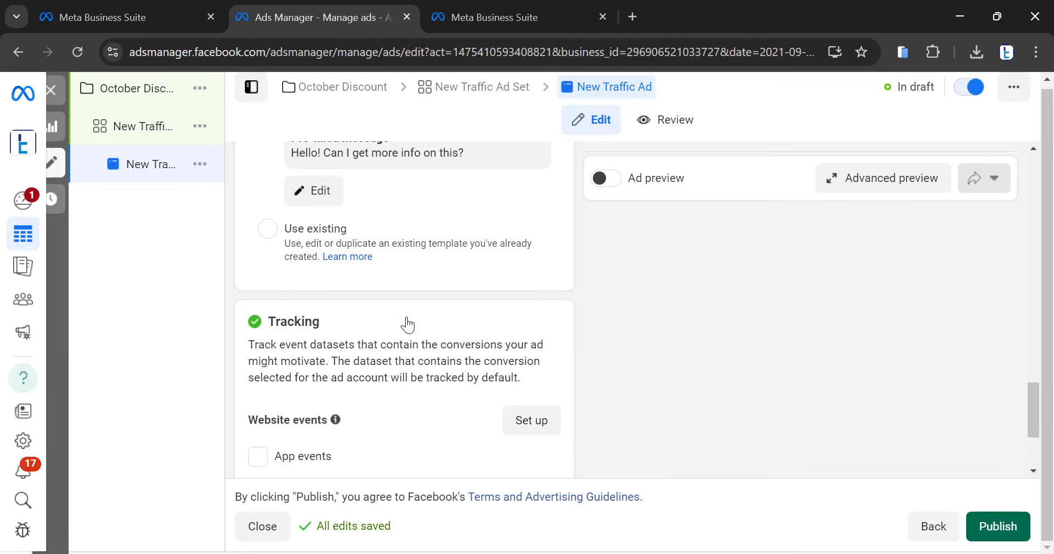
scroll(407, 324, up, 3)
scroll(407, 324, down, 5)
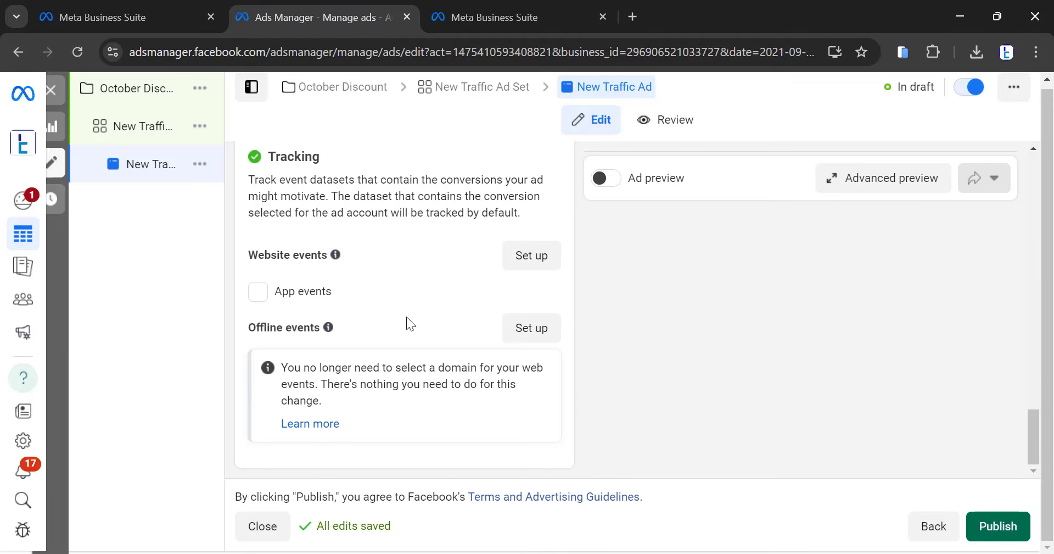
scroll(407, 314, up, 10)
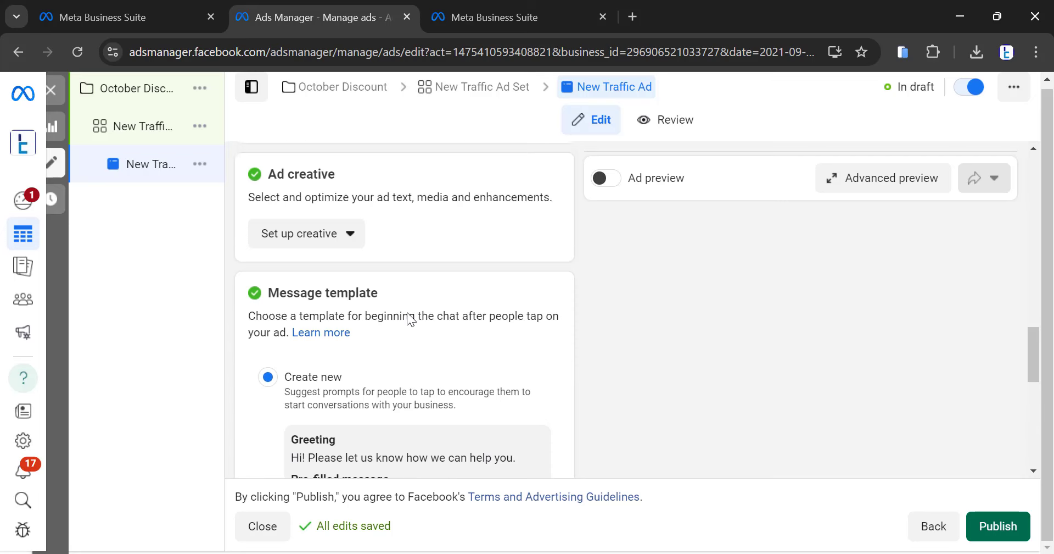
scroll(355, 336, down, 3)
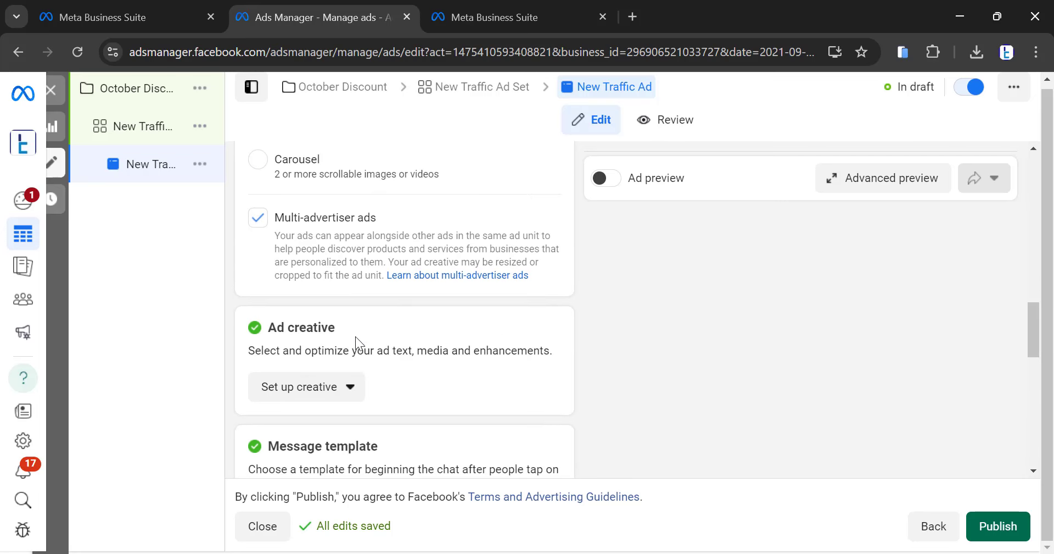
scroll(336, 328, down, 2)
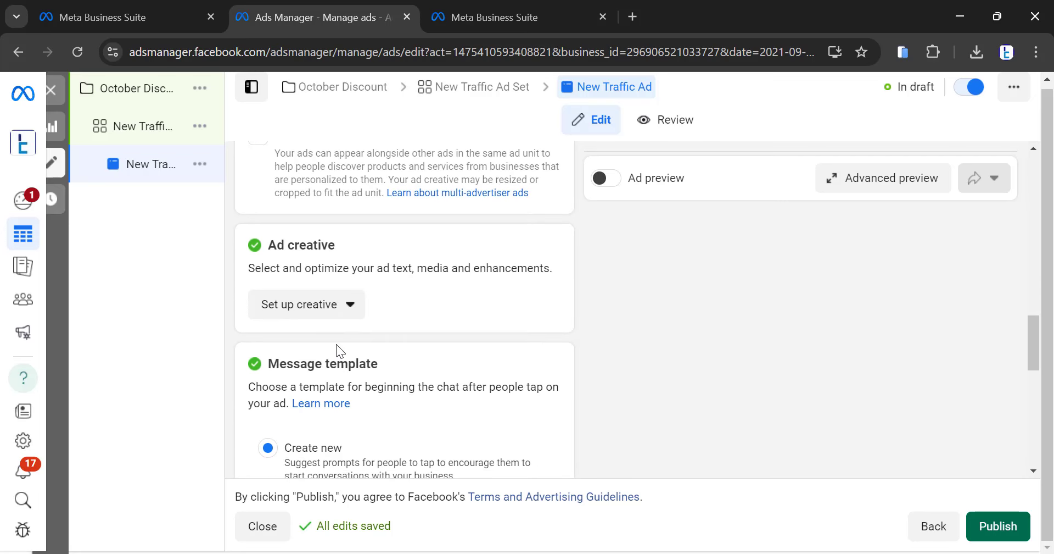
Set up the creative as an image ad and select the first 1080 × 1080 "Learn from home get certified" account image as its media
click(343, 308)
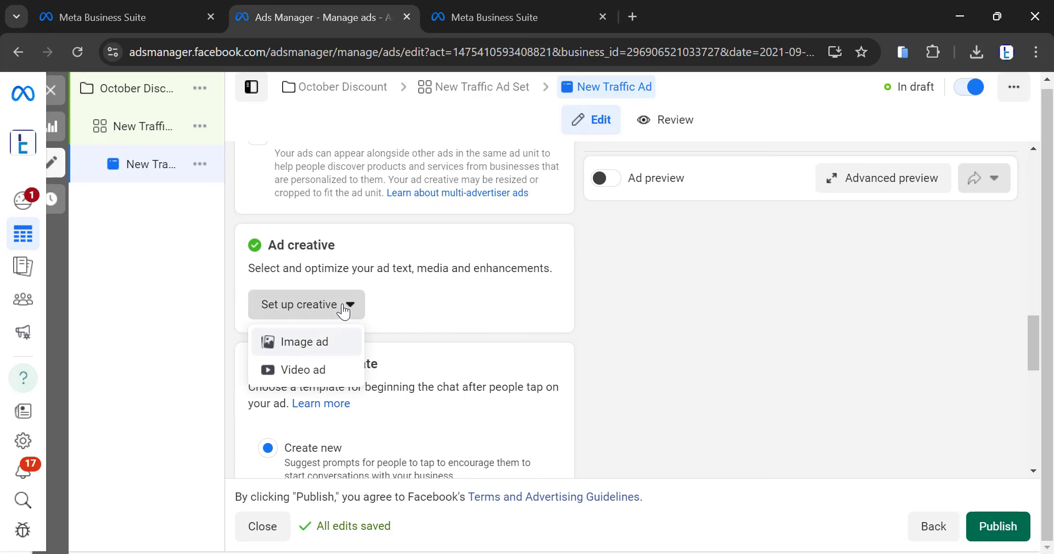
click(306, 344)
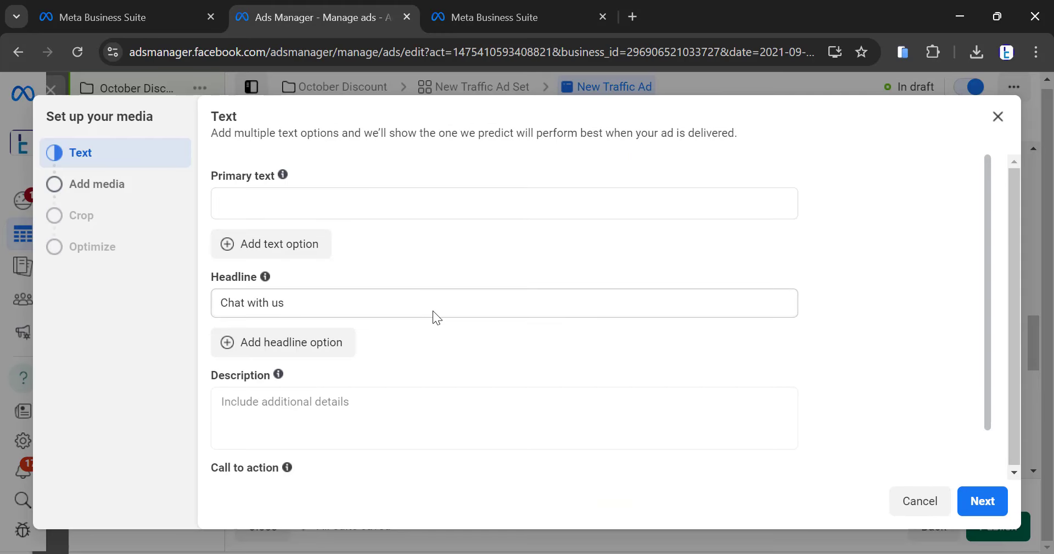
click(120, 191)
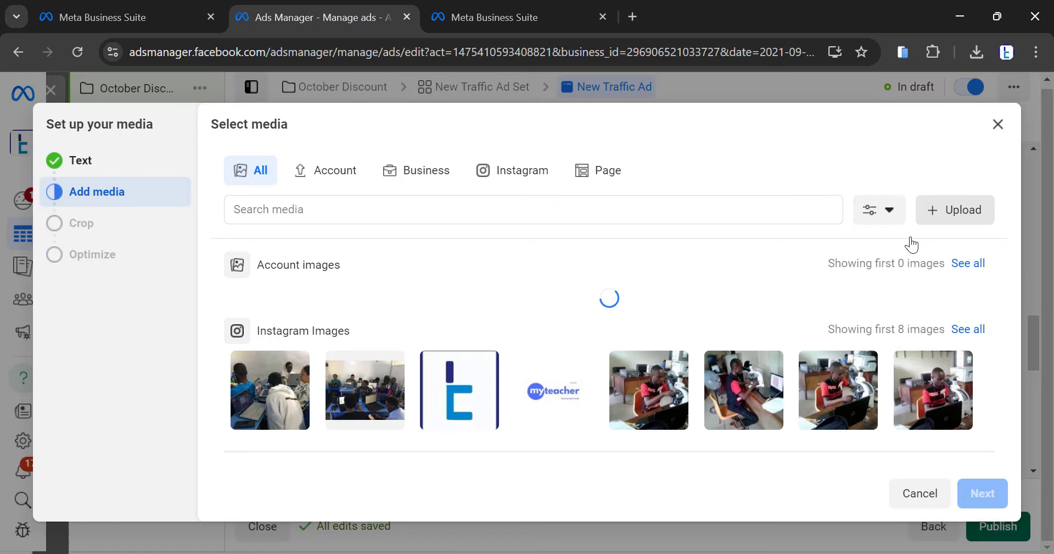
scroll(639, 361, down, 2)
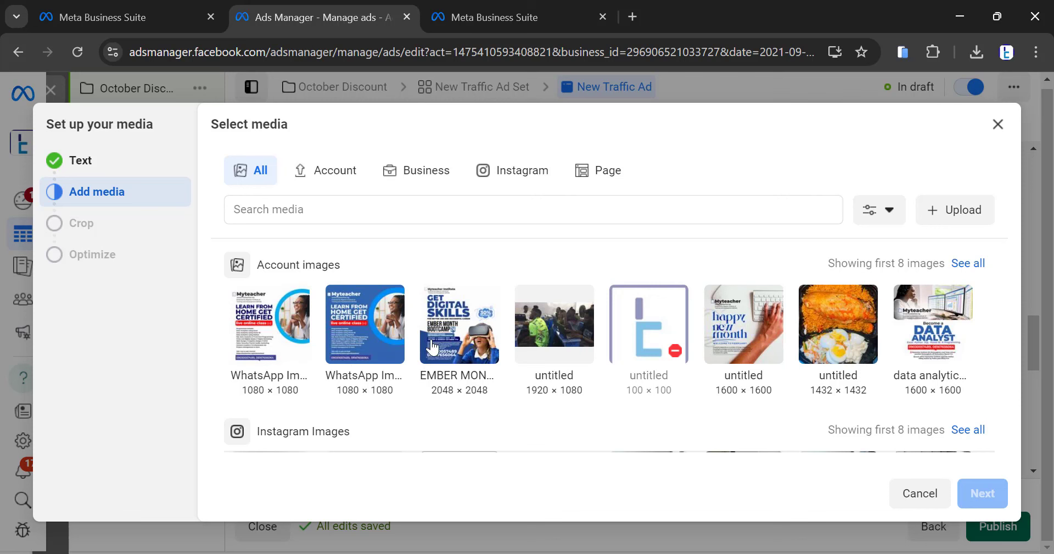
click(279, 347)
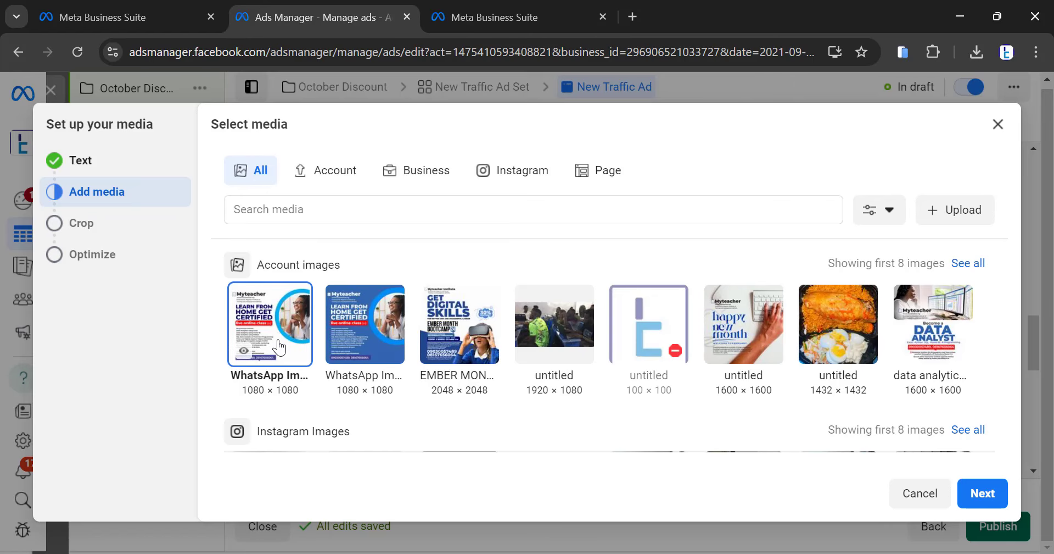
Keep the original image crops for all placements, leave media enhancements allowed and finish the media setup
click(983, 497)
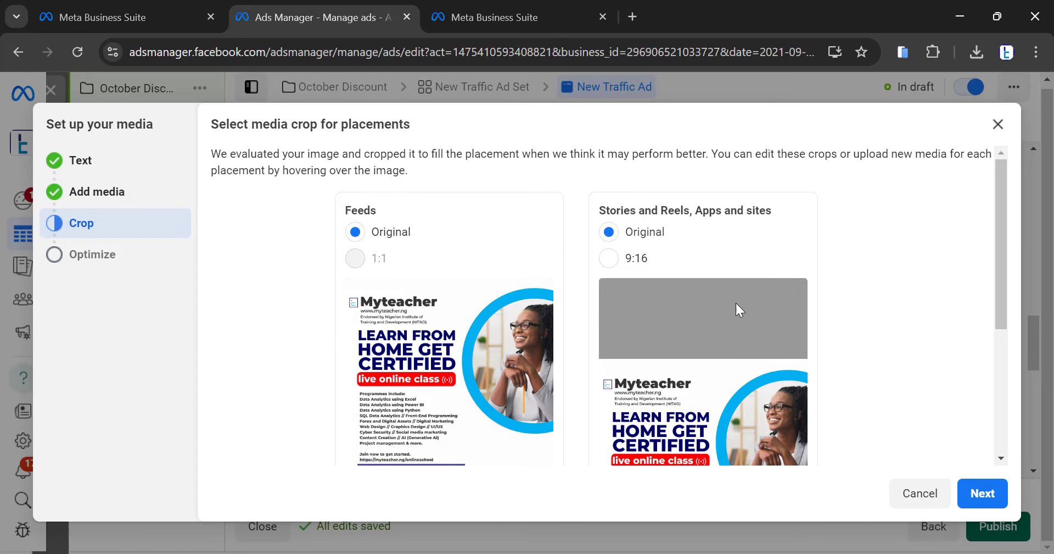
scroll(736, 303, down, 3)
scroll(769, 297, down, 1)
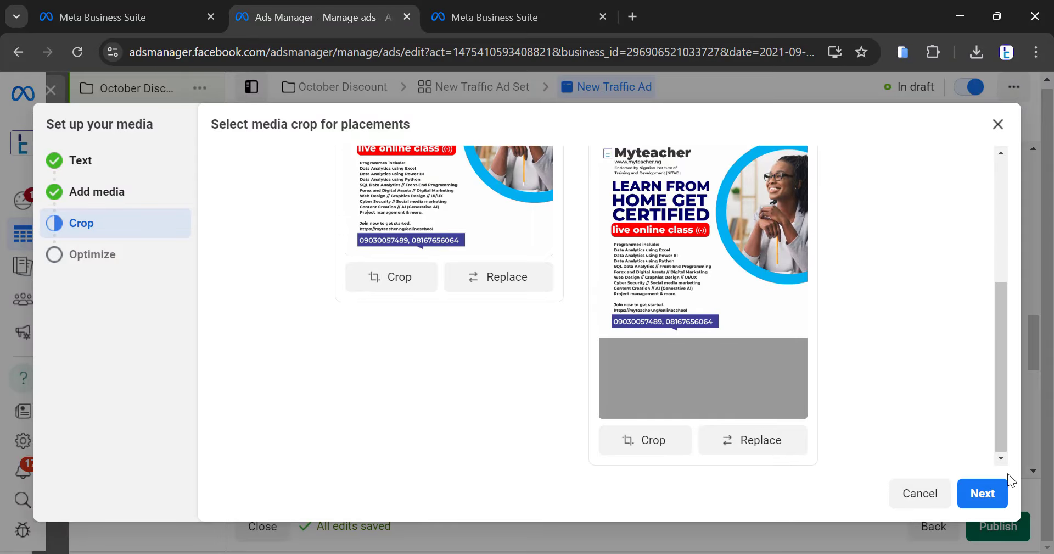
click(982, 493)
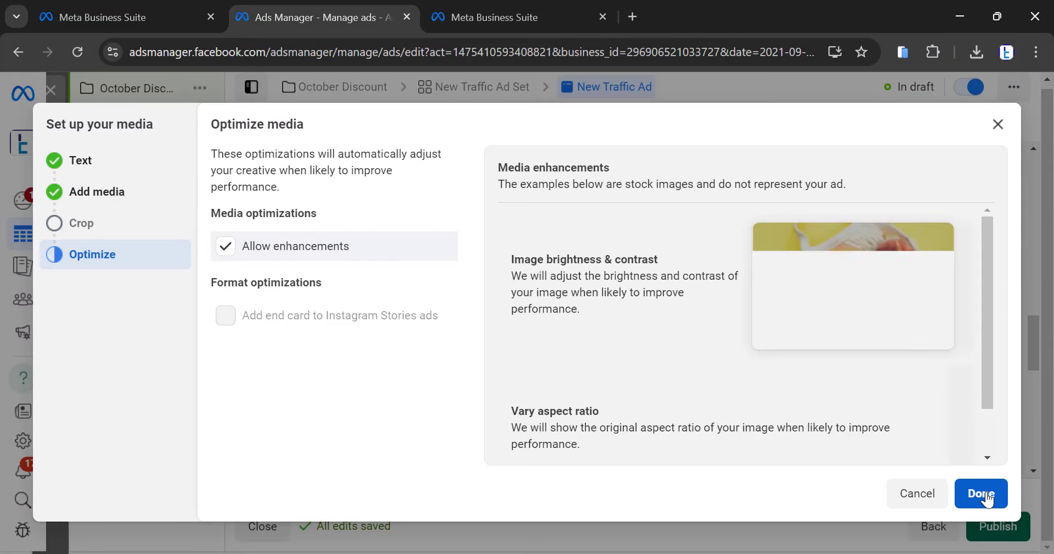
click(986, 494)
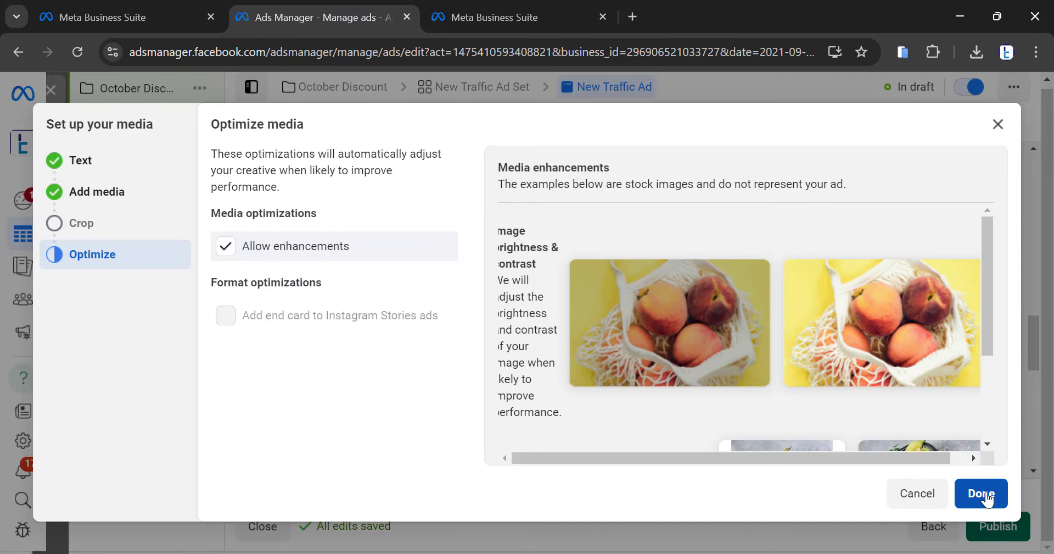
click(982, 493)
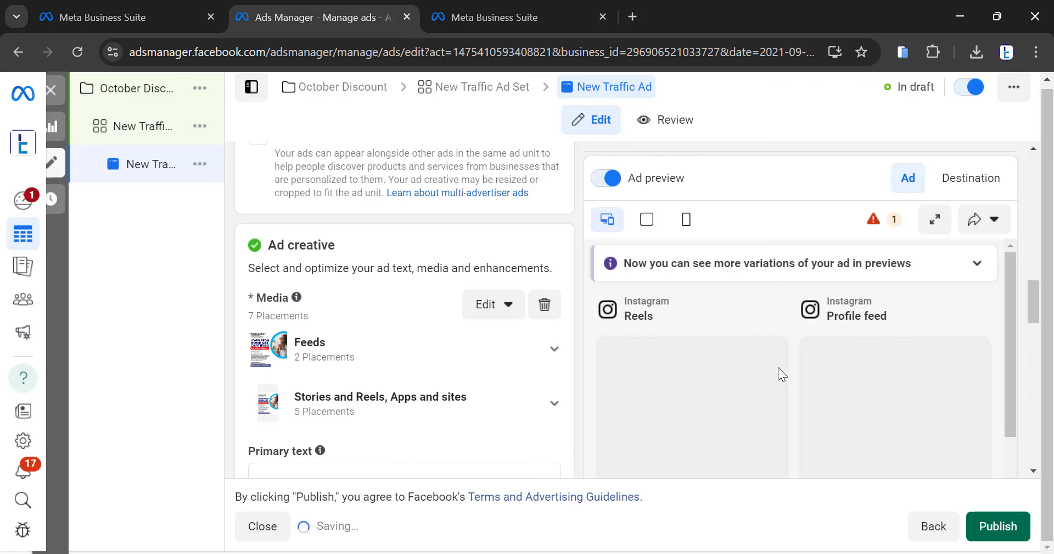
mouse_move(780, 371)
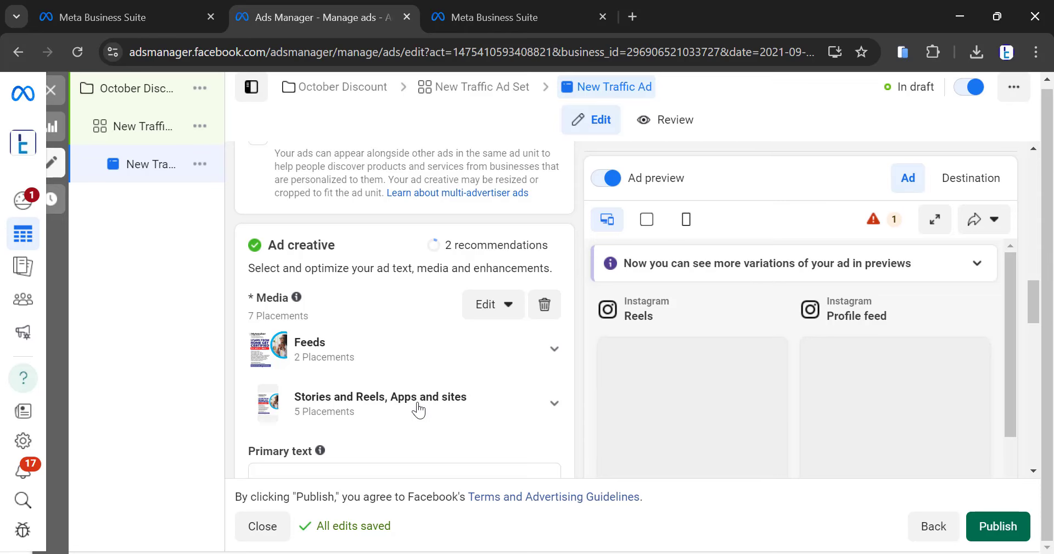
scroll(380, 267, down, 3)
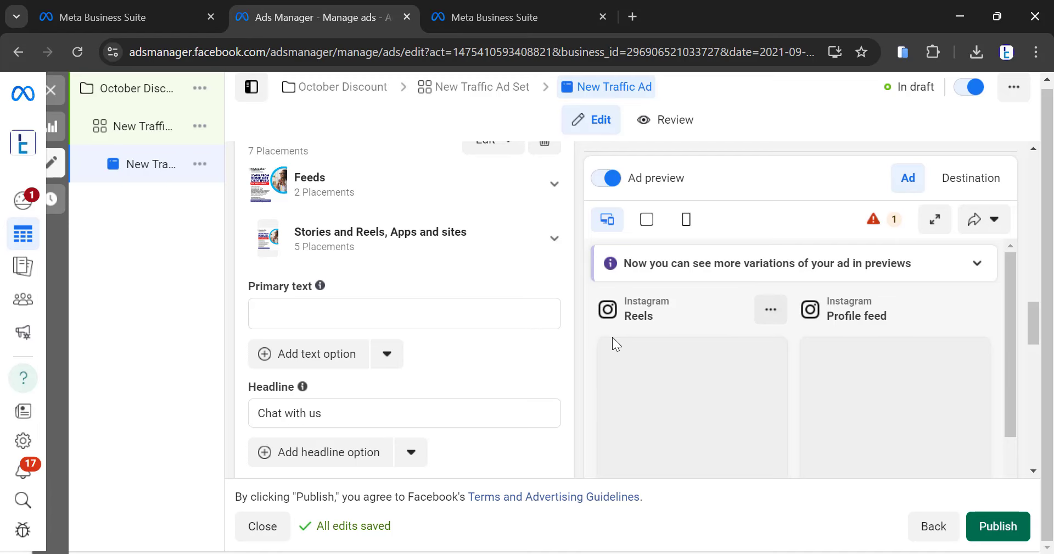
click(323, 311)
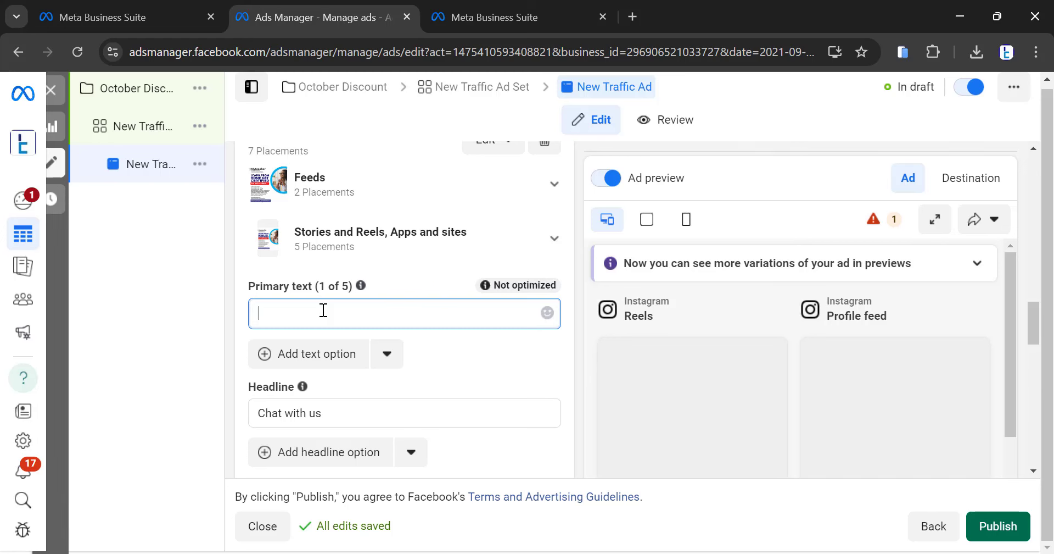
text(Get a )
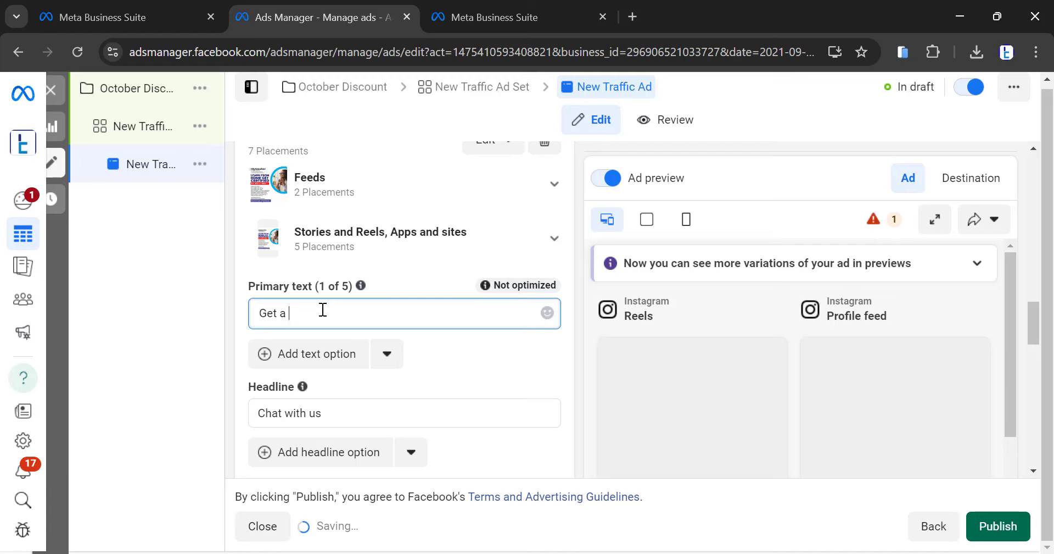
text(good job by )
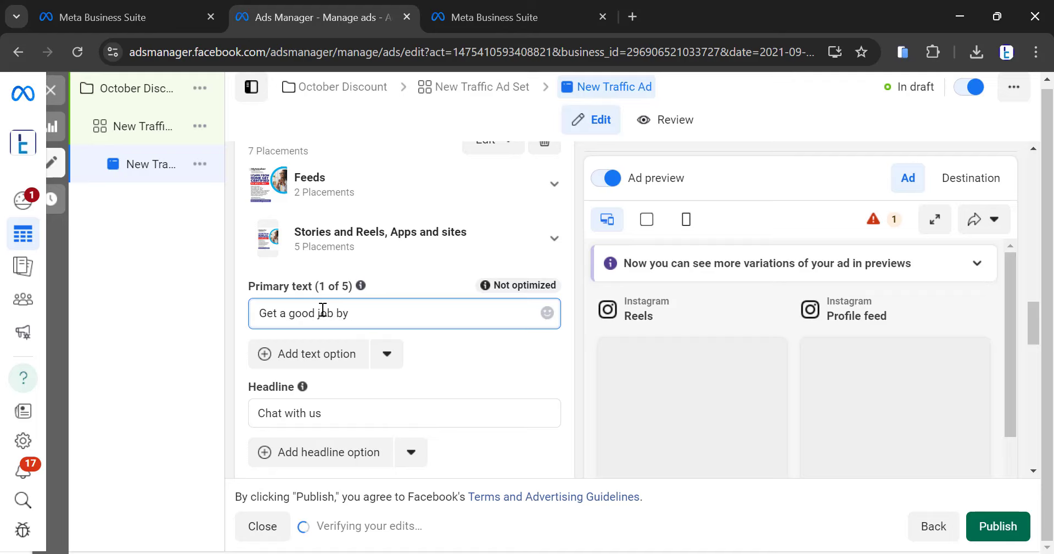
text(upskilling)
text(w)
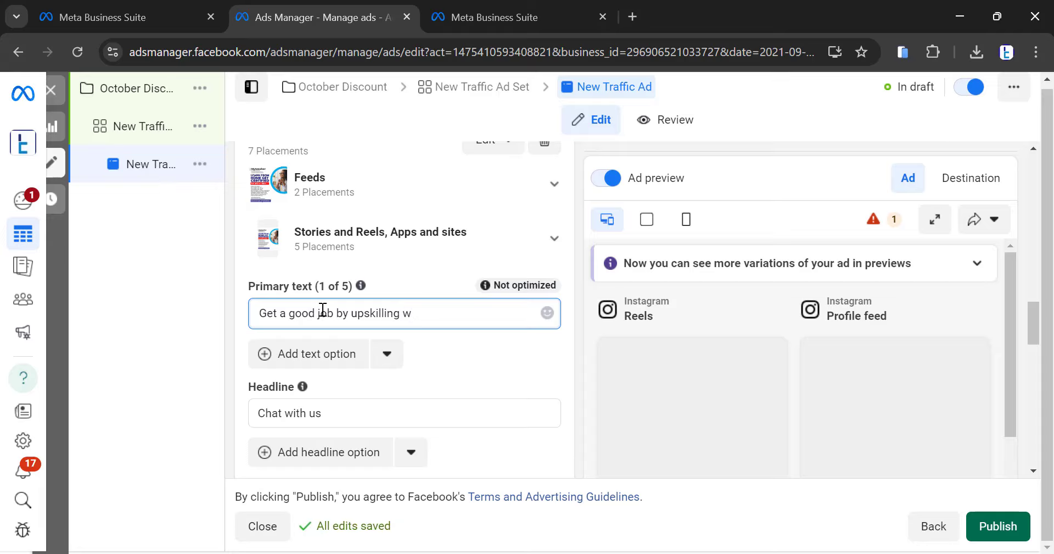
key(BackSpace)
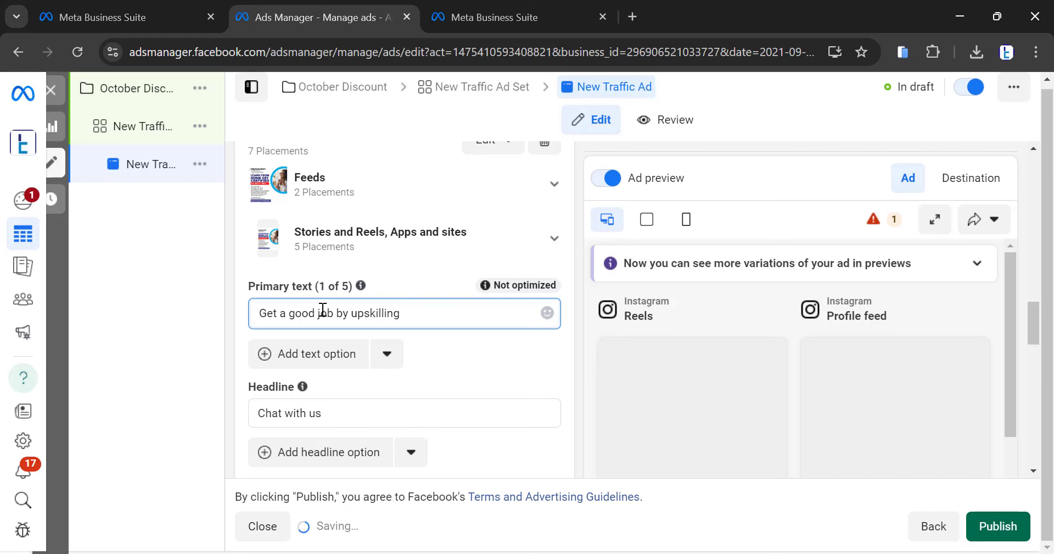
key(ctrl+a)
key(BackSpace)
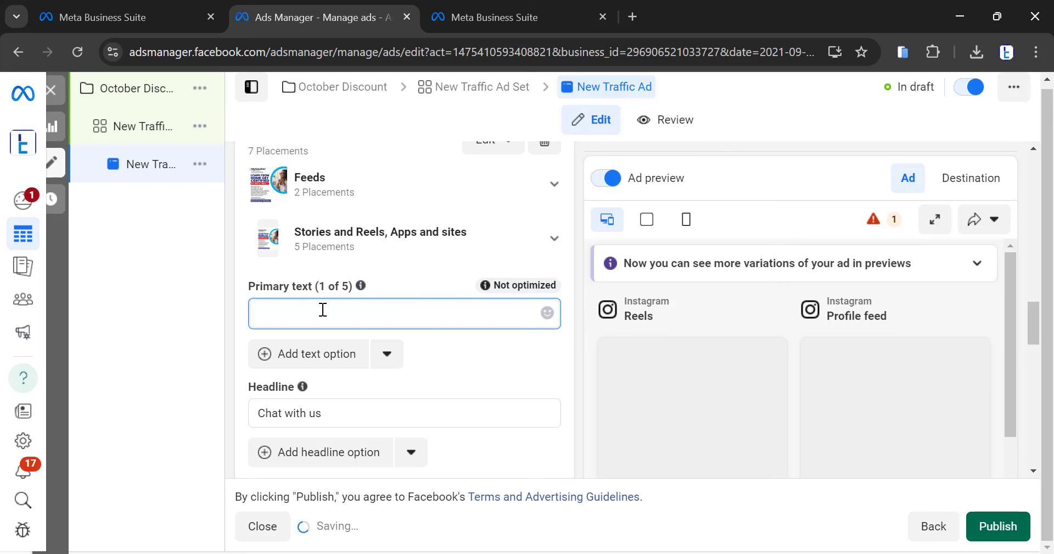
Enter "Get bla" as the ad's primary text, dismissing the WhatsApp notification along the way
text(Get)
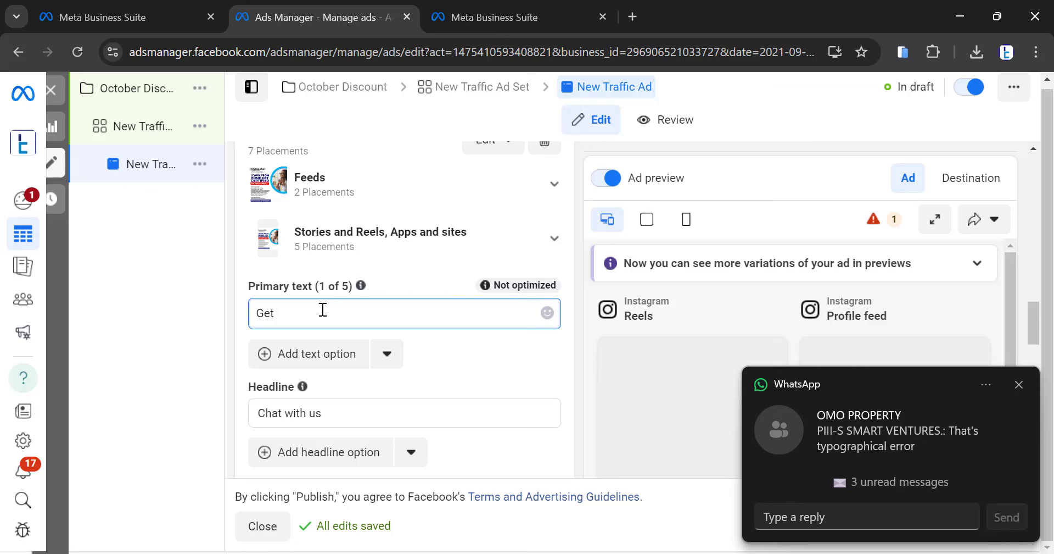
click(1018, 384)
click(374, 311)
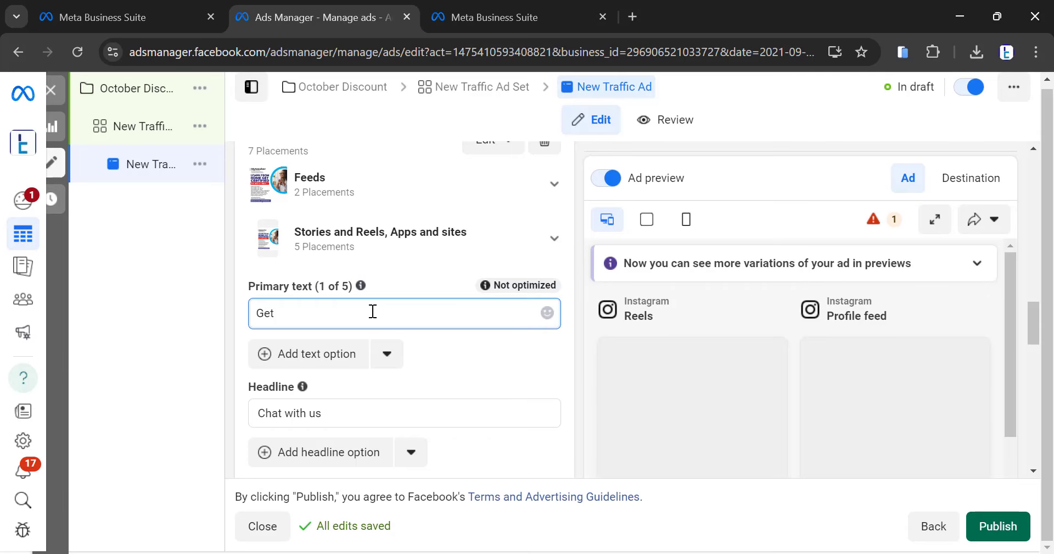
text(bla)
Extend the ad's headline so that it reads "Chat with us o enroll"
scroll(363, 314, down, 4)
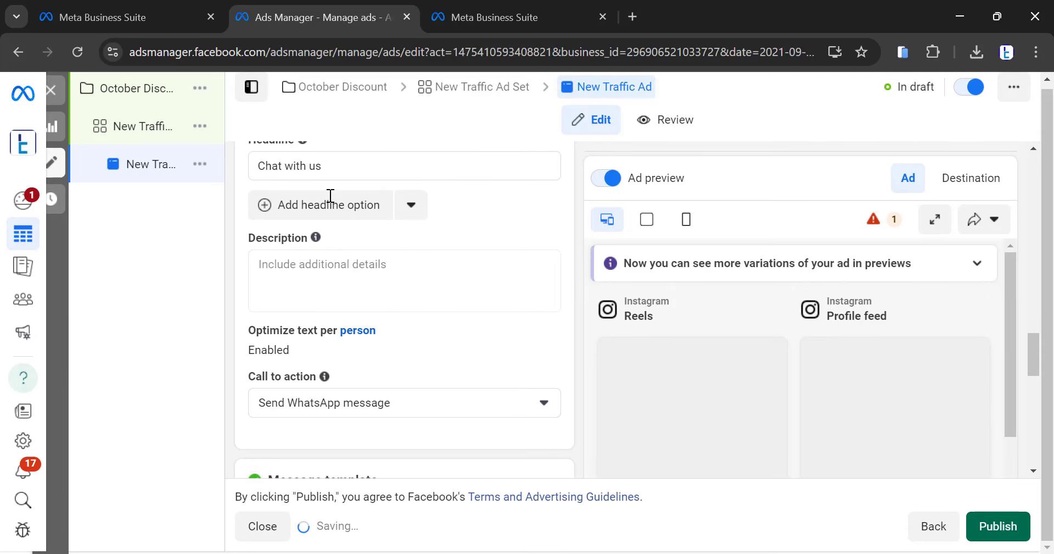
scroll(329, 178, up, 1)
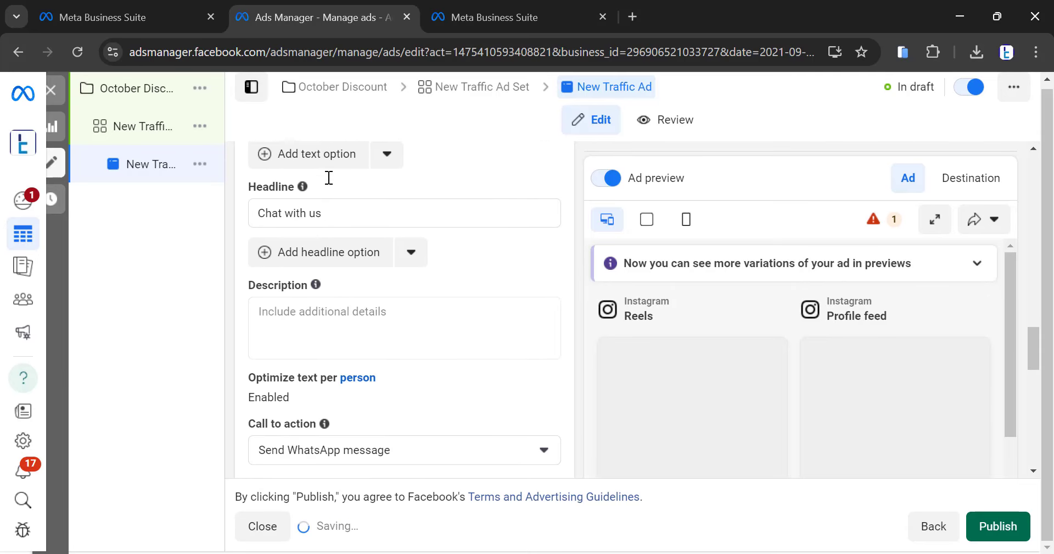
scroll(329, 178, up, 1)
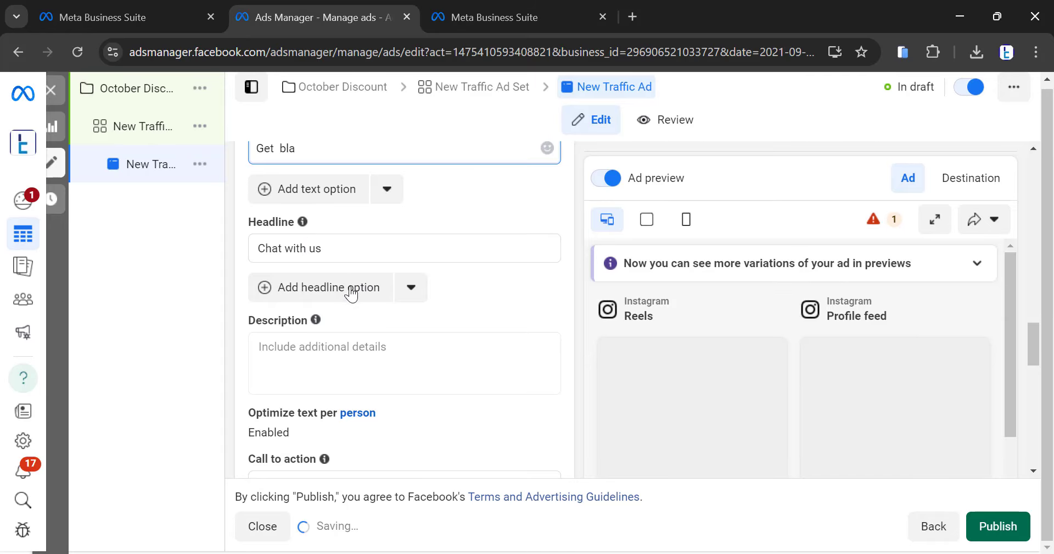
click(343, 251)
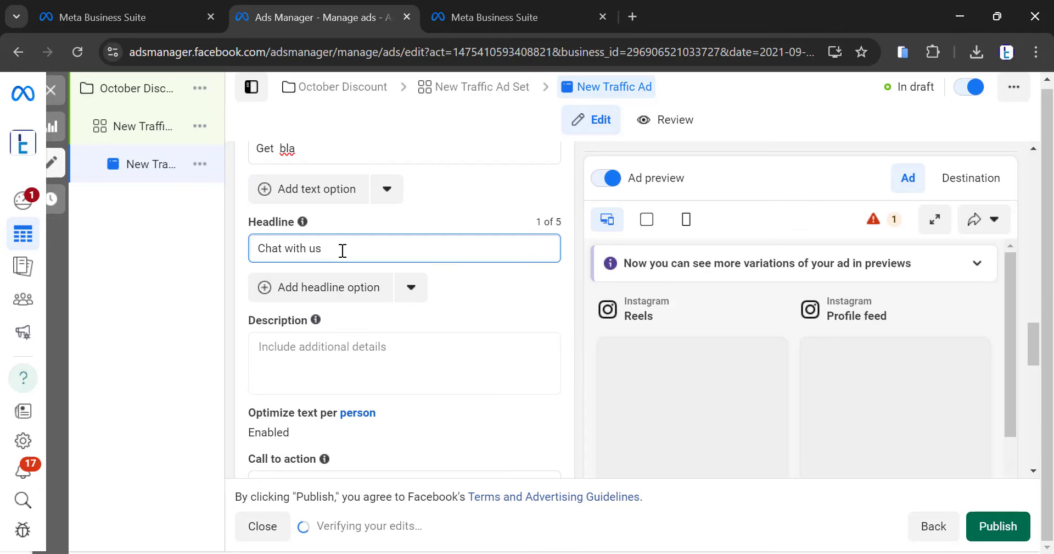
text(to enroll)
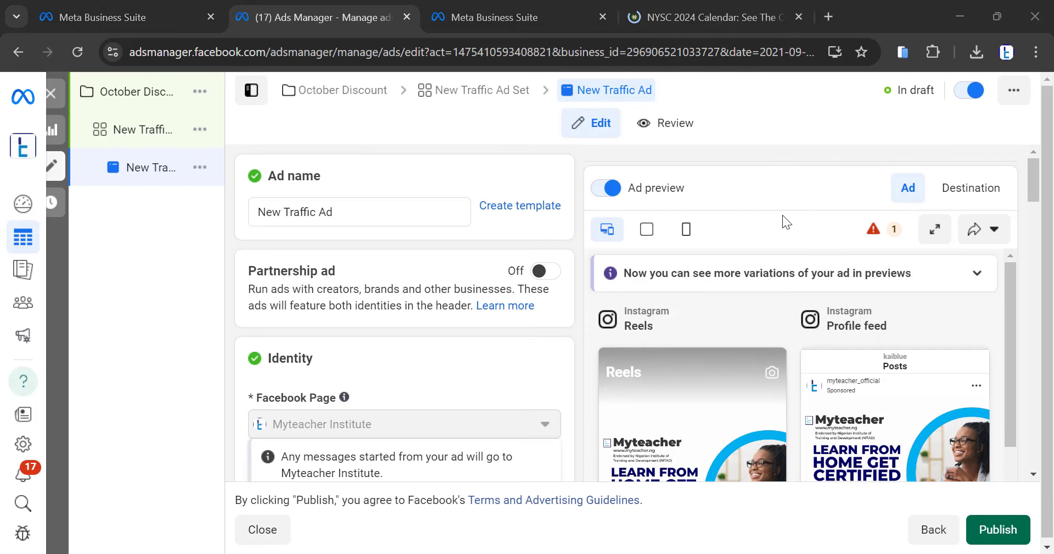
Examine the ad previews for Instagram Reels and Profile feed, checking the image, primary text and WhatsApp call to action
scroll(412, 329, down, 1)
scroll(410, 328, down, 4)
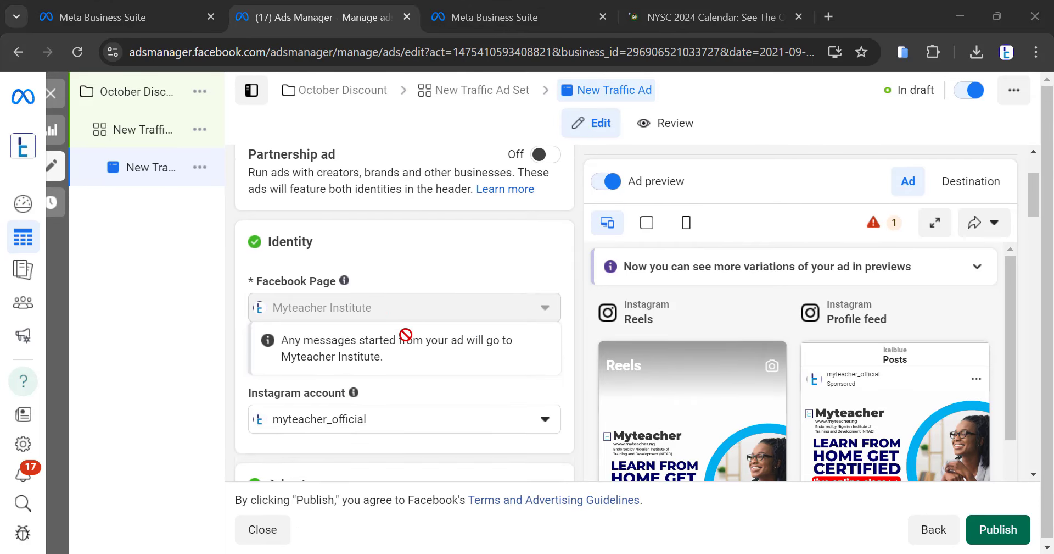
scroll(722, 321, down, 3)
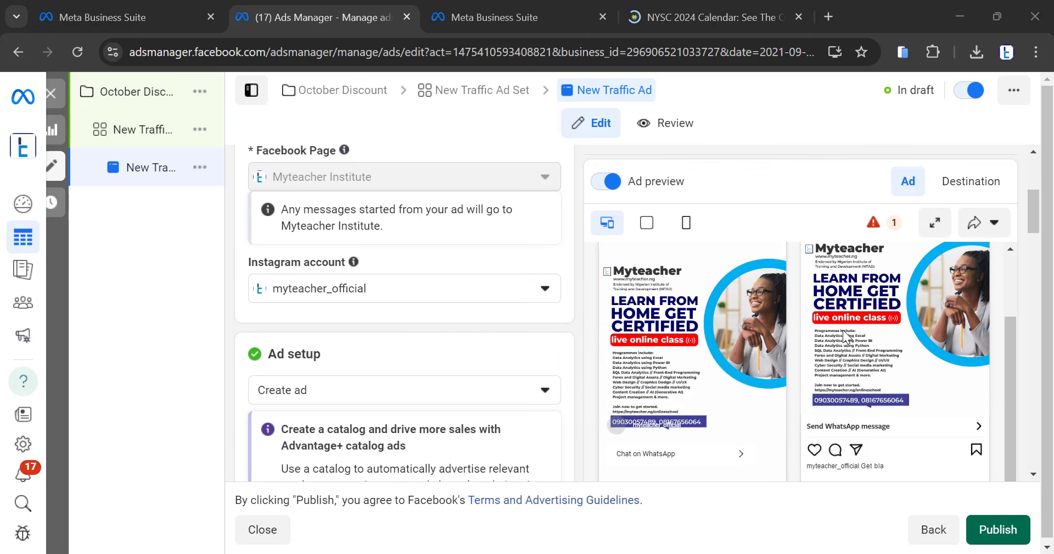
scroll(695, 276, down, 3)
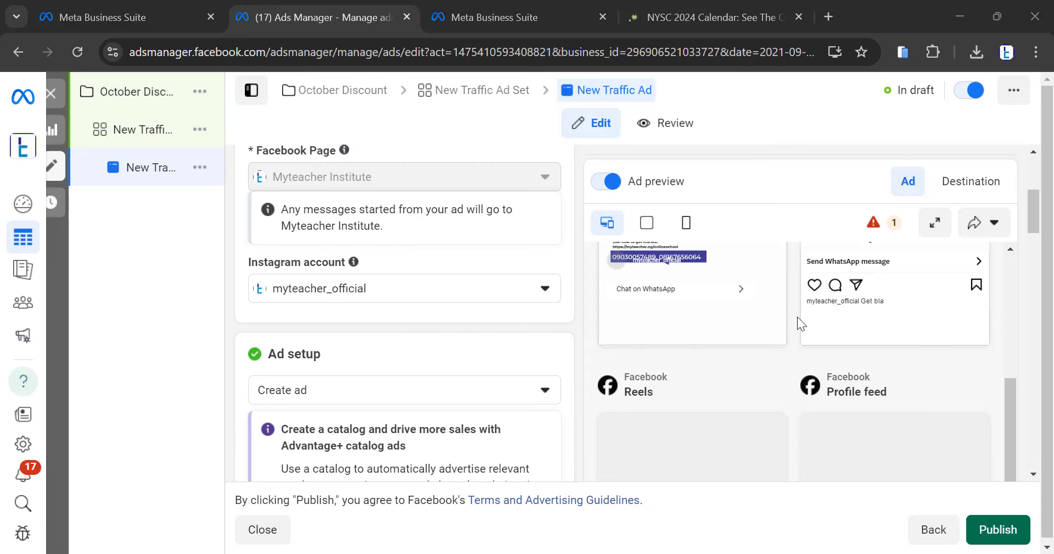
scroll(797, 313, up, 6)
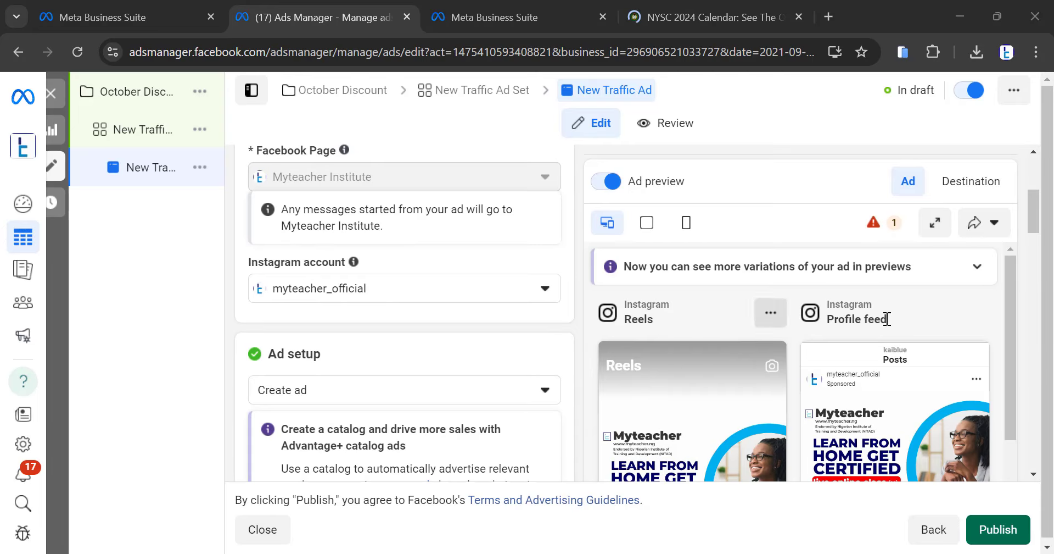
scroll(864, 322, down, 3)
scroll(811, 322, down, 3)
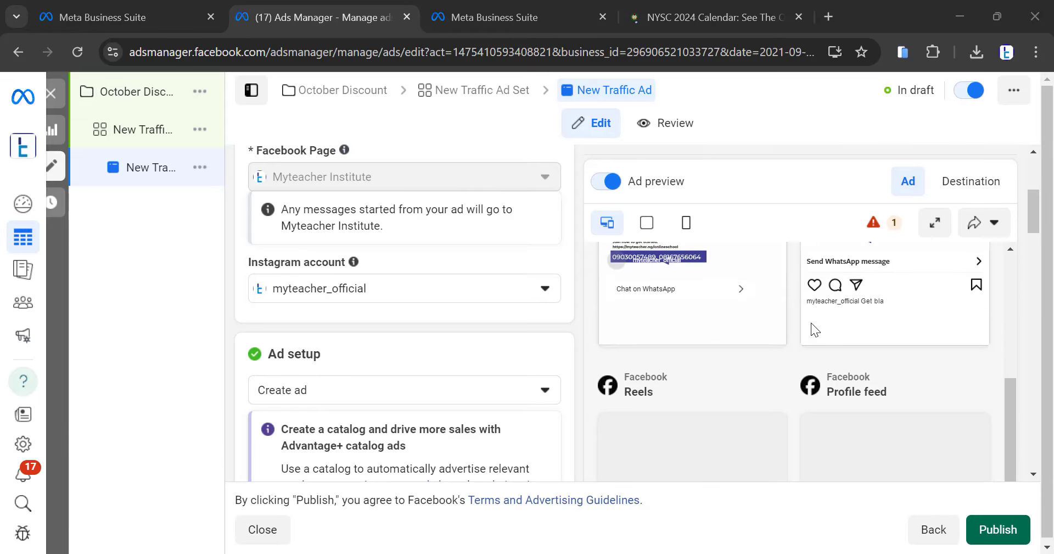
scroll(820, 327, up, 2)
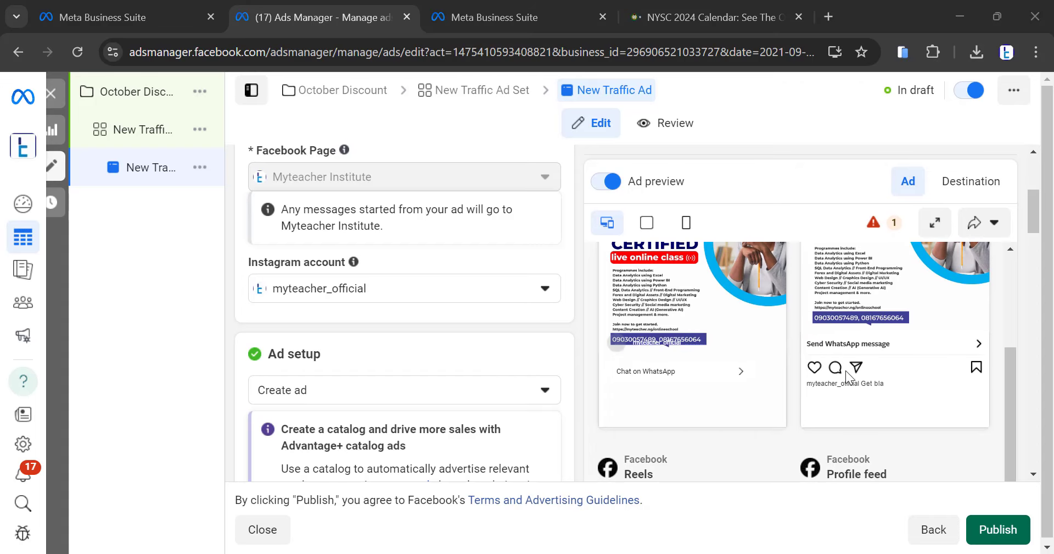
scroll(863, 344, up, 3)
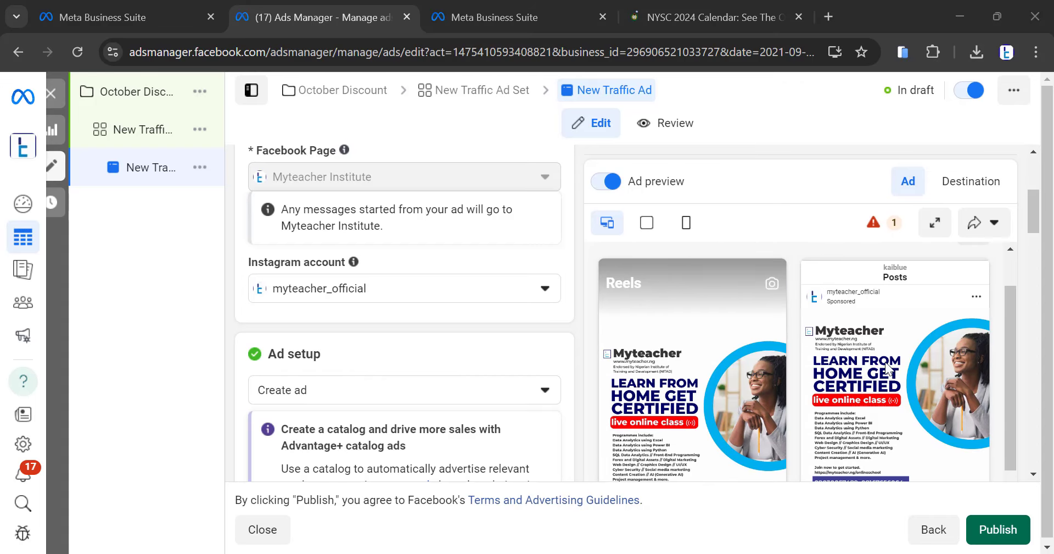
scroll(797, 308, down, 10)
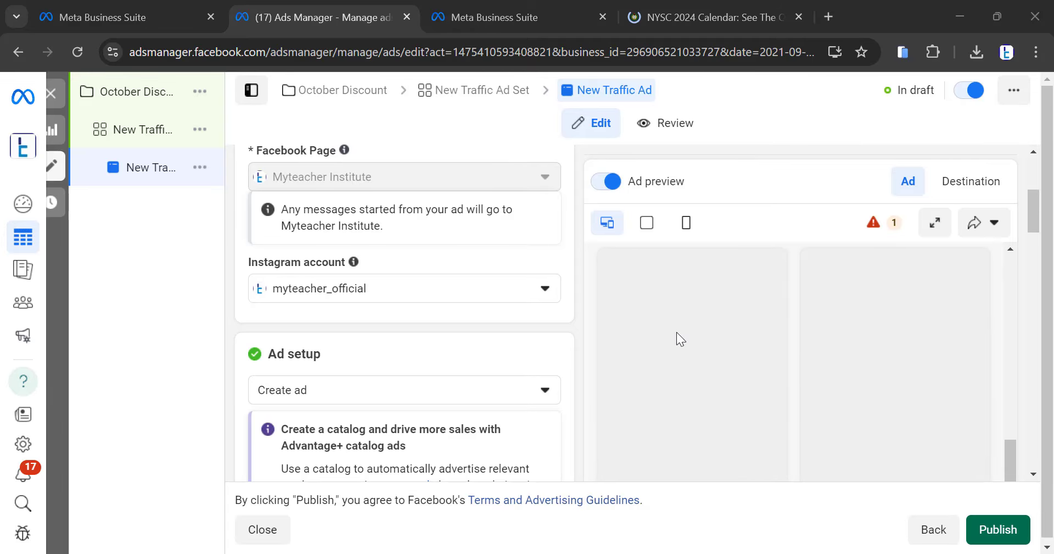
Compare the entered primary text and headline with the Facebook Reels and Profile feed previews, and look over the tracking section
scroll(730, 344, down, 4)
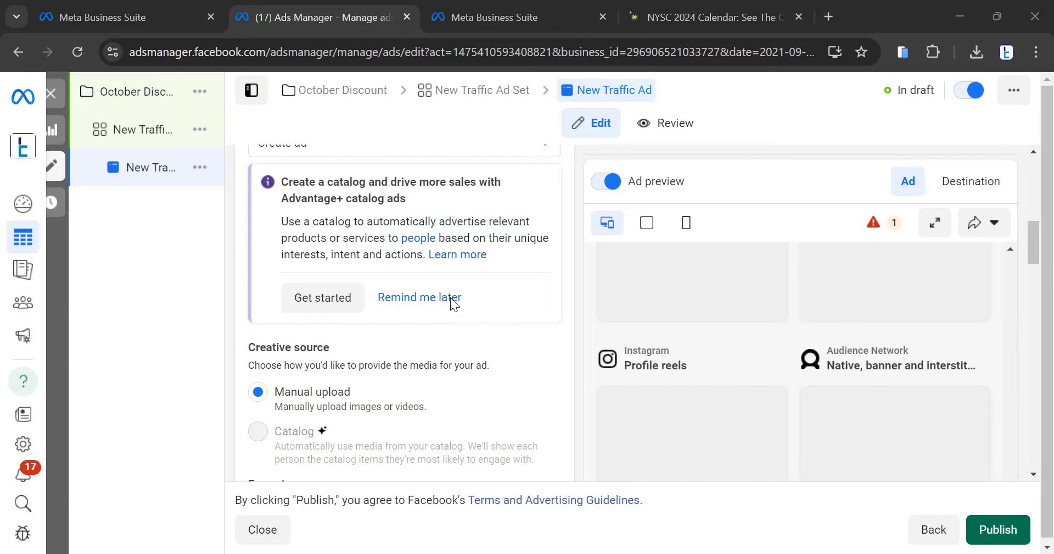
scroll(448, 300, down, 5)
scroll(521, 314, down, 7)
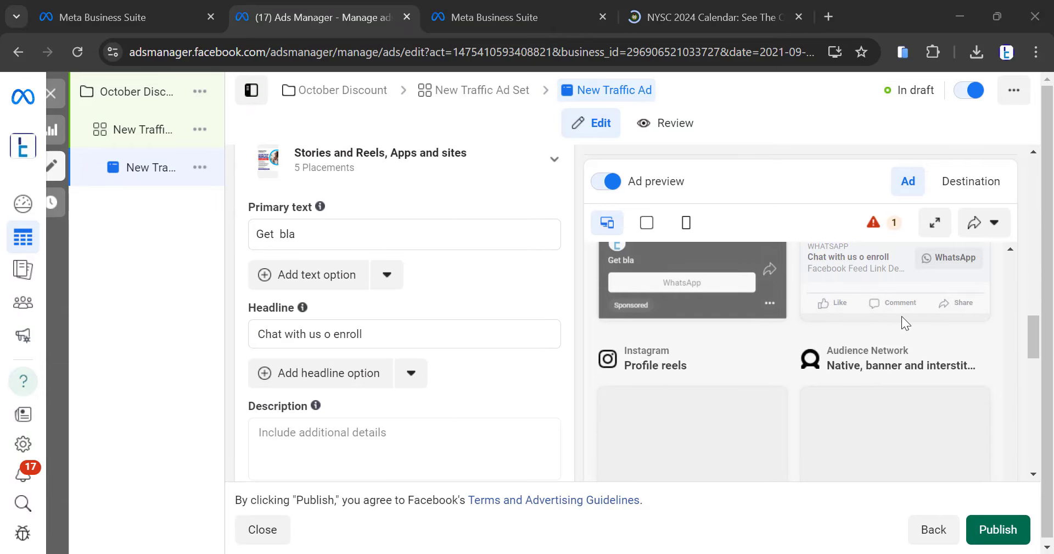
scroll(855, 333, up, 3)
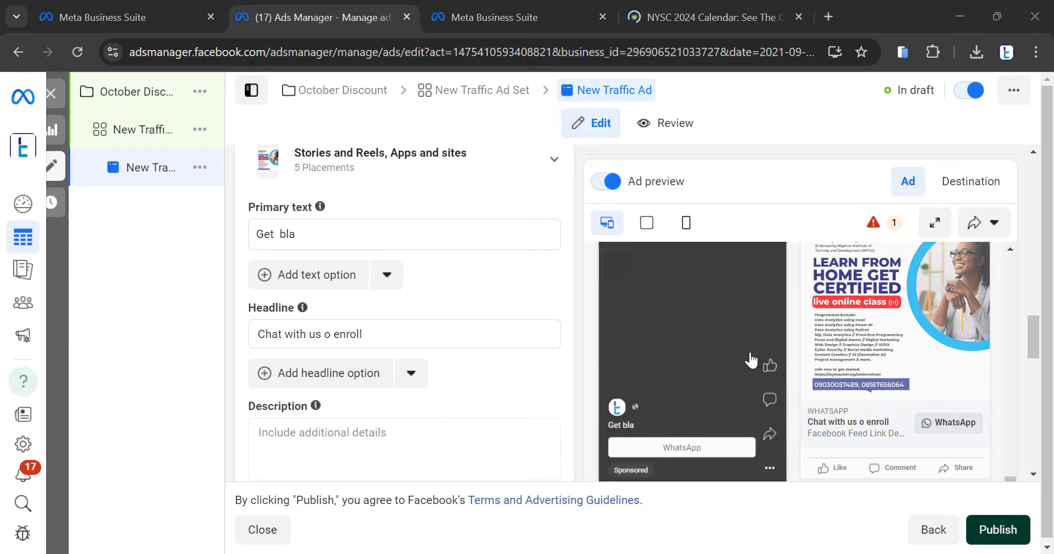
scroll(750, 358, down, 3)
scroll(752, 357, up, 5)
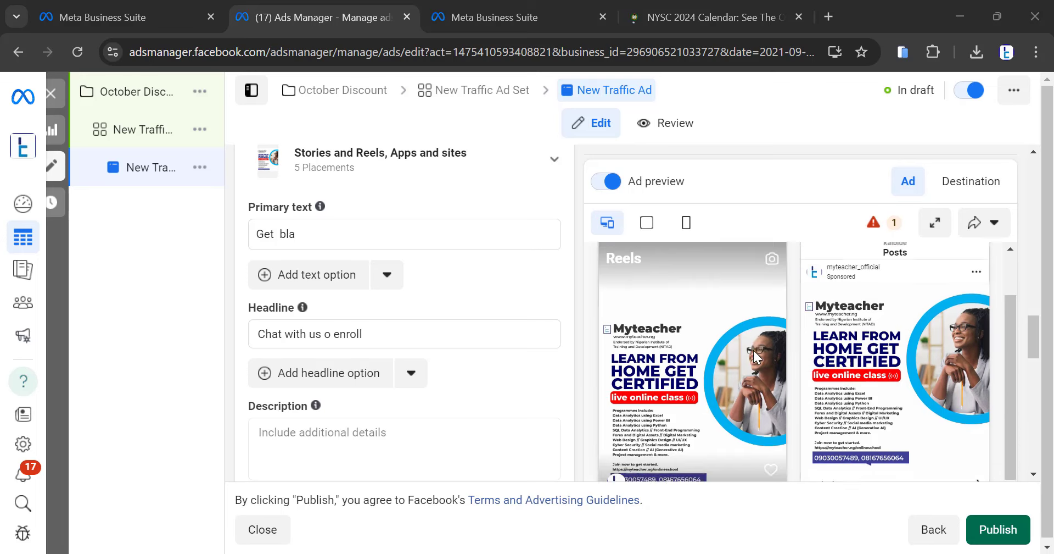
scroll(756, 350, down, 3)
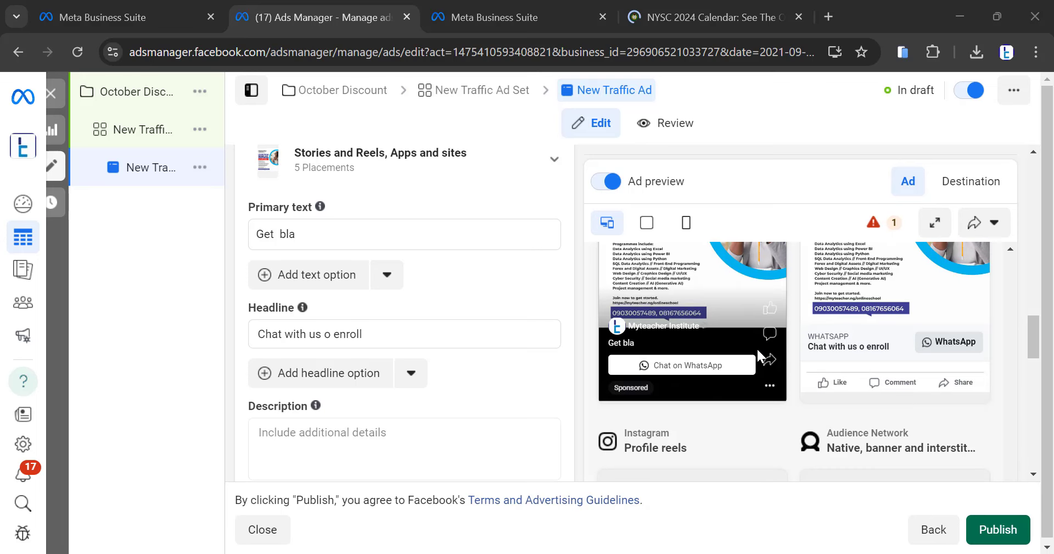
scroll(758, 348, down, 2)
scroll(759, 348, down, 10)
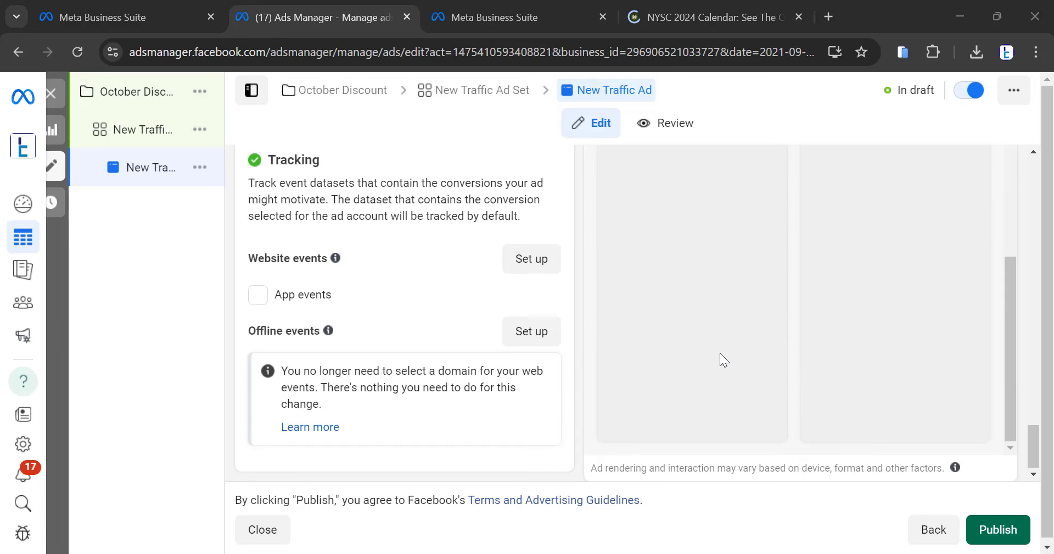
scroll(724, 348, up, 2)
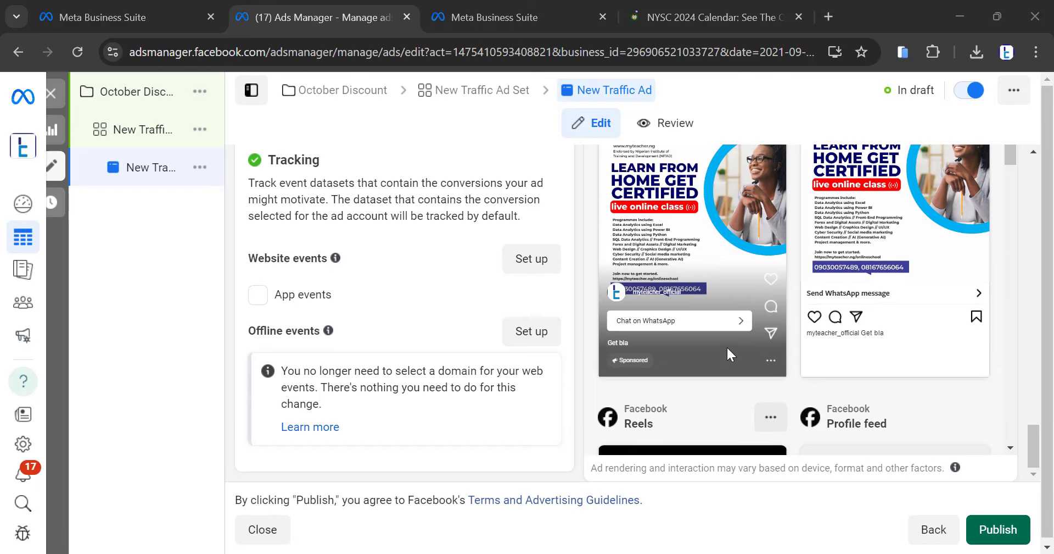